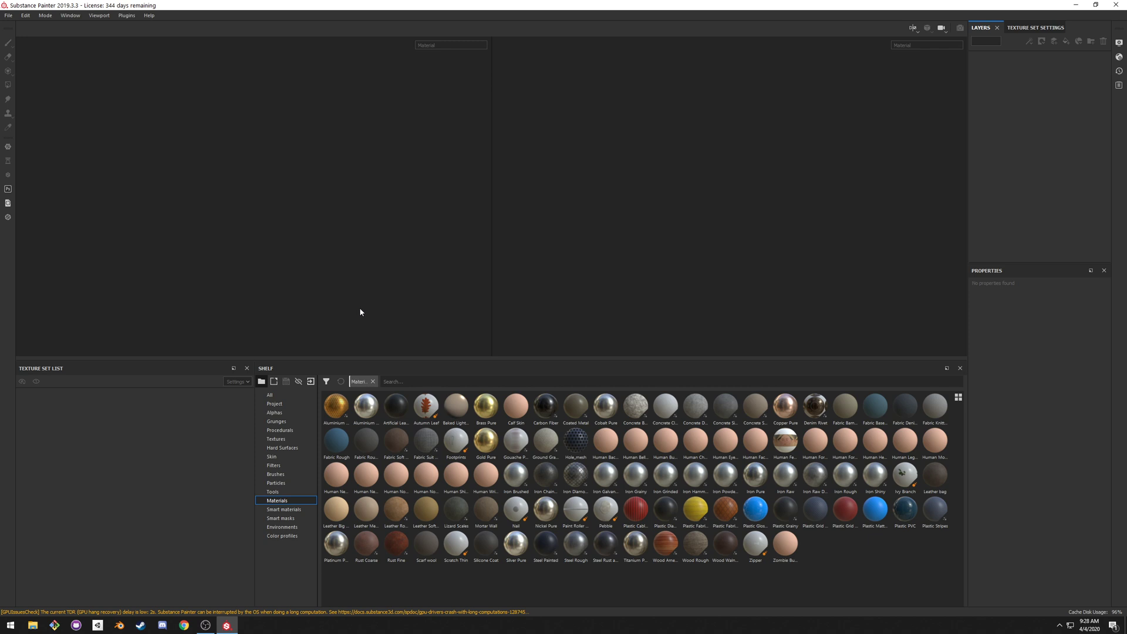
- Set up a new project with the PBR - Metallic Roughness template and a document resolution of 2048
{"action": "left_click", "coordinate": [8, 16]}
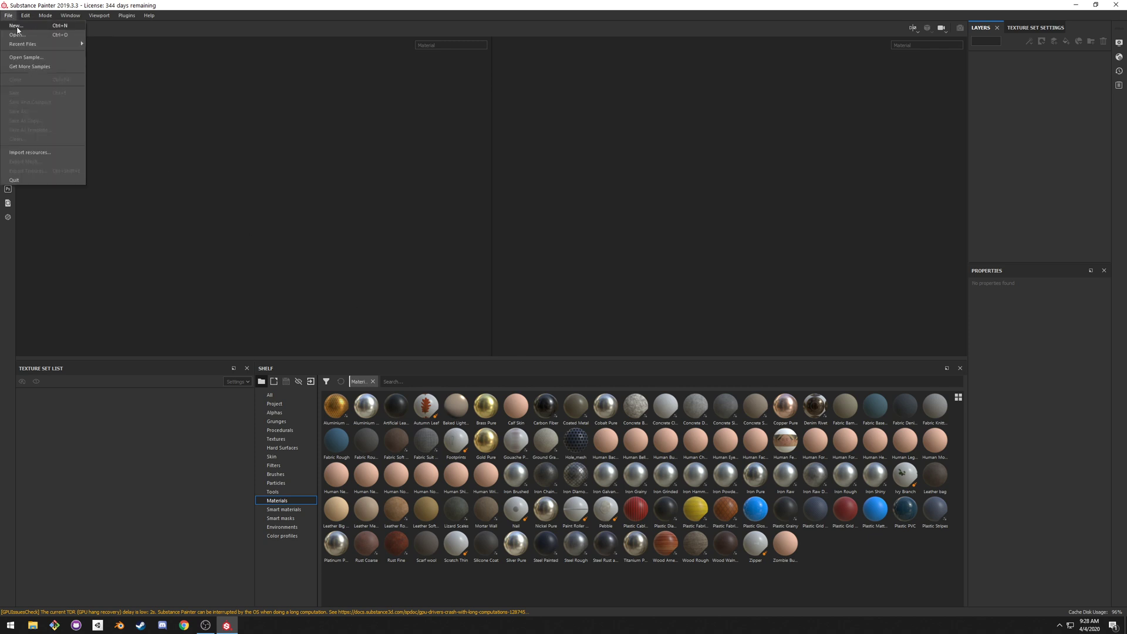
{"action": "left_click", "coordinate": [23, 26]}
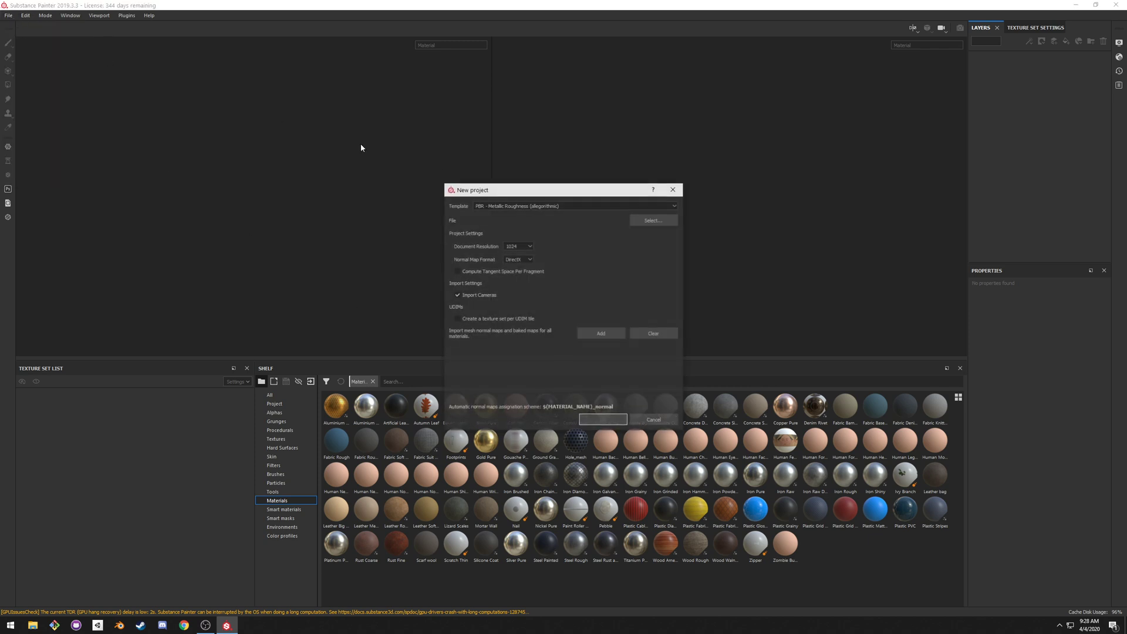
{"action": "left_click", "coordinate": [544, 207]}
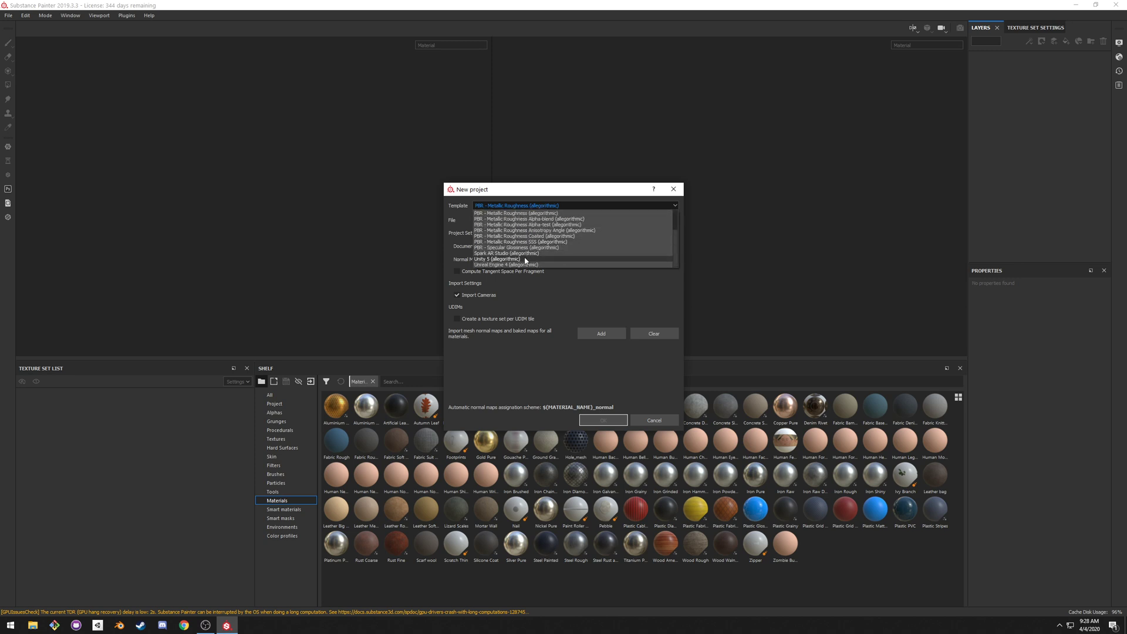
{"action": "left_click", "coordinate": [570, 307]}
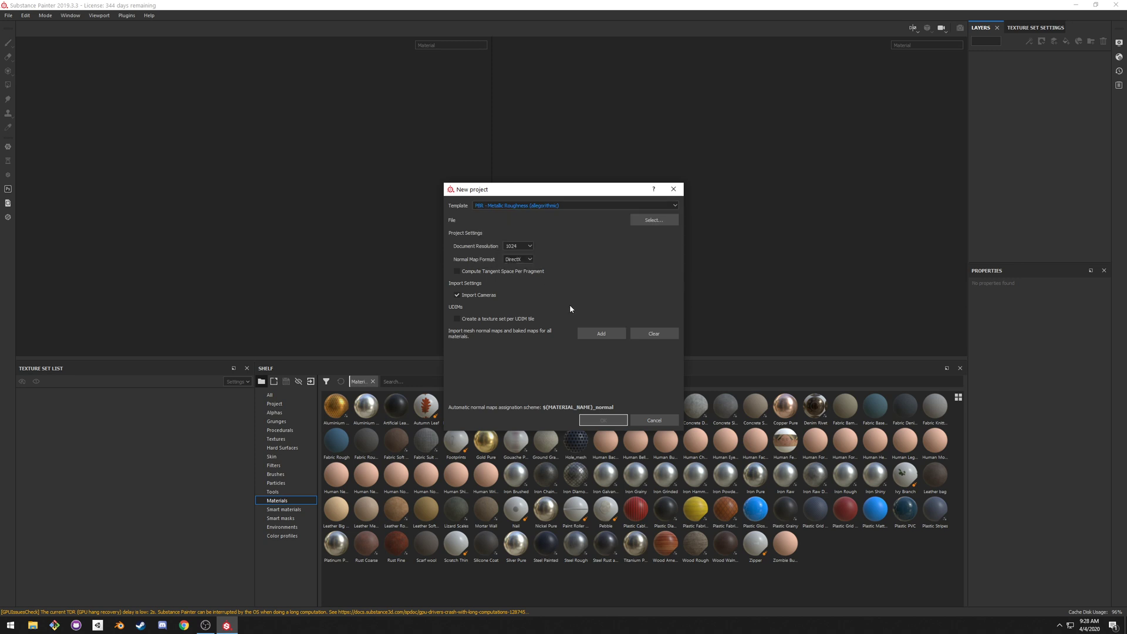
{"action": "left_click", "coordinate": [528, 247]}
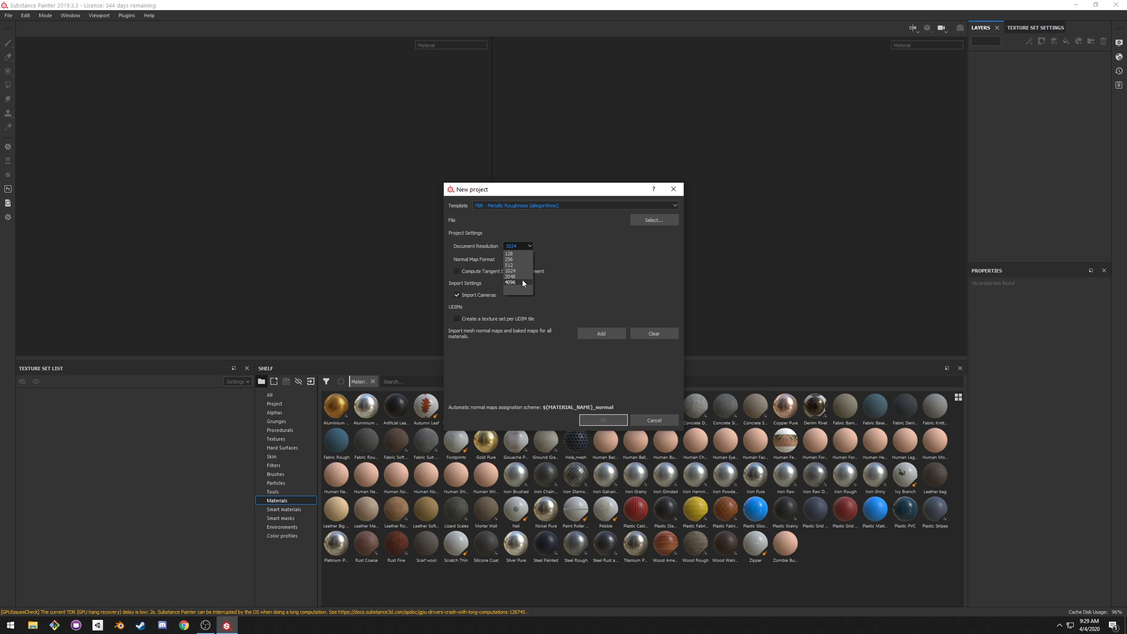
{"action": "left_click", "coordinate": [519, 276]}
- Choose system.fbx from the Downloads system folder as the project mesh and create the project
{"action": "left_click", "coordinate": [652, 220]}
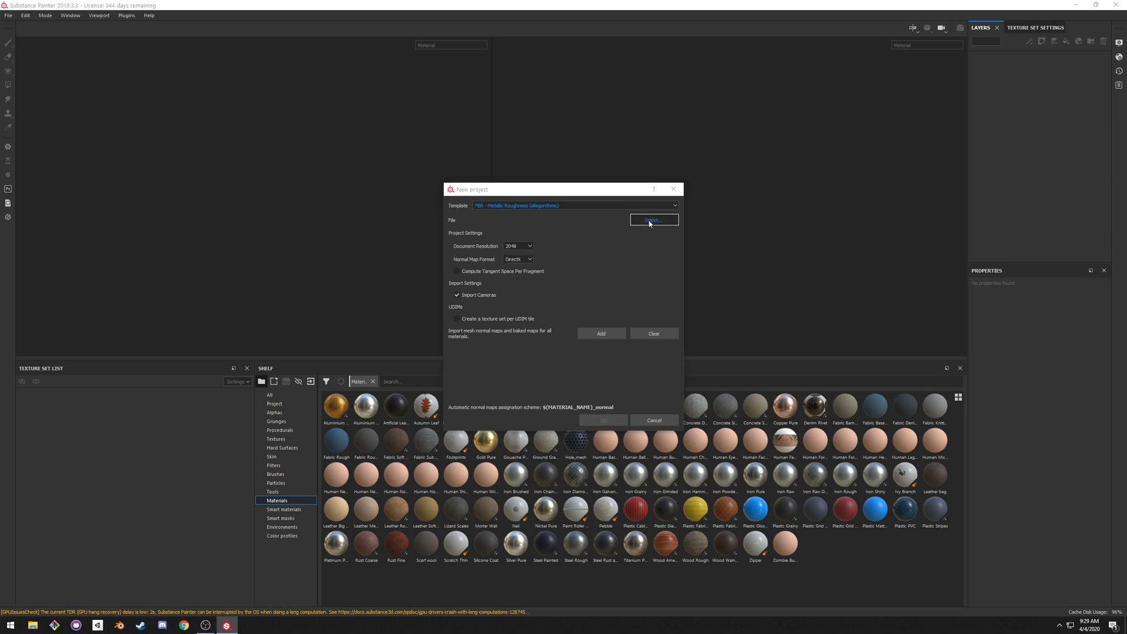
{"action": "left_click", "coordinate": [586, 259]}
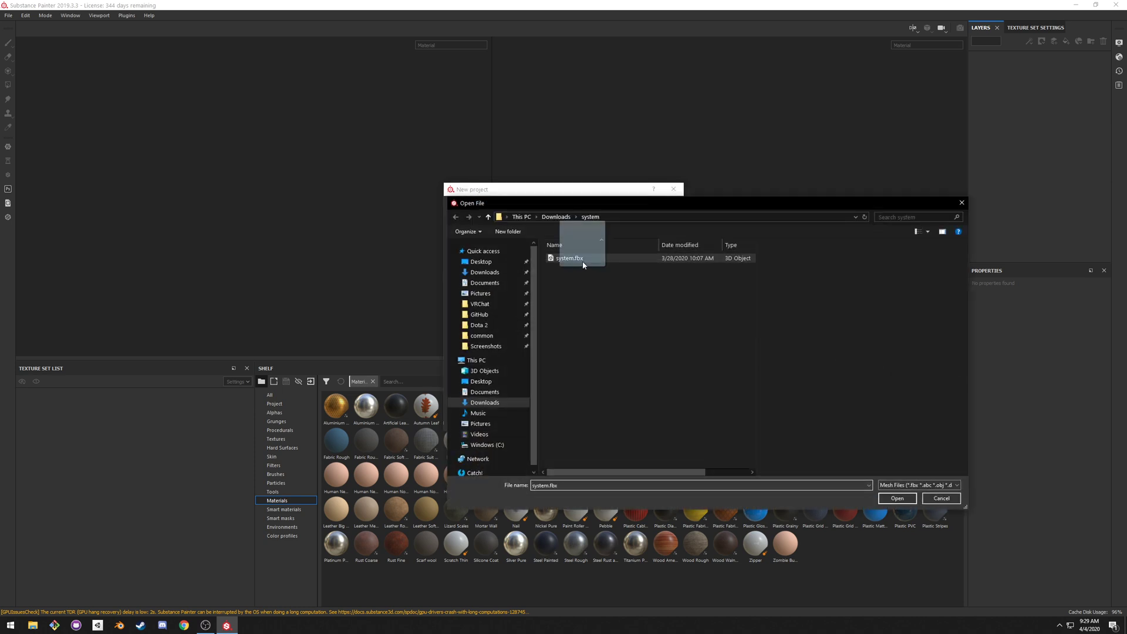
{"action": "left_click", "coordinate": [897, 498]}
{"action": "left_click", "coordinate": [613, 421]}
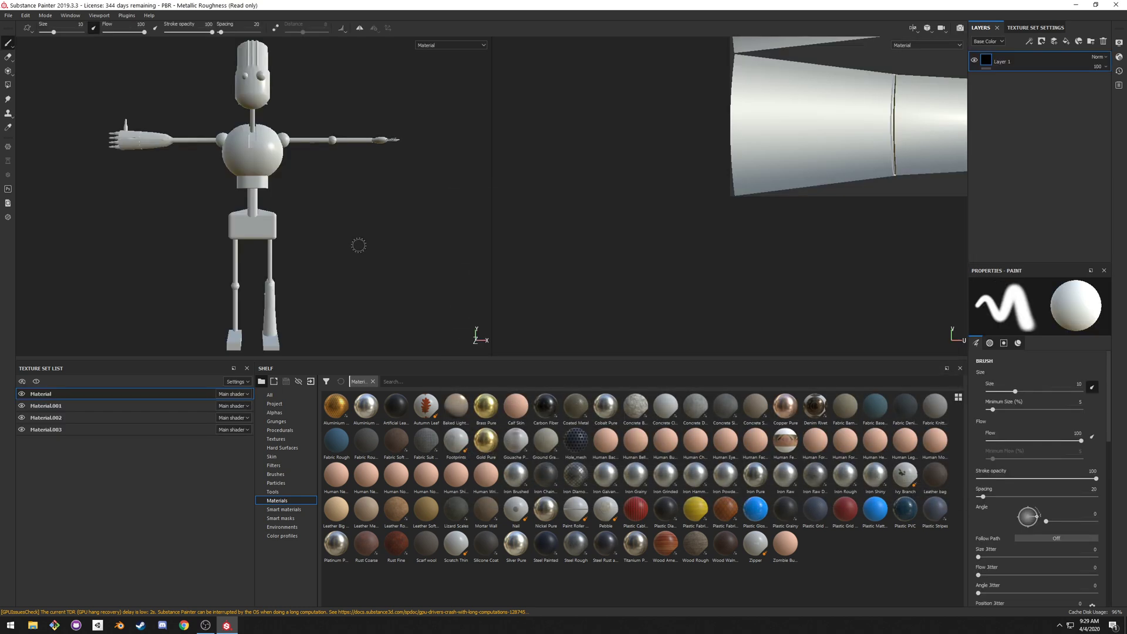
- Enlarge the 3D and UV viewports by reducing the height of the shelf area
{"action": "left_click_drag", "start_coordinate": [207, 116], "coordinate": [283, 187], "text": "alt"}
{"action": "middle_click_drag", "start_coordinate": [247, 183], "coordinate": [172, 174], "text": "alt"}
{"action": "middle_click_drag", "start_coordinate": [645, 216], "coordinate": [524, 291], "text": "alt"}
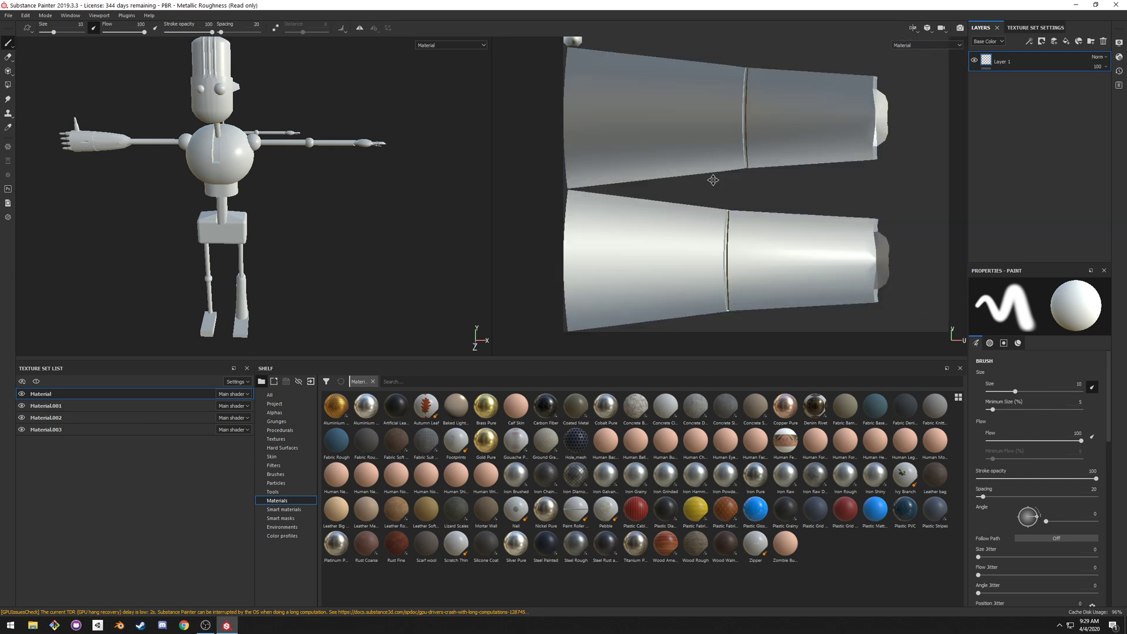
{"action": "scroll", "coordinate": [523, 290], "scroll_direction": "down", "scroll_amount": 4}
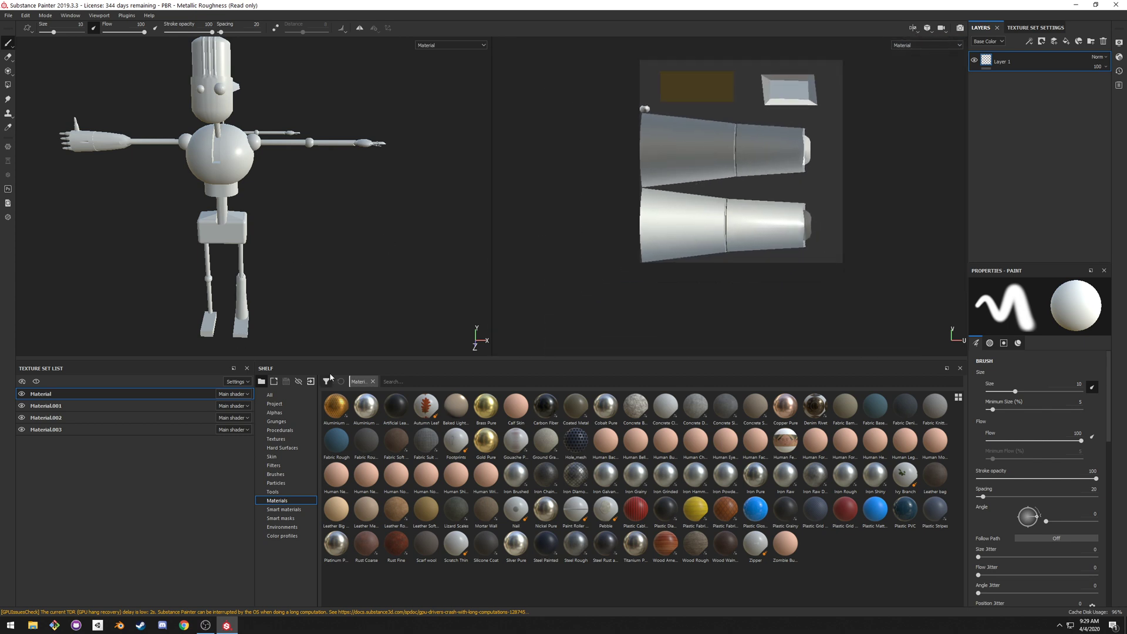
{"action": "left_click_drag", "start_coordinate": [365, 360], "coordinate": [364, 405]}
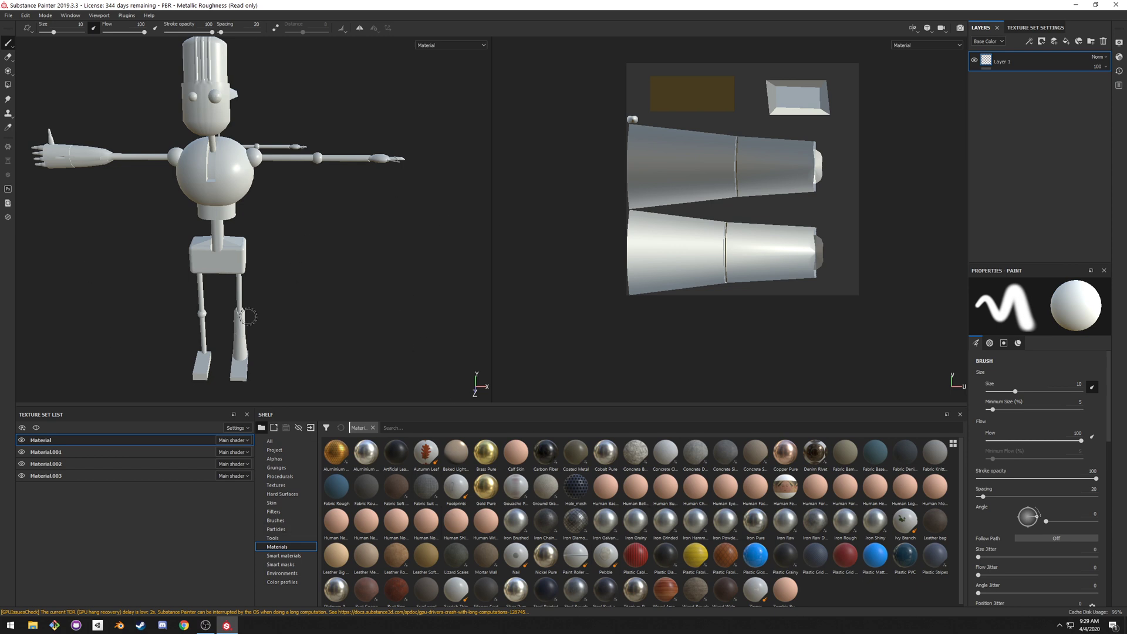
{"action": "scroll", "coordinate": [308, 211], "scroll_direction": "up", "scroll_amount": 4}
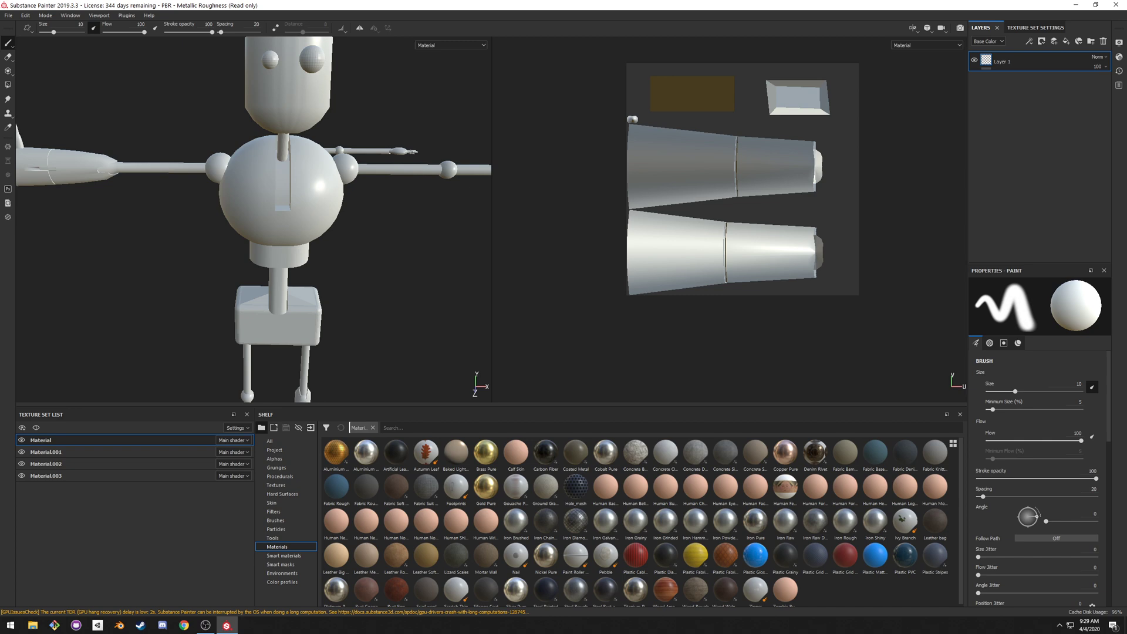
- Try the Fabric Suit Vintage material on the robot's body and check it up close
{"action": "left_click_drag", "start_coordinate": [426, 487], "coordinate": [235, 232]}
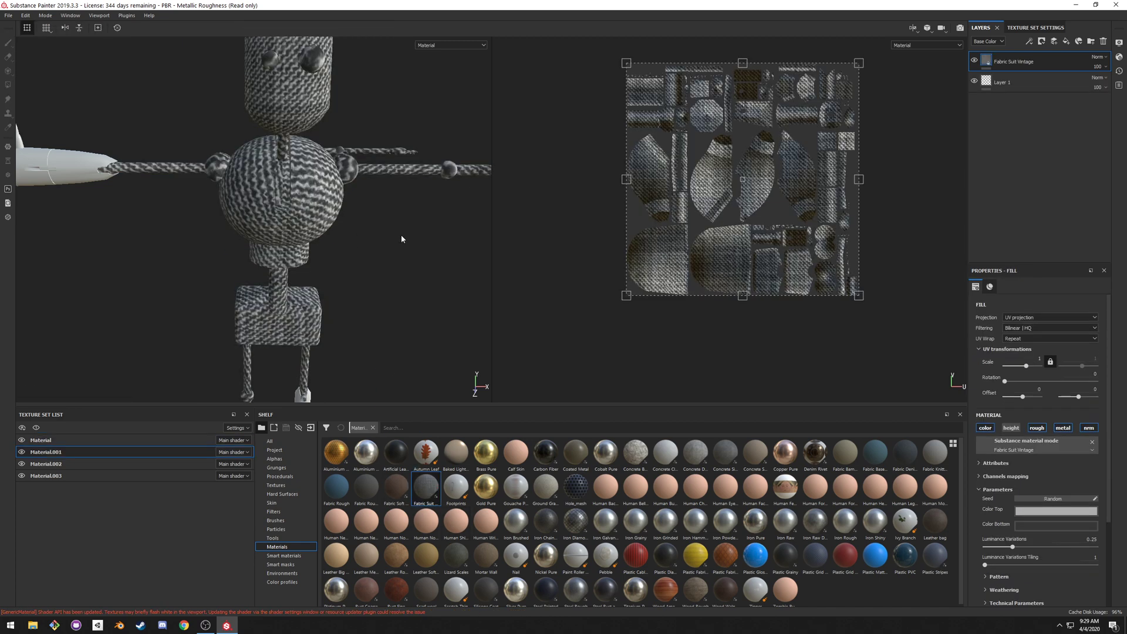
{"action": "left_click_drag", "start_coordinate": [403, 239], "coordinate": [343, 251], "text": "alt"}
{"action": "scroll", "coordinate": [304, 260], "scroll_direction": "up", "scroll_amount": 4}
{"action": "scroll", "coordinate": [304, 259], "scroll_direction": "up", "scroll_amount": 2}
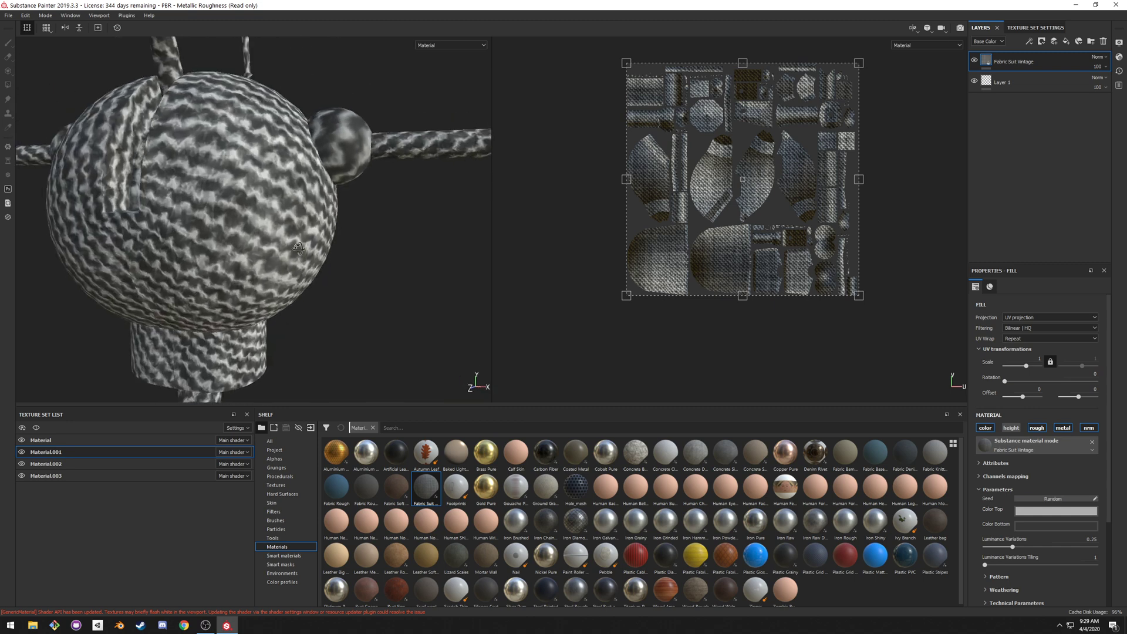
{"action": "middle_click_drag", "start_coordinate": [238, 286], "coordinate": [299, 257], "text": "alt"}
{"action": "left_click_drag", "start_coordinate": [299, 257], "coordinate": [187, 257], "text": "alt"}
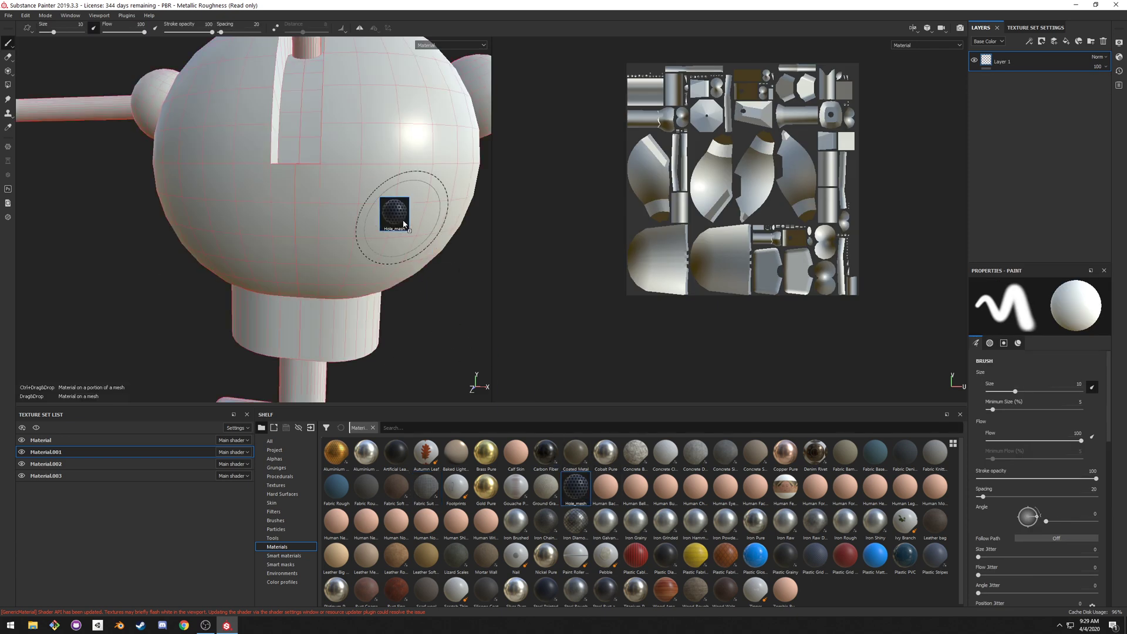
- Try the Hole_mesh material on the robot's body, check it from several sides and undo it
{"action": "left_click_drag", "start_coordinate": [403, 222], "coordinate": [278, 281], "text": "alt"}
{"action": "scroll", "coordinate": [376, 243], "scroll_direction": "down", "scroll_amount": 4}
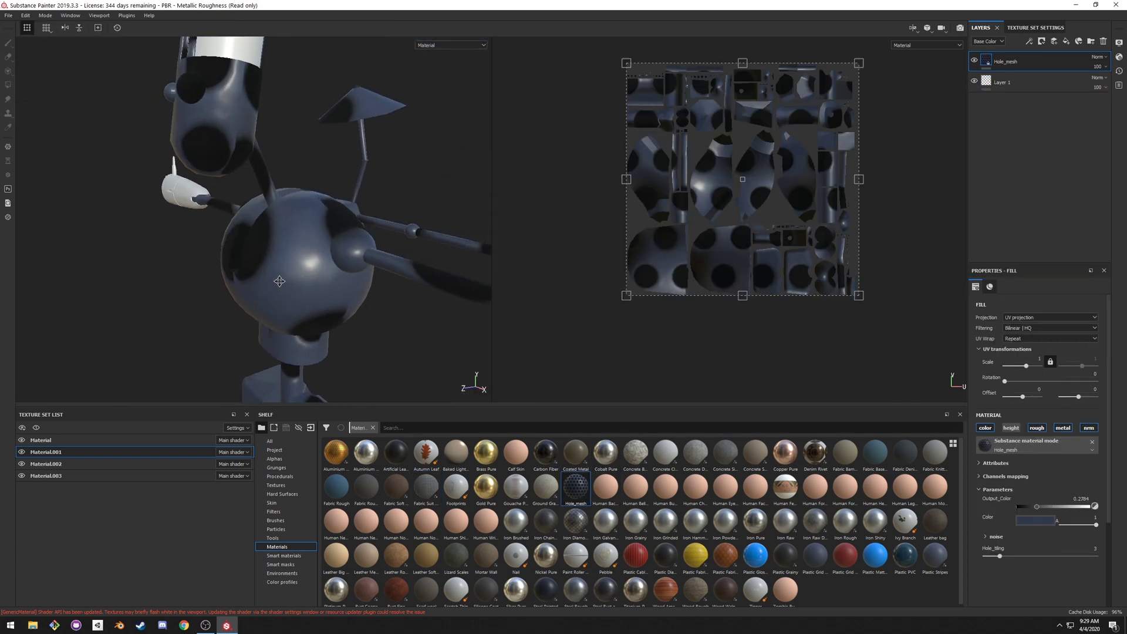
{"action": "middle_click_drag", "start_coordinate": [279, 280], "coordinate": [262, 309], "text": "alt"}
{"action": "left_click_drag", "start_coordinate": [263, 312], "coordinate": [278, 269], "text": "alt"}
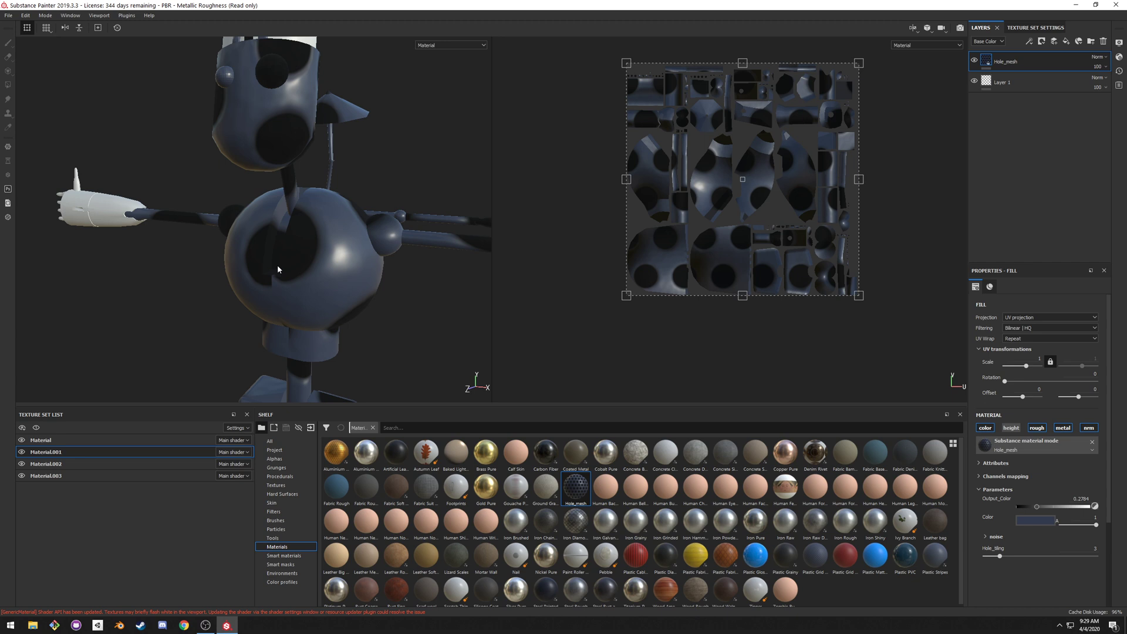
{"action": "key", "text": "ctrl+z"}
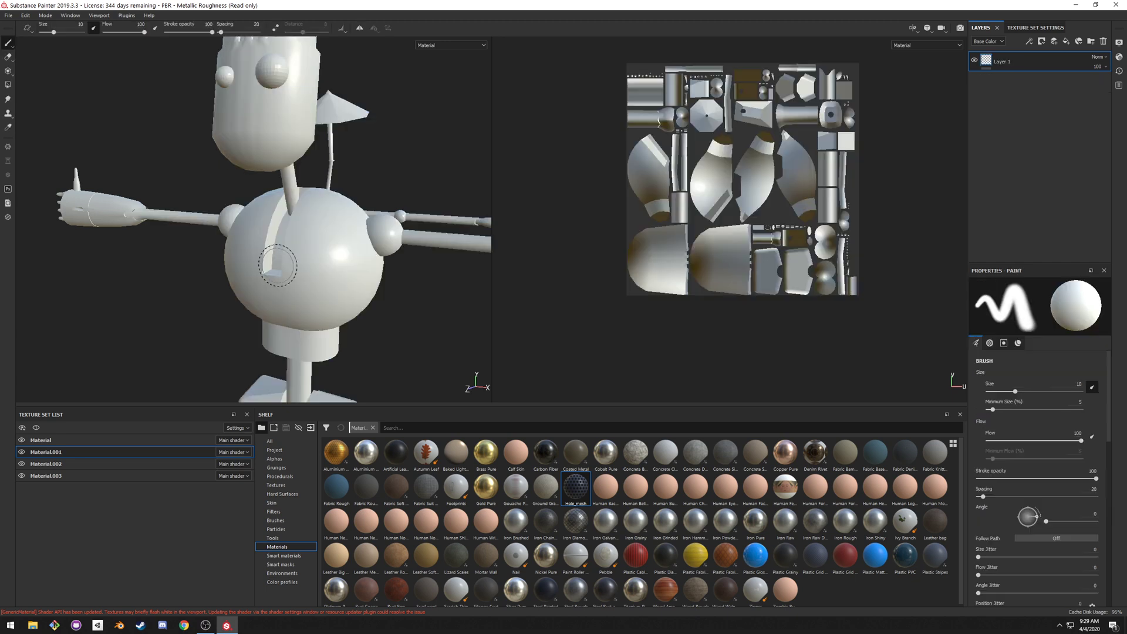
- Show the smart materials in the shelf and preview the available fabrics
{"action": "left_click", "coordinate": [291, 557]}
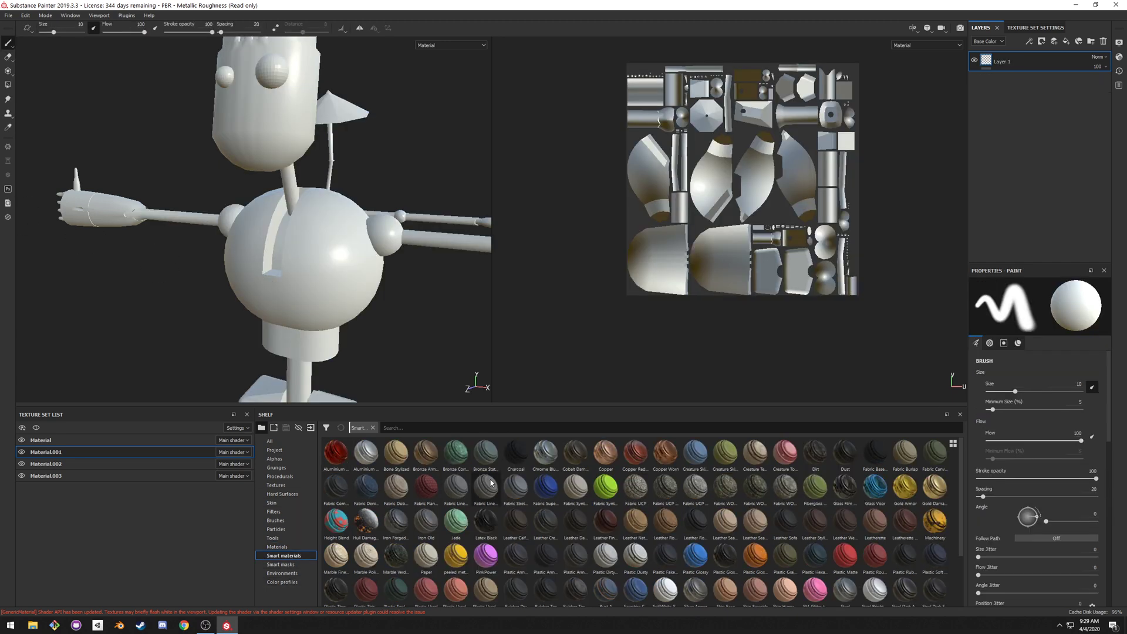
{"action": "mouse_move", "coordinate": [433, 489]}
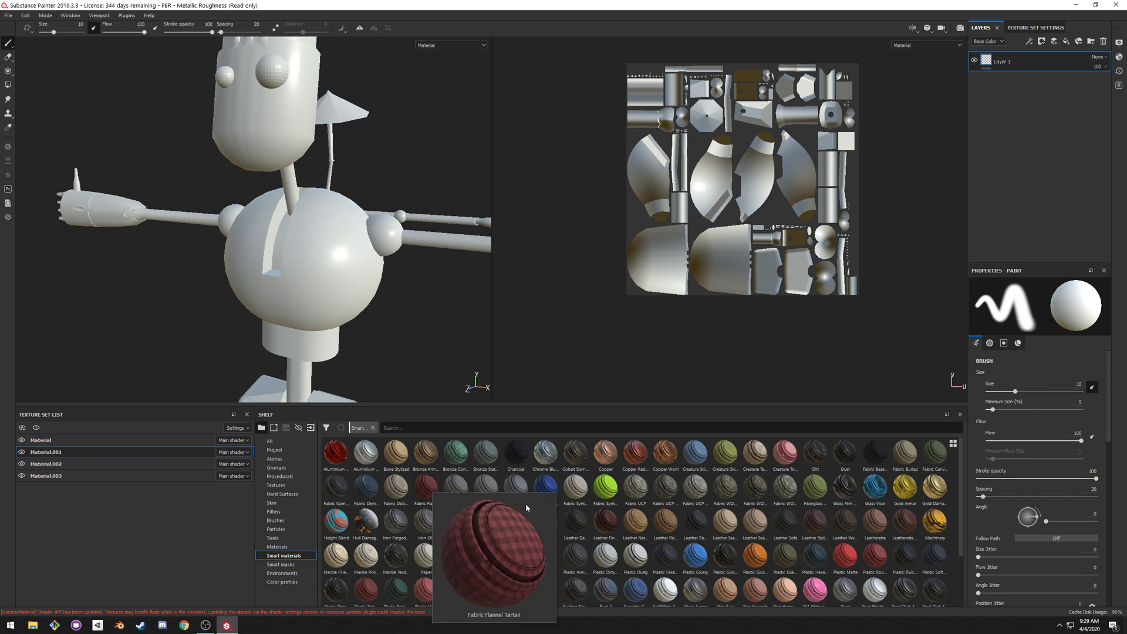
{"action": "mouse_move", "coordinate": [503, 521]}
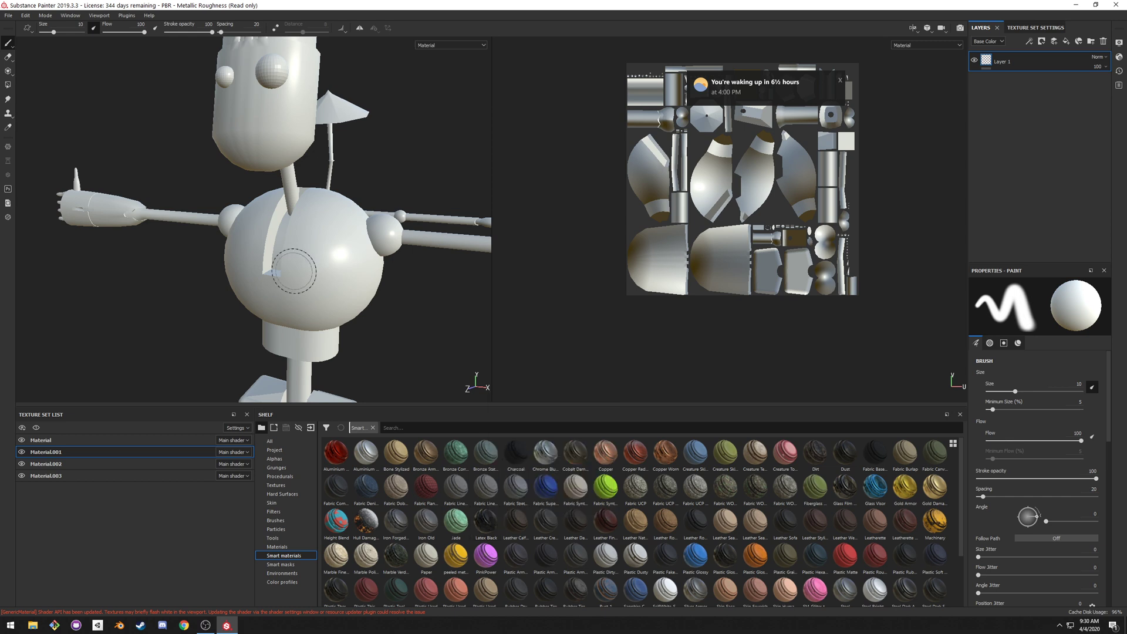
{"action": "left_click_drag", "start_coordinate": [316, 273], "coordinate": [332, 276], "text": "alt"}
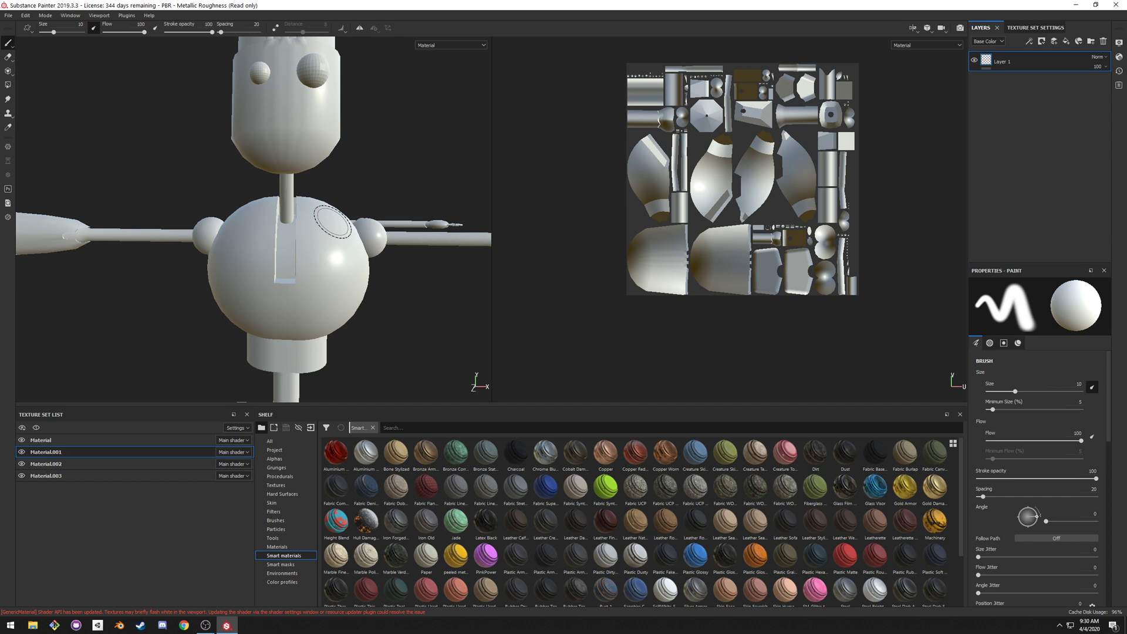
- Open the mesh map baking settings for Material.001 and set the output size to 2048
{"action": "left_click", "coordinate": [1037, 28]}
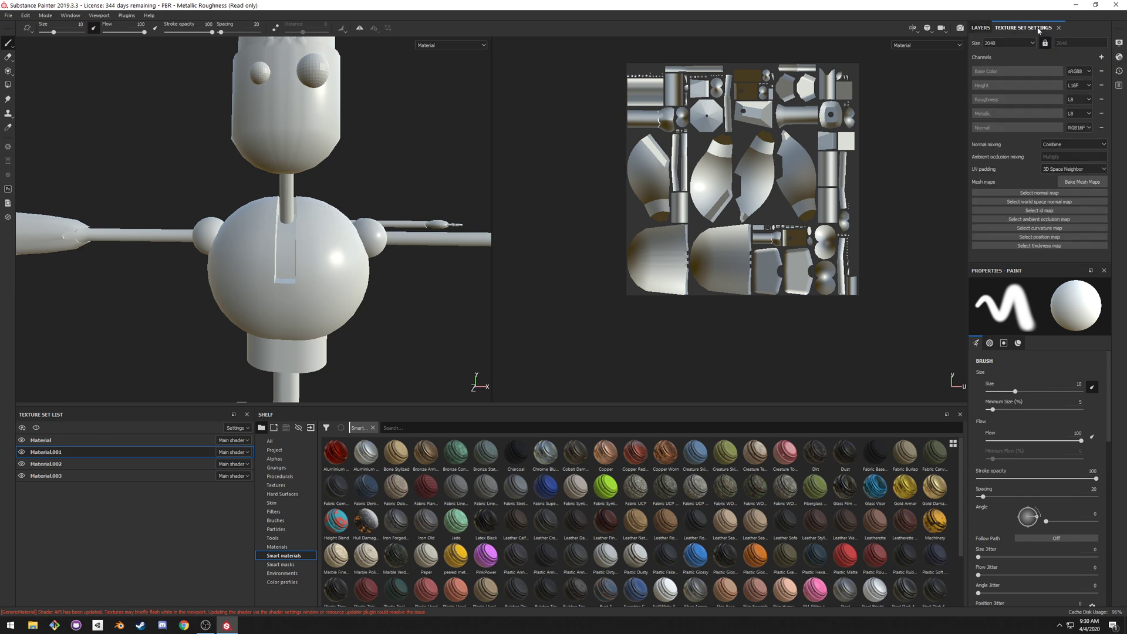
{"action": "left_click", "coordinate": [1076, 183]}
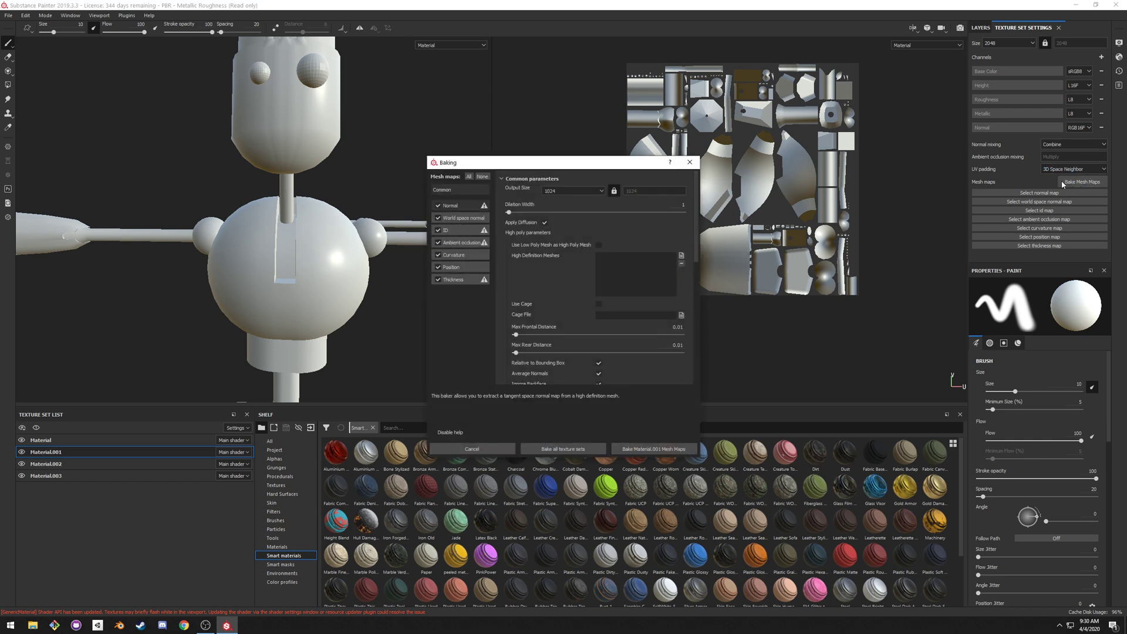
{"action": "left_click", "coordinate": [573, 191]}
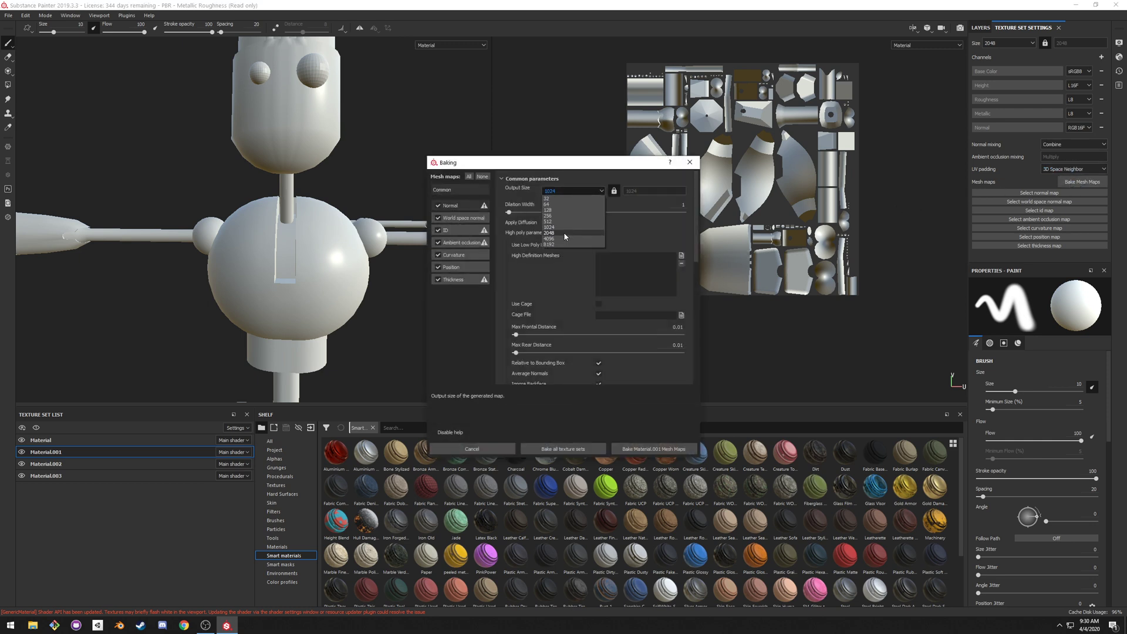
{"action": "left_click", "coordinate": [564, 233]}
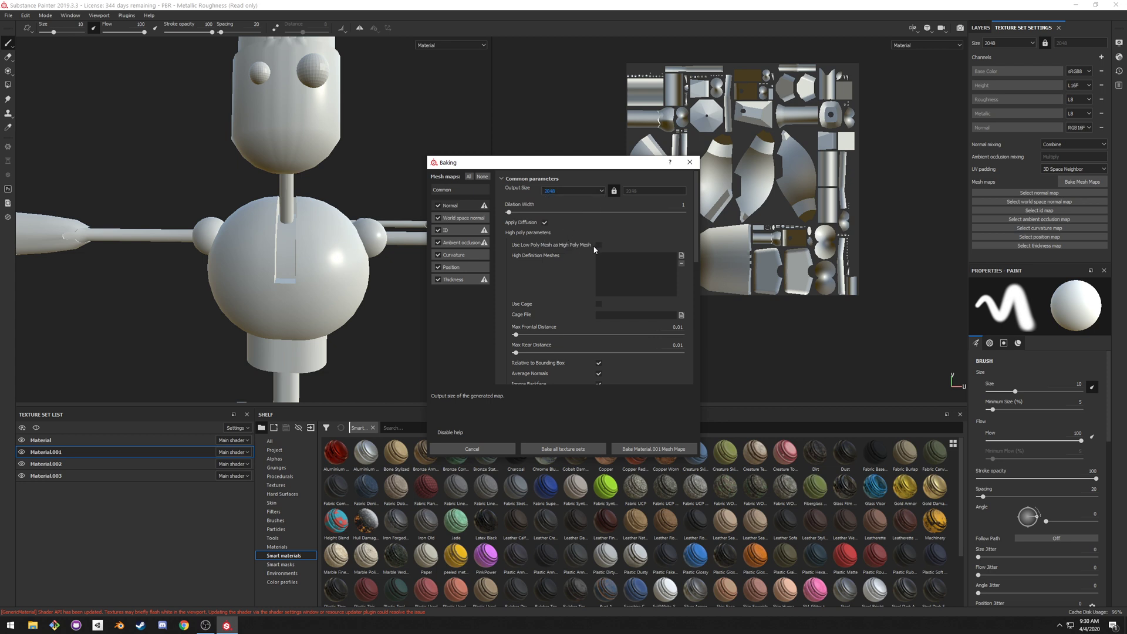
- Set the ID baker's color source to Material Color and bake the mesh maps for all texture sets
{"action": "left_click", "coordinate": [455, 229]}
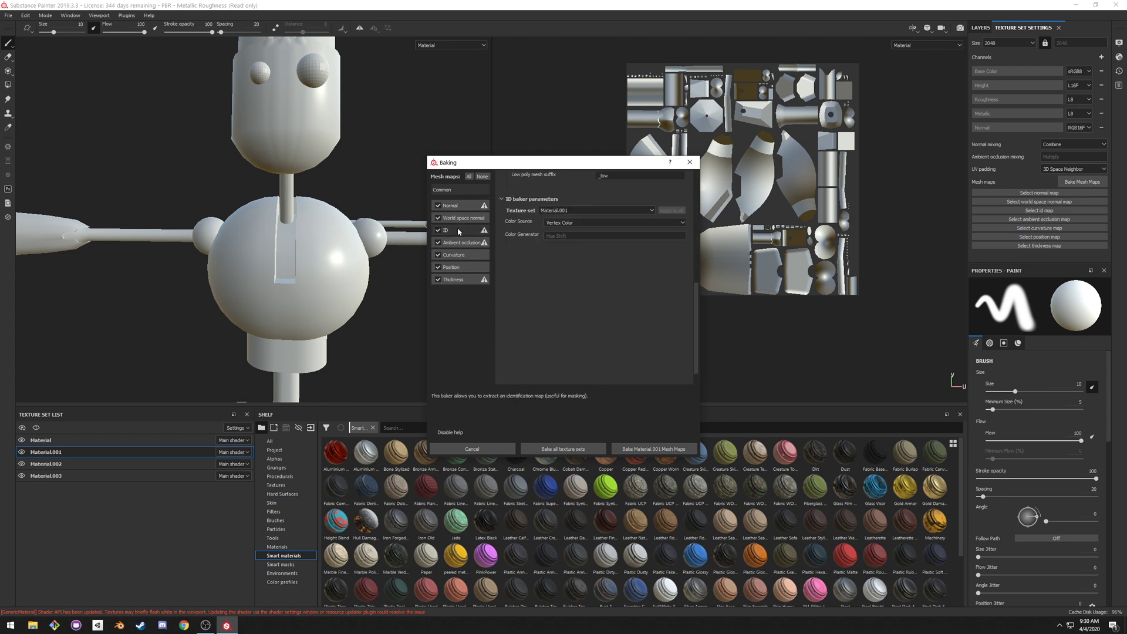
{"action": "left_click", "coordinate": [587, 202]}
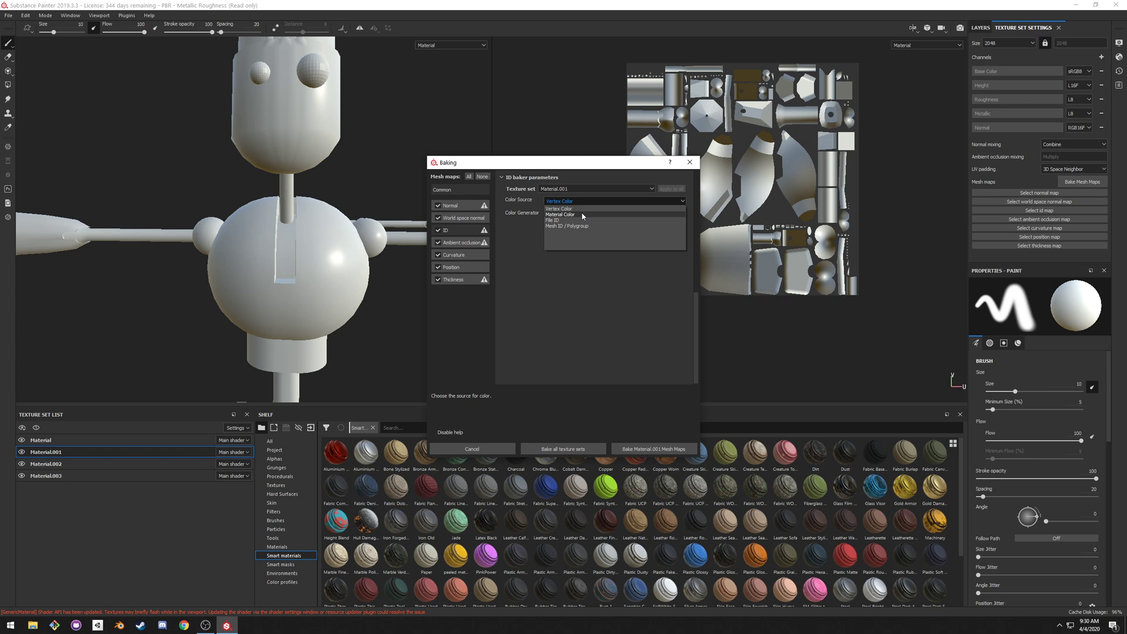
{"action": "left_click", "coordinate": [580, 216]}
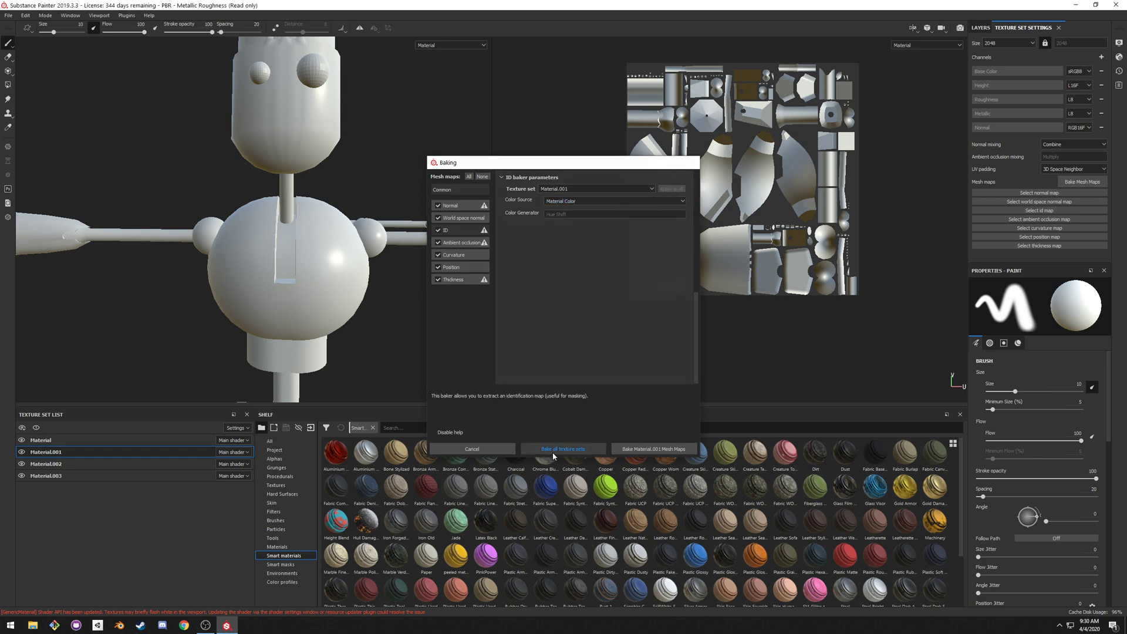
{"action": "left_click", "coordinate": [552, 452]}
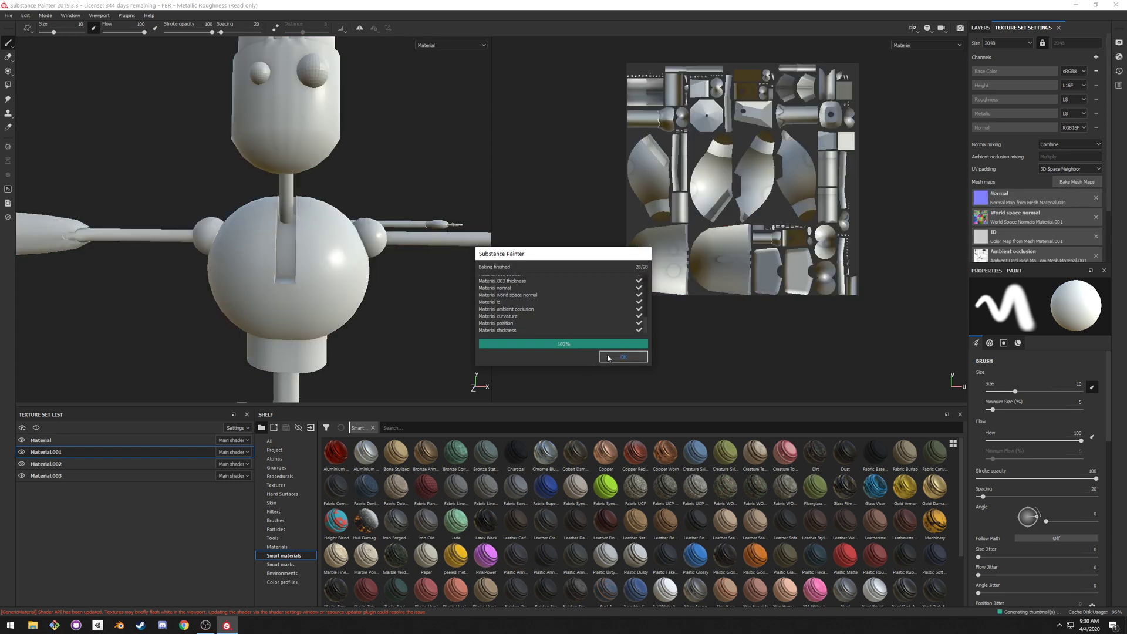
{"action": "left_click", "coordinate": [612, 358]}
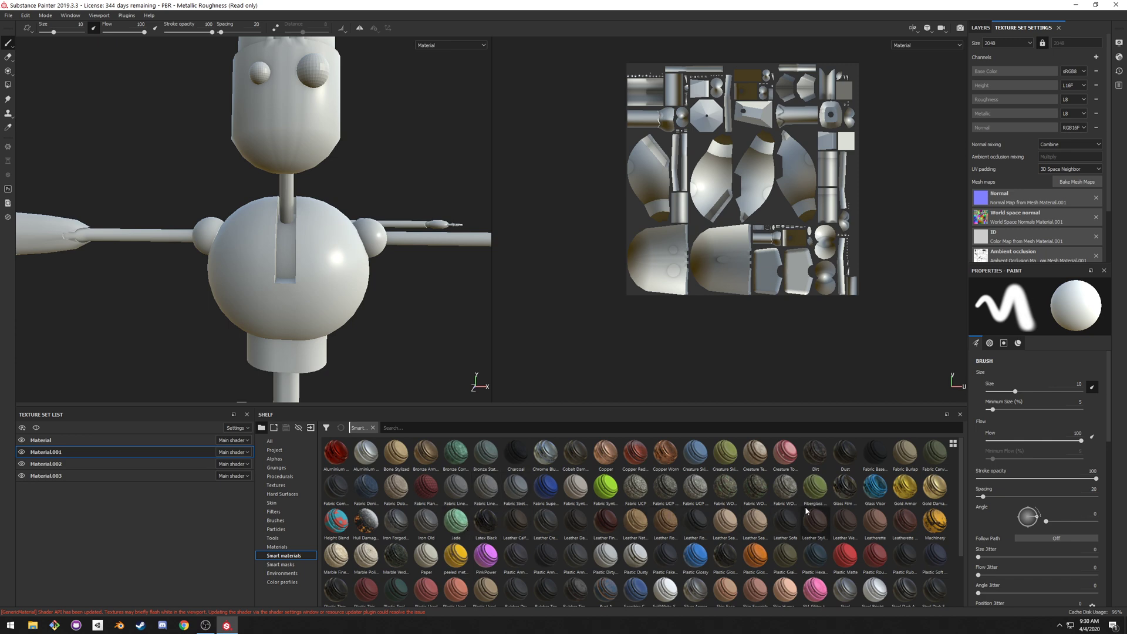
- Try the Machinery smart material on the robot's body, inspect its wear from several sides and undo it
{"action": "left_click_drag", "start_coordinate": [934, 521], "coordinate": [344, 302]}
{"action": "middle_click_drag", "start_coordinate": [276, 370], "coordinate": [290, 314], "text": "alt"}
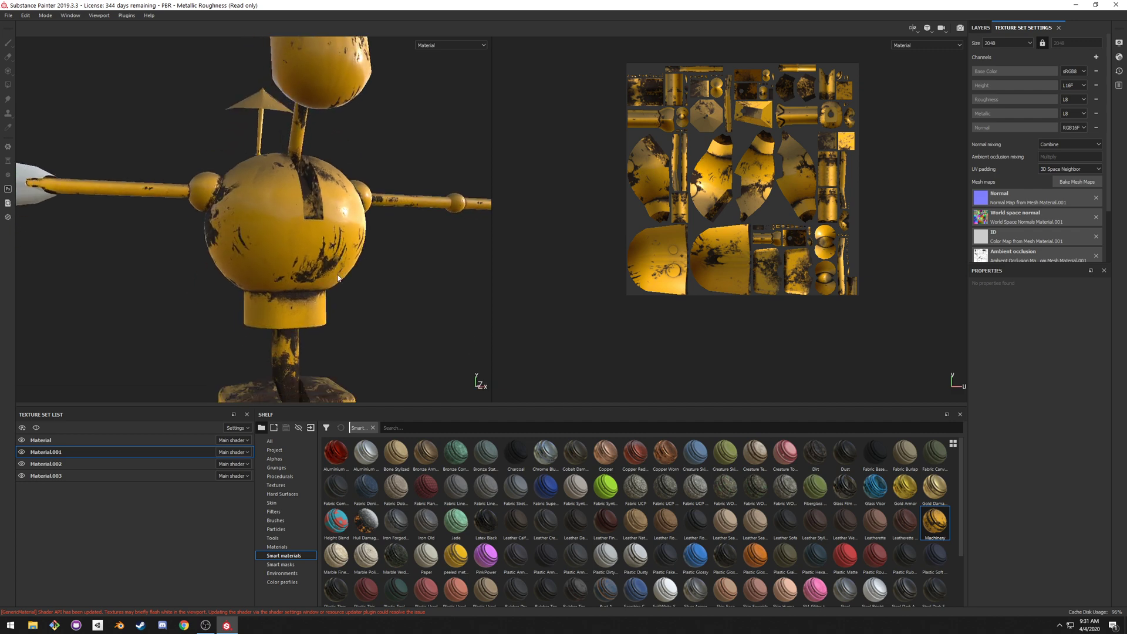
{"action": "left_click_drag", "start_coordinate": [290, 315], "coordinate": [332, 319], "text": "alt"}
{"action": "middle_click_drag", "start_coordinate": [332, 319], "coordinate": [347, 239], "text": "alt"}
{"action": "left_click_drag", "start_coordinate": [348, 238], "coordinate": [280, 273], "text": "alt"}
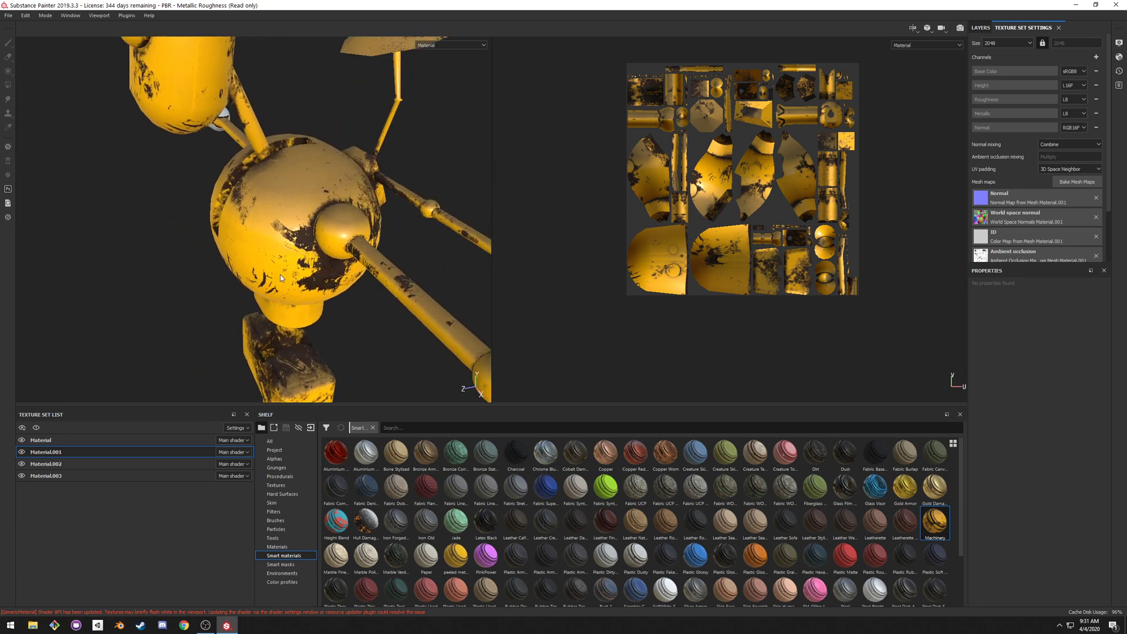
{"action": "left_click", "coordinate": [984, 29]}
{"action": "left_click_drag", "start_coordinate": [281, 257], "coordinate": [295, 201], "text": "alt"}
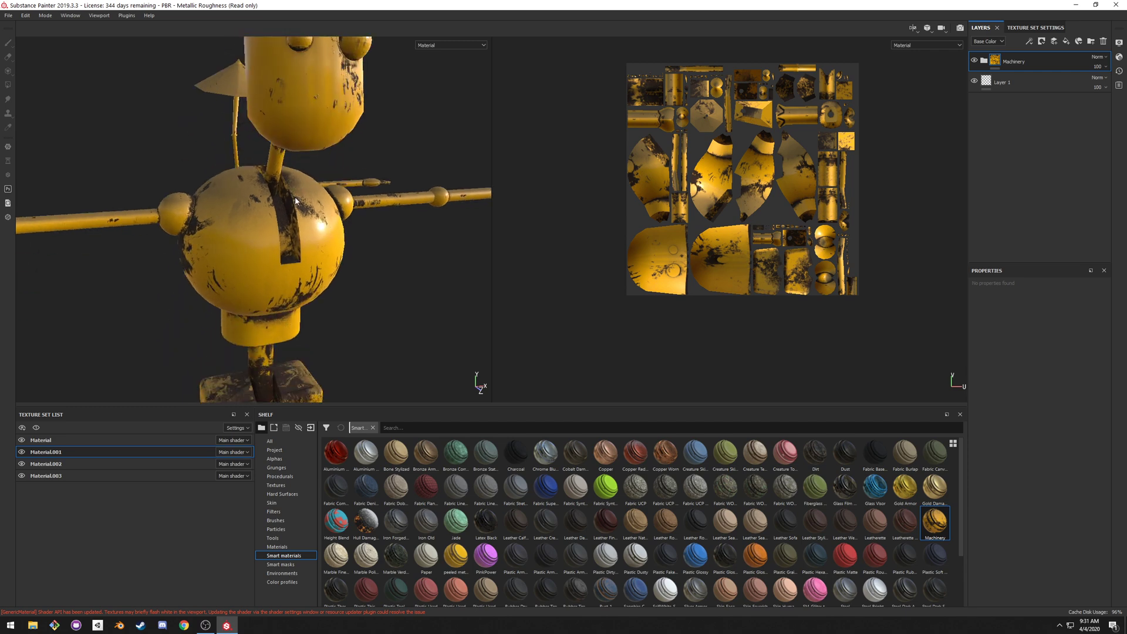
{"action": "key", "text": "ctrl+z"}
- Apply the peeled metal smart material to the robot's body and check it from the front
{"action": "left_click_drag", "start_coordinate": [455, 555], "coordinate": [308, 279]}
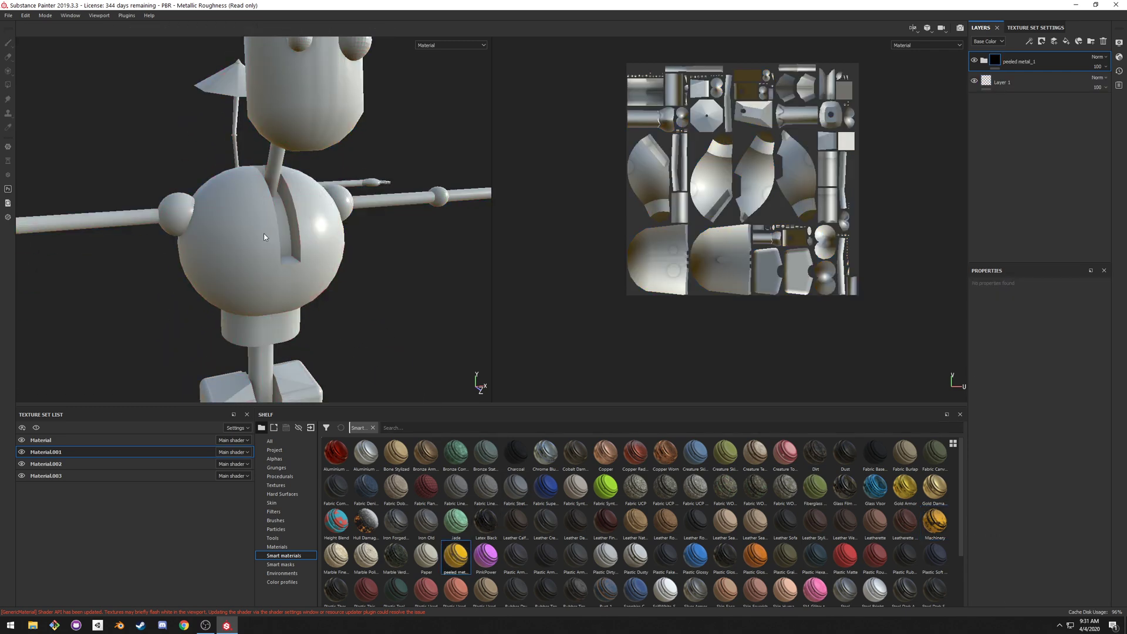
{"action": "left_click_drag", "start_coordinate": [377, 276], "coordinate": [320, 273], "text": "alt"}
{"action": "middle_click_drag", "start_coordinate": [320, 273], "coordinate": [317, 242], "text": "alt"}
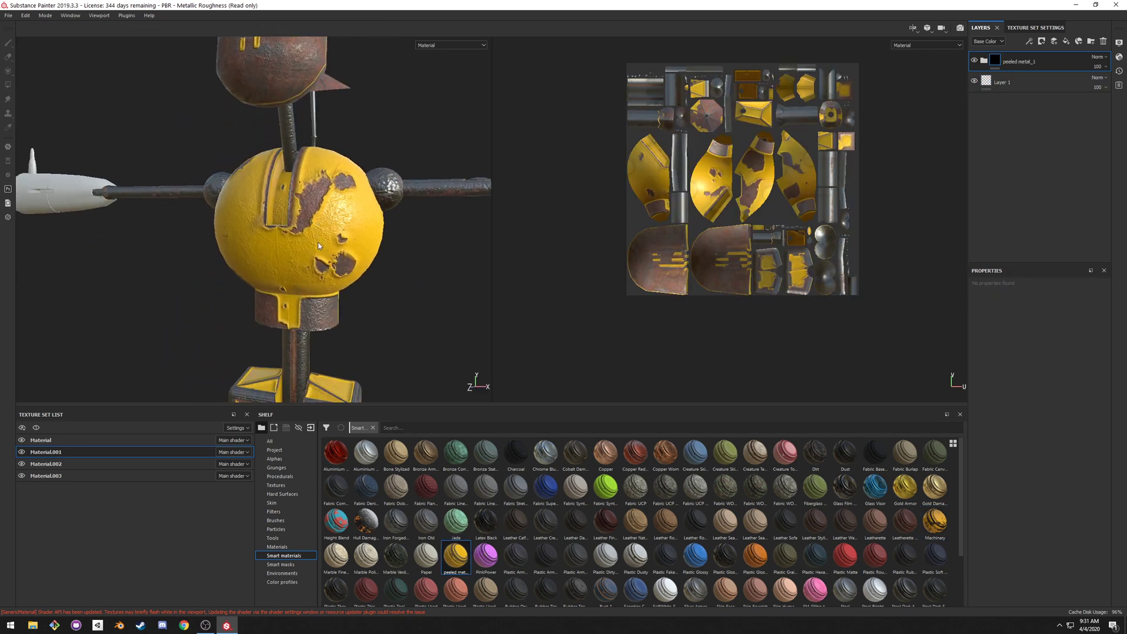
- Examine the peeled metal wear on the robot's body, neck slot and lower box from several sides, and on the UV layout
{"action": "left_click_drag", "start_coordinate": [319, 245], "coordinate": [284, 158], "text": "alt"}
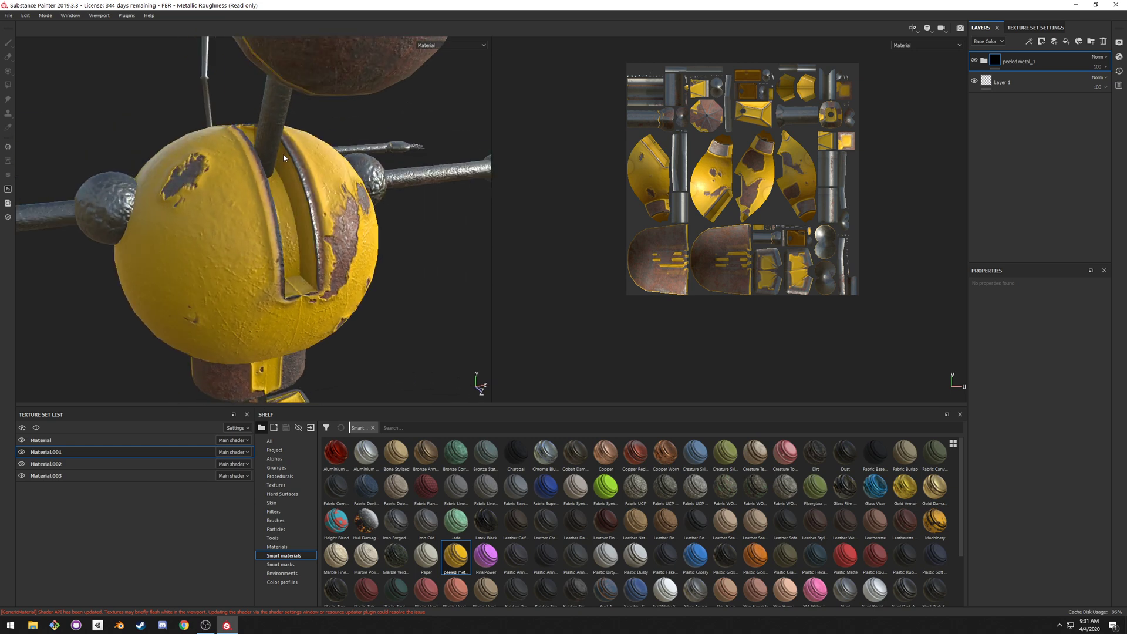
{"action": "left_click_drag", "start_coordinate": [304, 240], "coordinate": [279, 142], "text": "alt"}
{"action": "middle_click_drag", "start_coordinate": [249, 301], "coordinate": [244, 94], "text": "alt"}
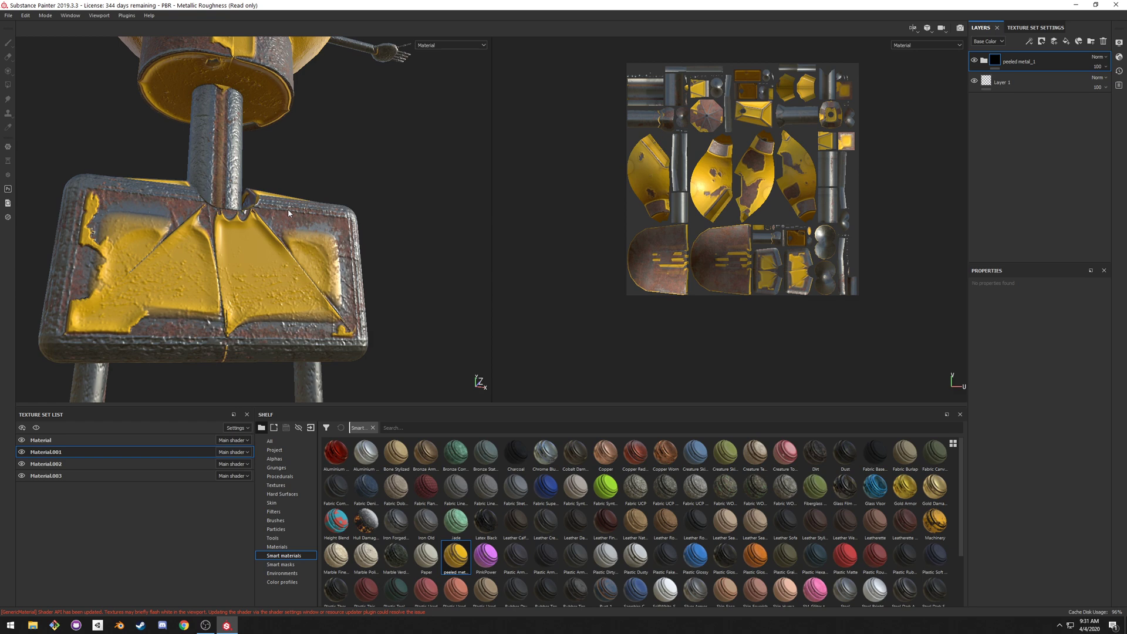
{"action": "mouse_move", "coordinate": [252, 226]}
{"action": "left_mouse_down", "text": "alt"}
{"action": "mouse_move", "coordinate": [249, 96]}
{"action": "mouse_move", "coordinate": [235, 256]}
{"action": "mouse_move", "coordinate": [344, 262]}
{"action": "mouse_move", "coordinate": [317, 191]}
{"action": "mouse_move", "coordinate": [302, 239]}
{"action": "mouse_move", "coordinate": [251, 279]}
{"action": "left_mouse_up", "text": "alt"}
{"action": "scroll", "coordinate": [300, 267], "scroll_direction": "down", "scroll_amount": 6}
{"action": "scroll", "coordinate": [251, 279], "scroll_direction": "up", "scroll_amount": 4}
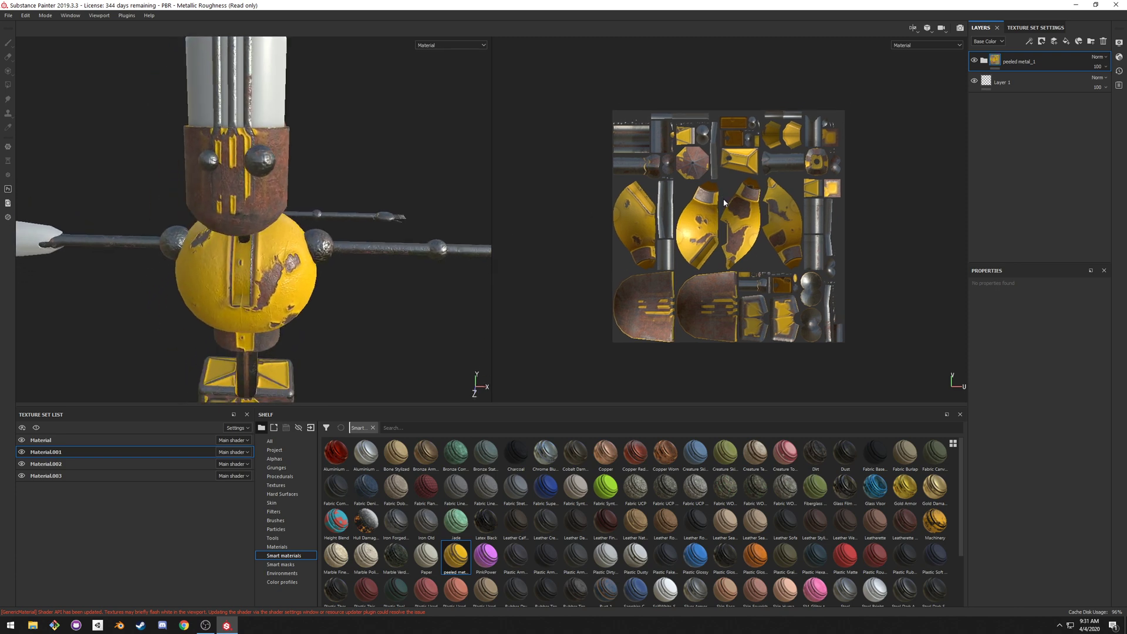
{"action": "scroll", "coordinate": [723, 199], "scroll_direction": "up", "scroll_amount": 3}
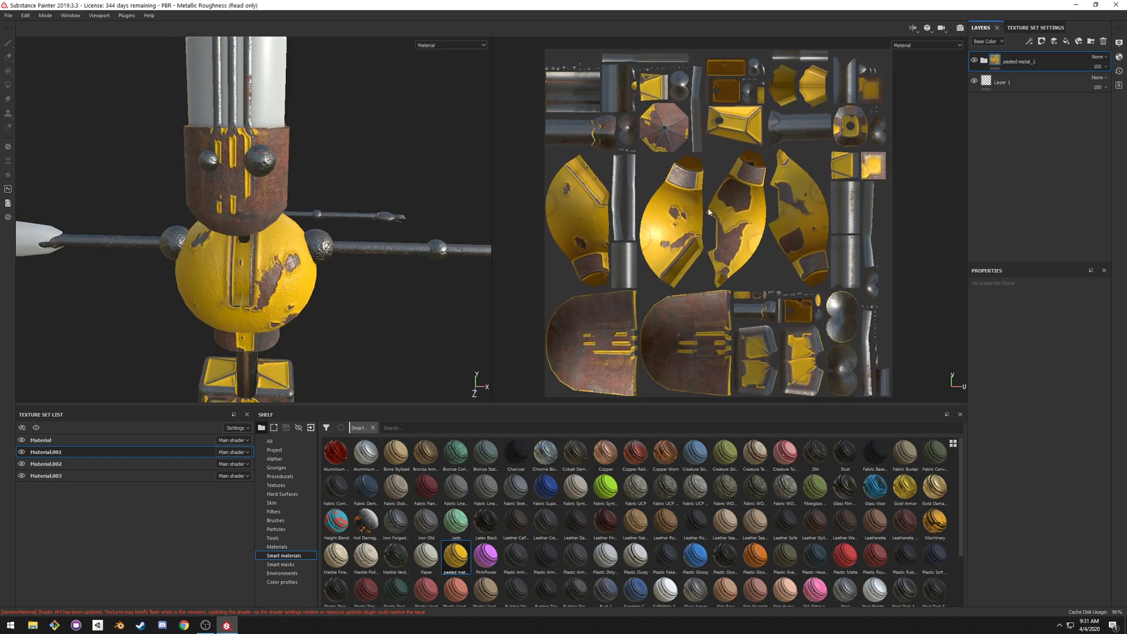
{"action": "left_click_drag", "start_coordinate": [355, 226], "coordinate": [323, 224], "text": "alt"}
{"action": "scroll", "coordinate": [273, 235], "scroll_direction": "up", "scroll_amount": 3}
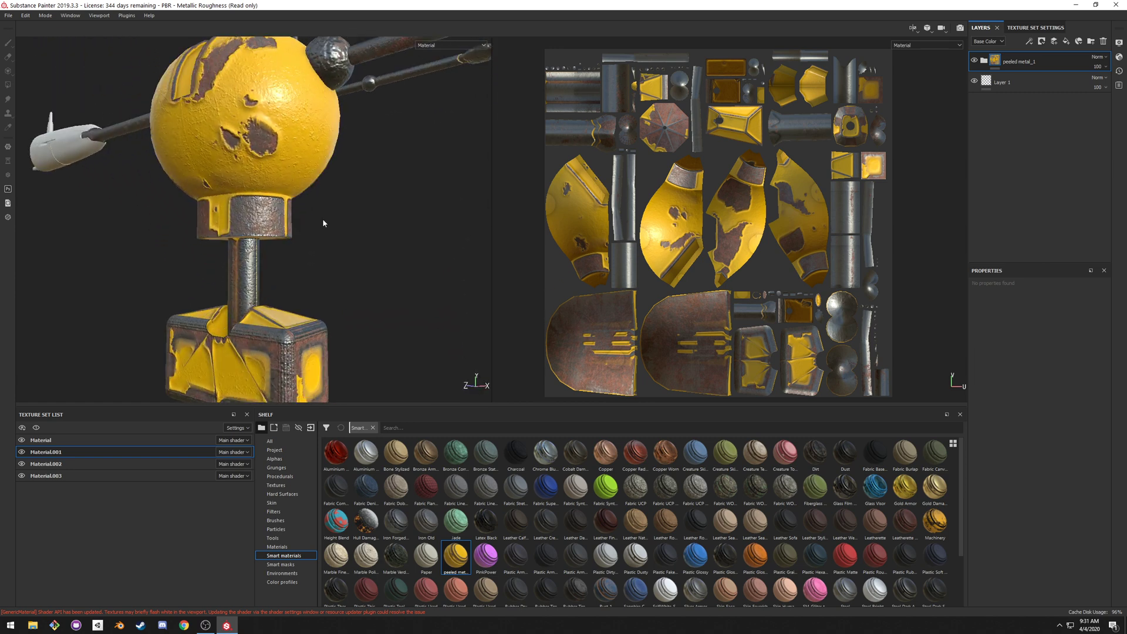
{"action": "middle_click_drag", "start_coordinate": [323, 223], "coordinate": [328, 294], "text": "alt"}
{"action": "left_click_drag", "start_coordinate": [329, 294], "coordinate": [257, 272], "text": "alt"}
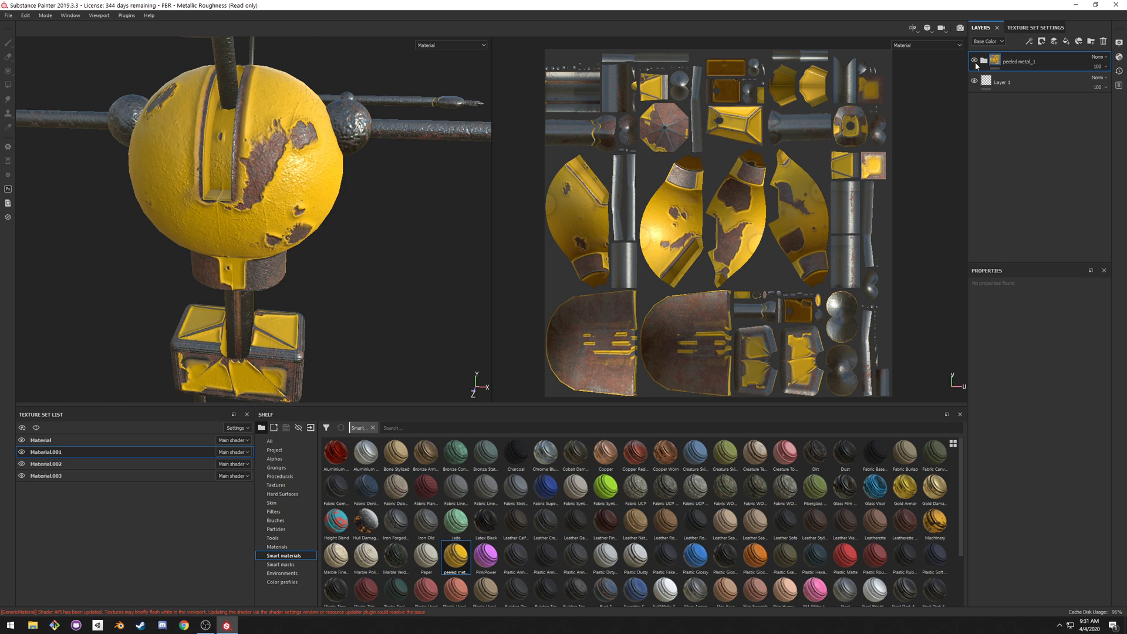
- Delete the empty Layer 1 and expand the peeled metal folder
{"action": "left_click", "coordinate": [987, 81]}
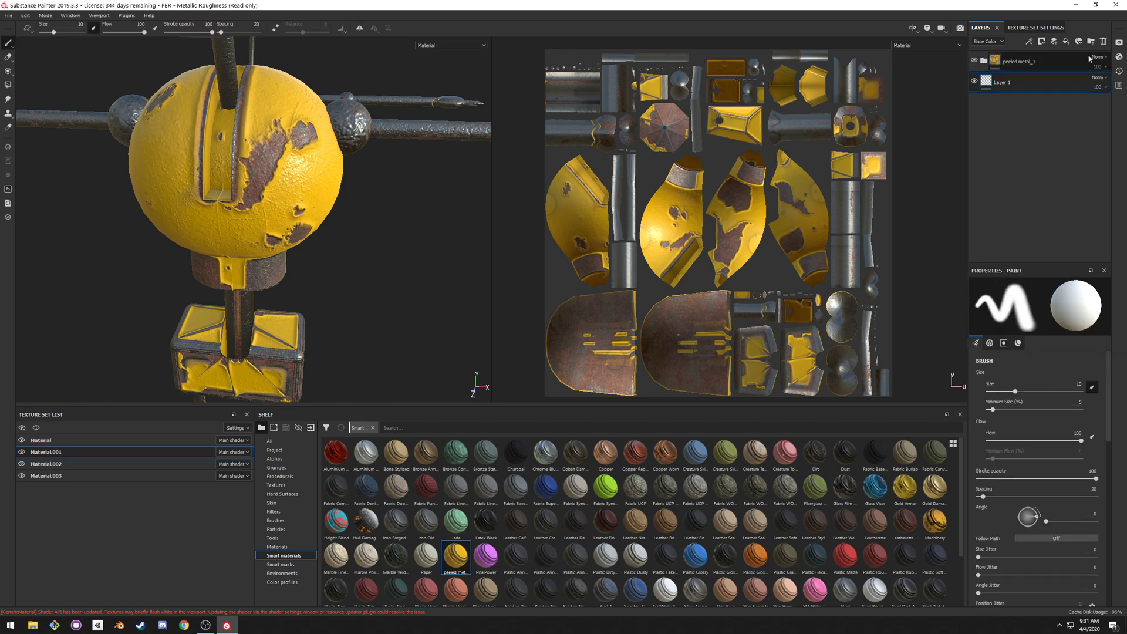
{"action": "left_click", "coordinate": [1103, 42]}
{"action": "left_click", "coordinate": [985, 62]}
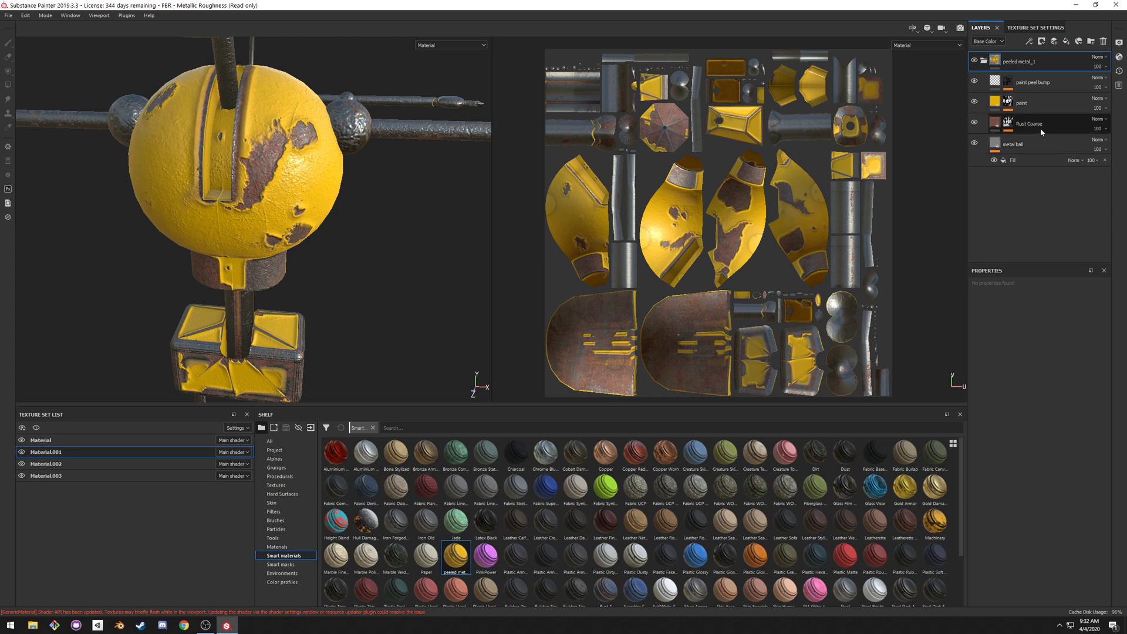
- Select the Rust Coarse layer and open the effects of its mask
{"action": "left_click", "coordinate": [1054, 60]}
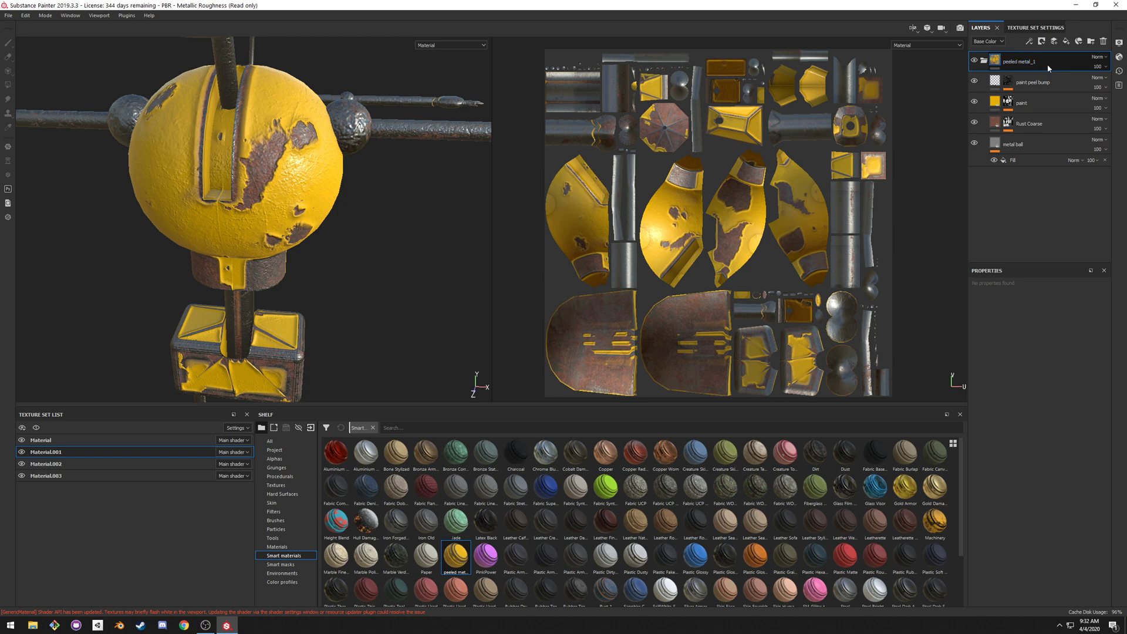
{"action": "left_click", "coordinate": [1058, 122]}
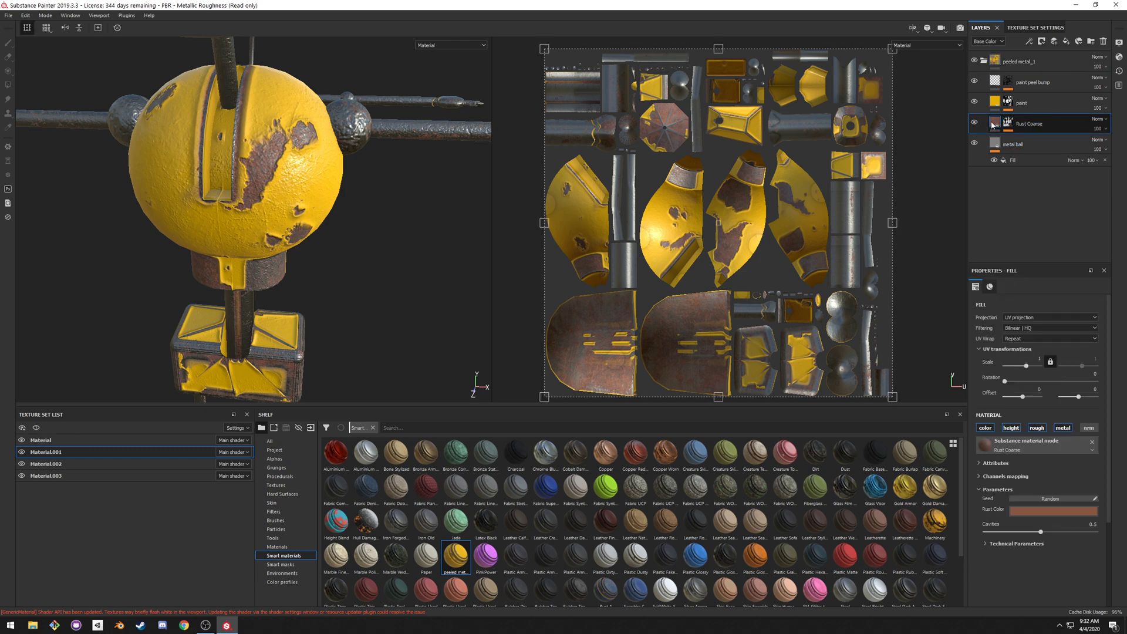
{"action": "mouse_move", "coordinate": [994, 125]}
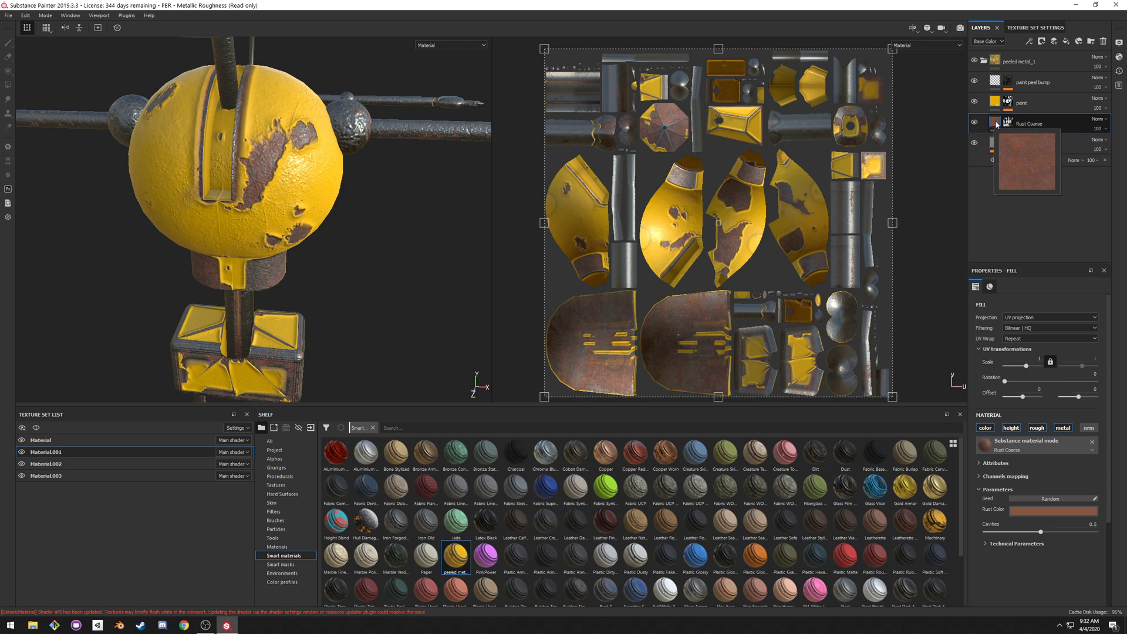
{"action": "left_click", "coordinate": [1008, 123]}
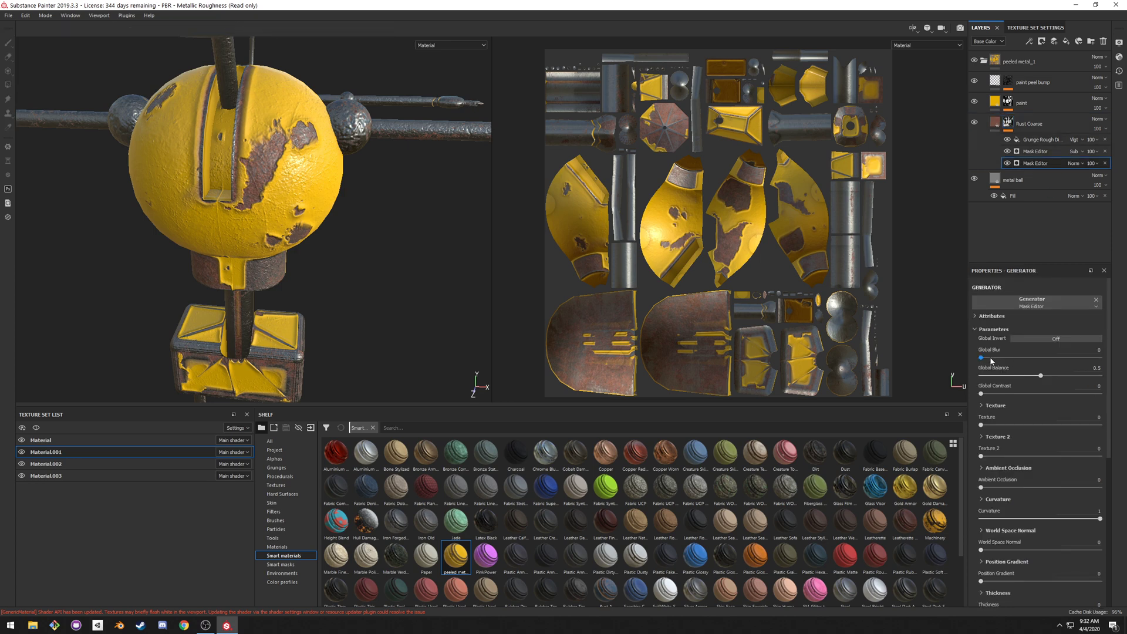
- Try Global Blur, a Global Contrast of 0.68 and a Texture of 0.42 on the Rust Coarse mask's lowest Mask Editor, checking the lower box
{"action": "mouse_move", "coordinate": [994, 360]}
{"action": "left_mouse_down"}
{"action": "mouse_move", "coordinate": [1025, 357]}
{"action": "mouse_move", "coordinate": [977, 357]}
{"action": "left_mouse_up"}
{"action": "scroll", "coordinate": [288, 194], "scroll_direction": "up", "scroll_amount": 5}
{"action": "middle_click_drag", "start_coordinate": [292, 311], "coordinate": [350, 171], "text": "alt"}
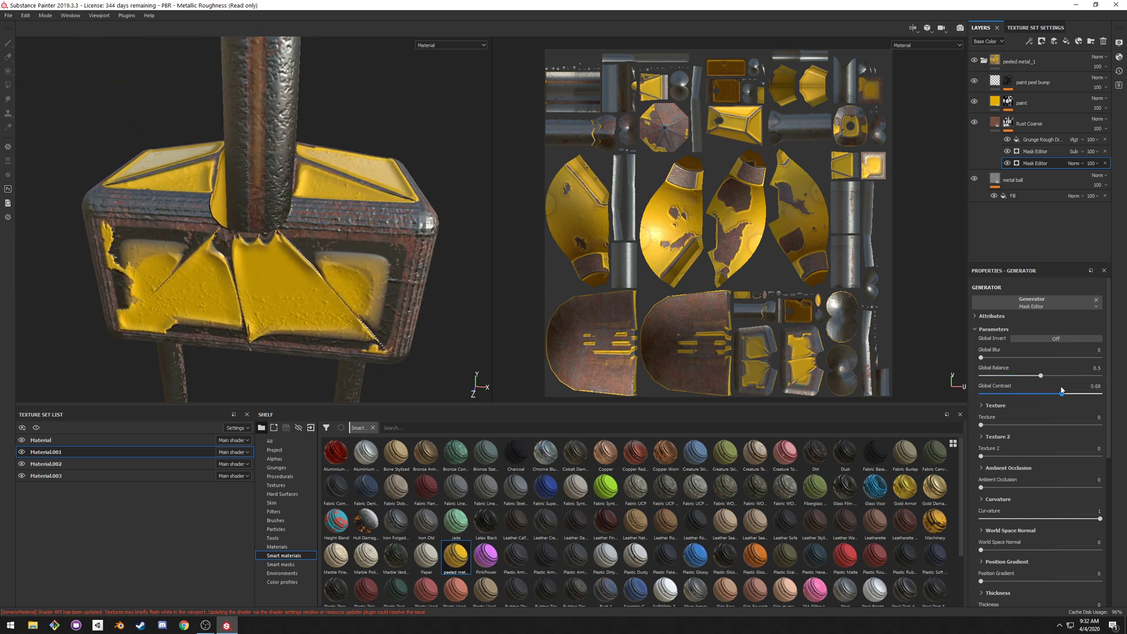
{"action": "mouse_move", "coordinate": [1025, 424]}
{"action": "left_mouse_down"}
{"action": "mouse_move", "coordinate": [1093, 424]}
{"action": "mouse_move", "coordinate": [1030, 421]}
{"action": "left_mouse_up"}
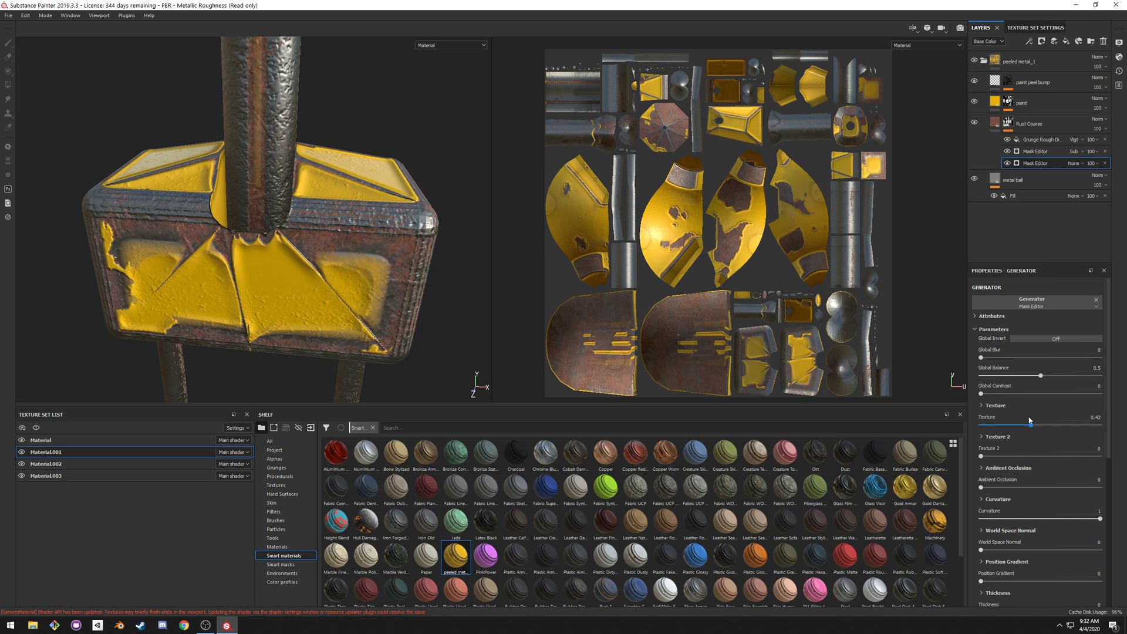
{"action": "scroll", "coordinate": [462, 259], "scroll_direction": "up", "scroll_amount": 3}
{"action": "middle_click_drag", "start_coordinate": [463, 258], "coordinate": [393, 252], "text": "alt"}
{"action": "left_click_drag", "start_coordinate": [393, 253], "coordinate": [341, 258], "text": "alt"}
{"action": "middle_click_drag", "start_coordinate": [340, 258], "coordinate": [312, 261], "text": "alt"}
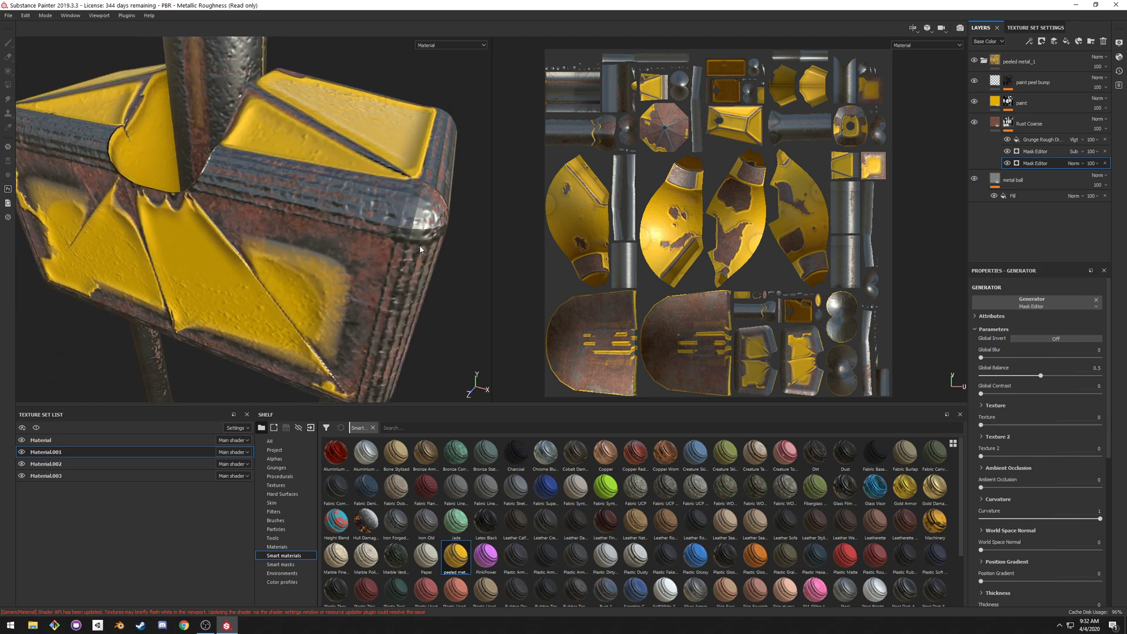
{"action": "left_click_drag", "start_coordinate": [411, 252], "coordinate": [405, 222], "text": "alt"}
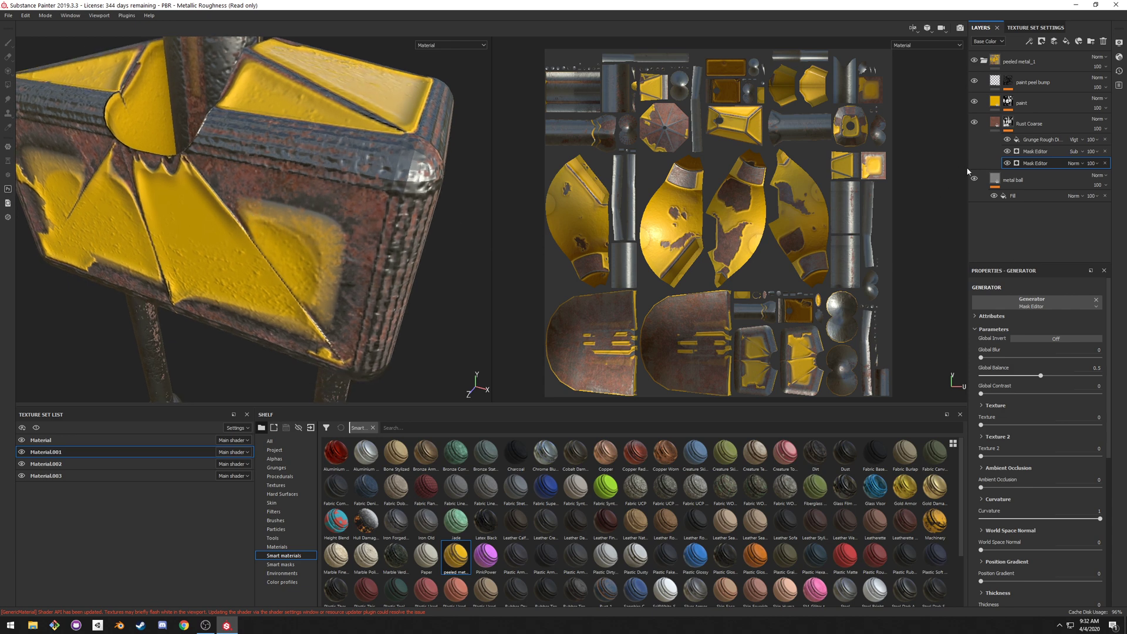
- Review the blending modes of the Rust Coarse mask's two Mask Editors and try the opacity of the layer and its lowest Mask Editor
{"action": "left_click", "coordinate": [1080, 163]}
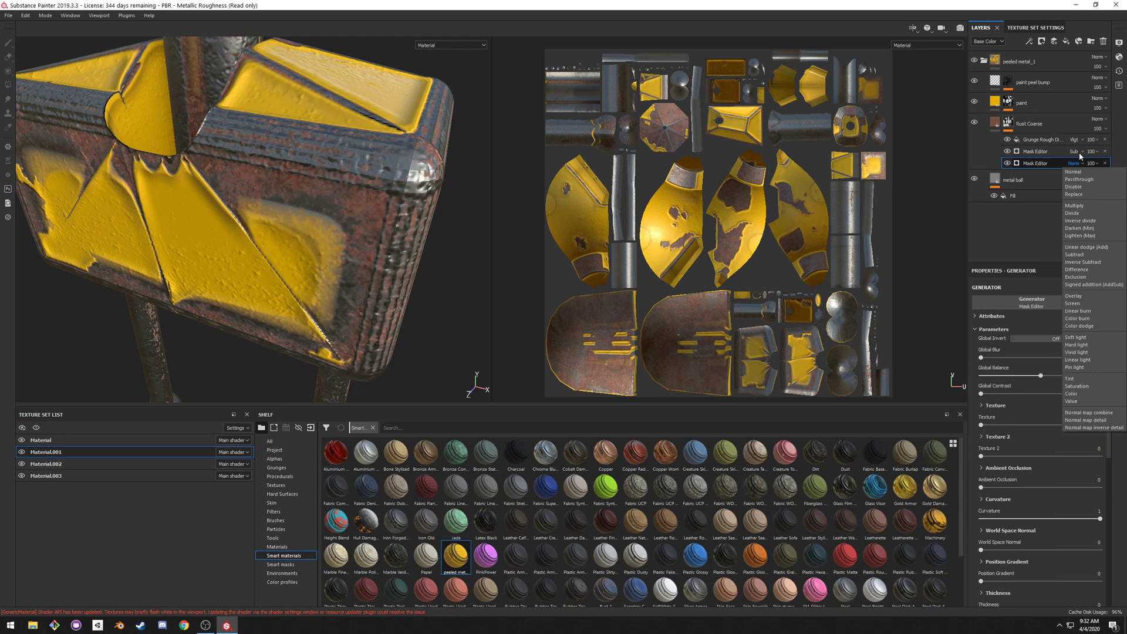
{"action": "left_click", "coordinate": [1080, 151]}
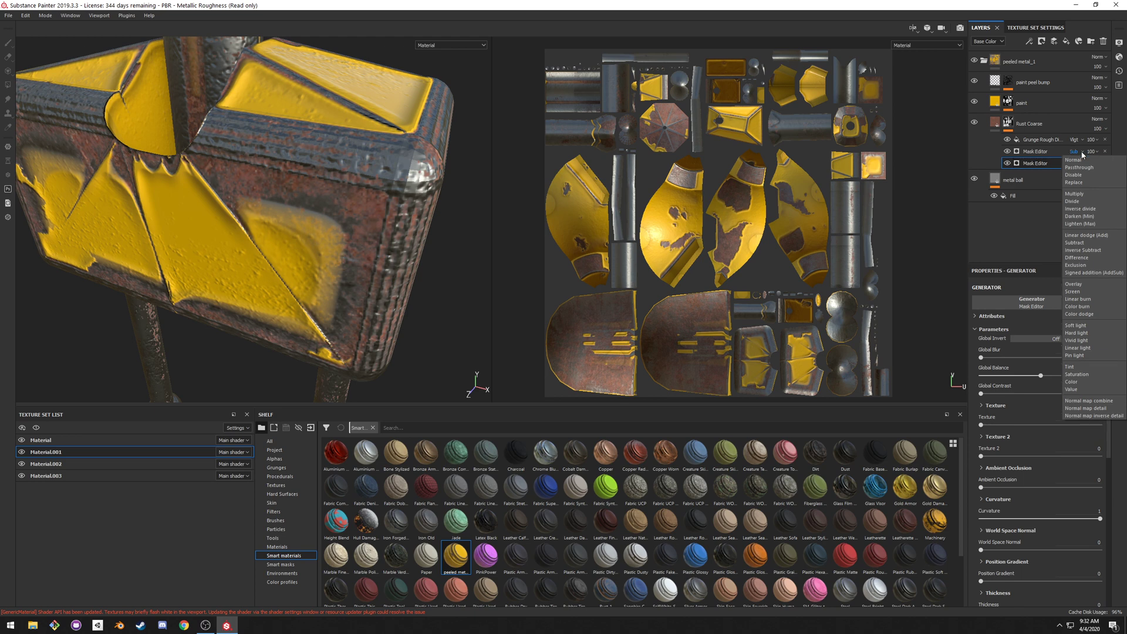
{"action": "left_click", "coordinate": [1085, 243]}
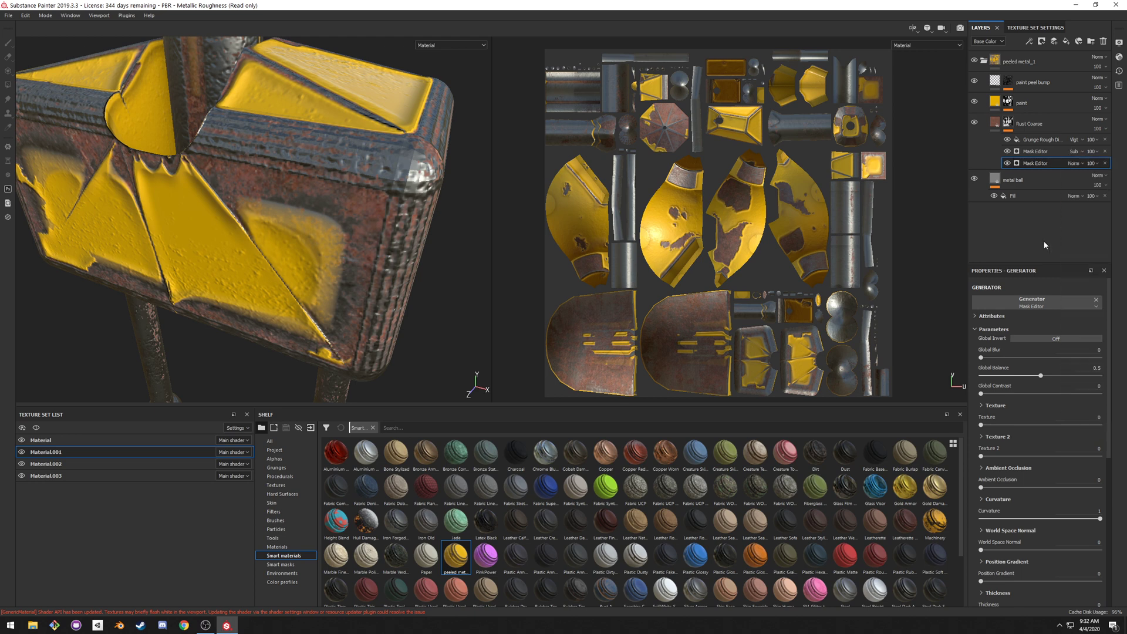
{"action": "left_click", "coordinate": [1095, 164]}
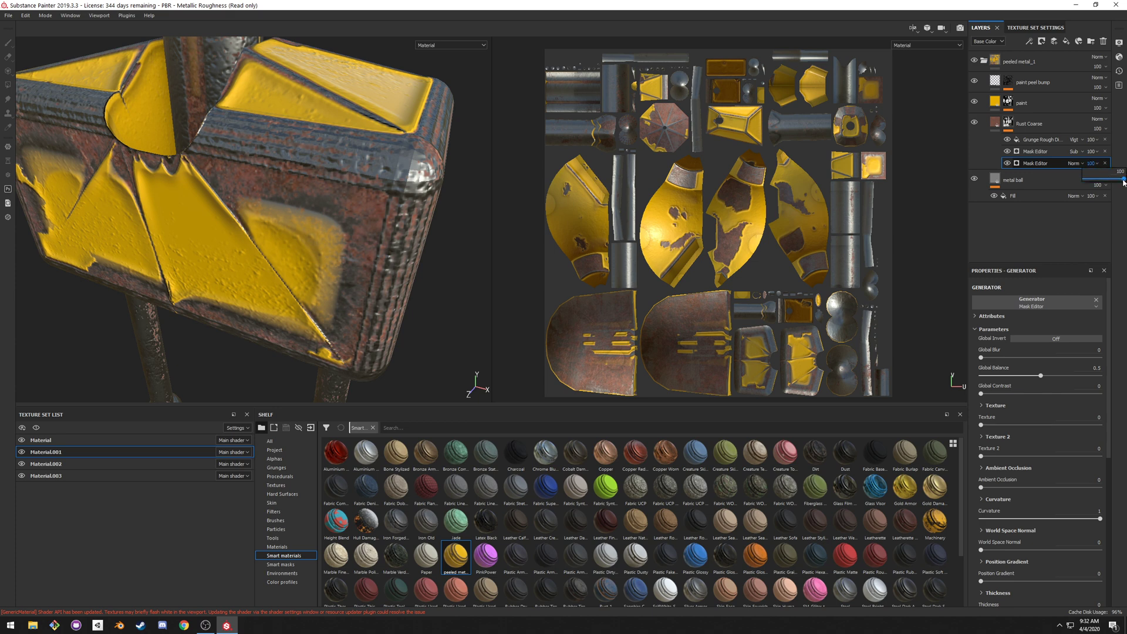
{"action": "left_click", "coordinate": [1098, 128]}
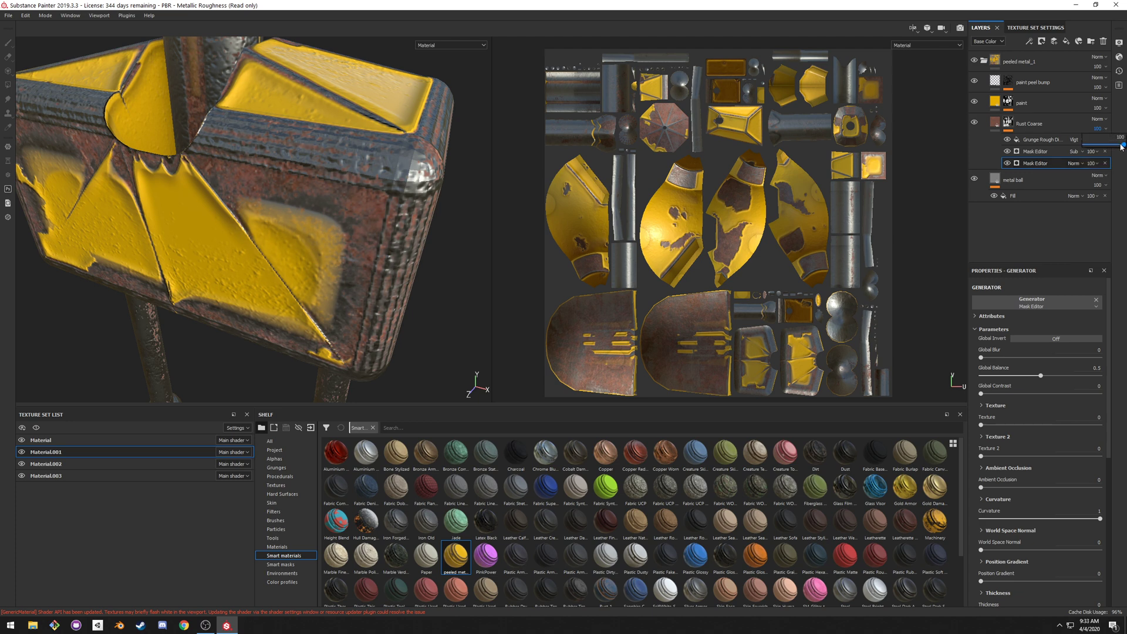
{"action": "mouse_move", "coordinate": [1122, 146]}
{"action": "left_mouse_down"}
{"action": "mouse_move", "coordinate": [1087, 146]}
{"action": "mouse_move", "coordinate": [1124, 148]}
{"action": "left_mouse_up"}
{"action": "left_click", "coordinate": [1092, 164]}
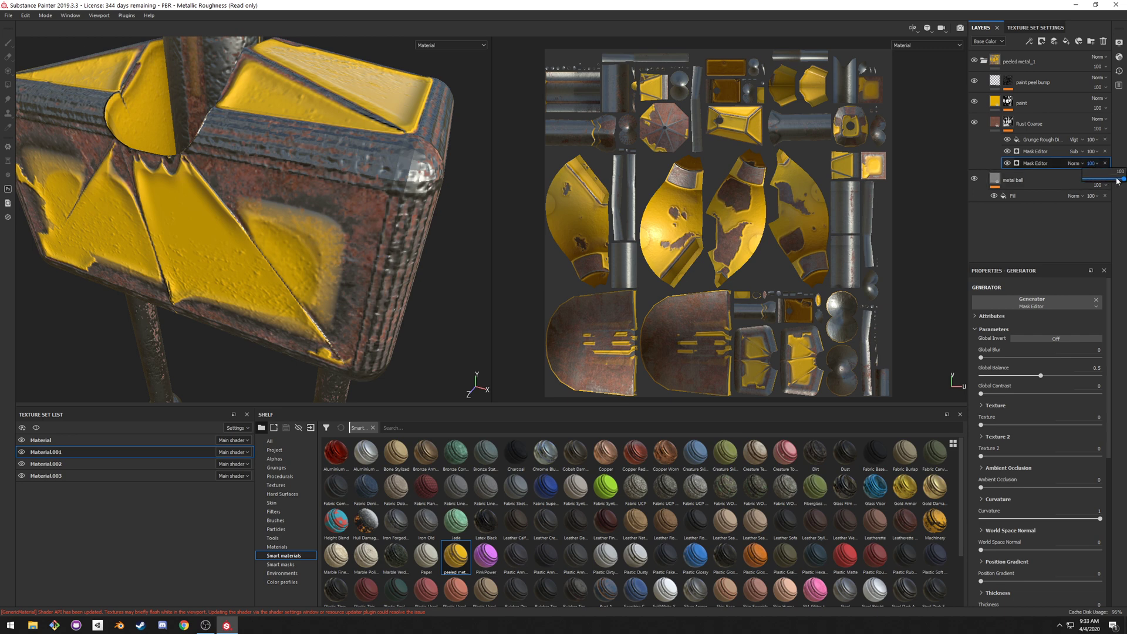
{"action": "mouse_move", "coordinate": [1117, 181]}
{"action": "left_mouse_down"}
{"action": "mouse_move", "coordinate": [1093, 182]}
{"action": "mouse_move", "coordinate": [1125, 185]}
{"action": "left_mouse_up"}
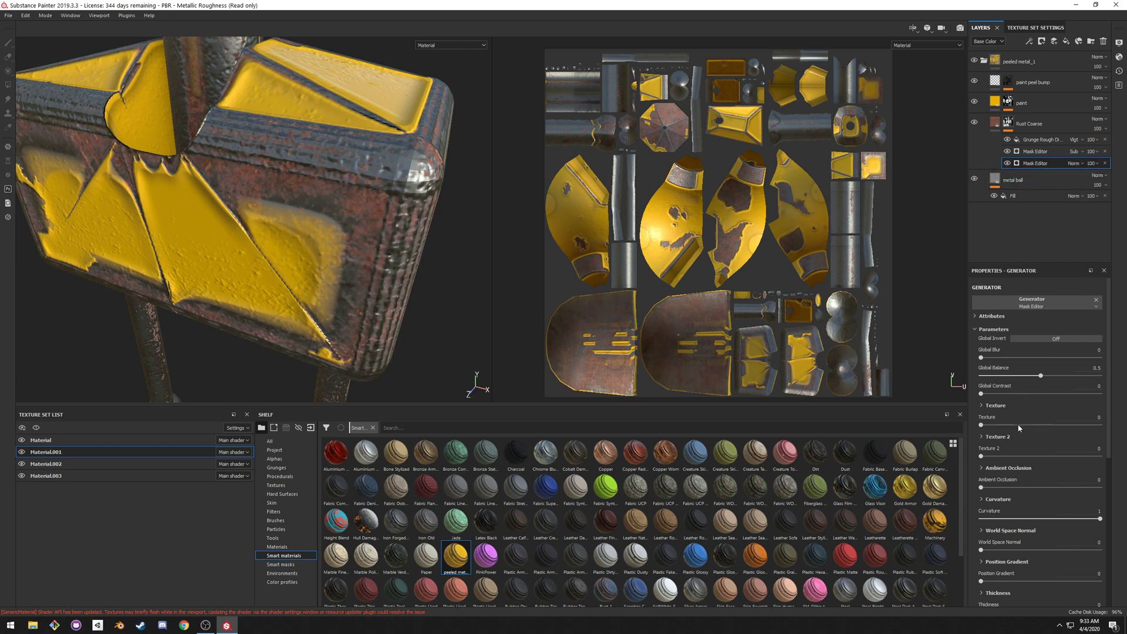
- Try different Texture, Texture 2, Curvature and World Space Normal strengths on the lowest Mask Editor
{"action": "left_click_drag", "start_coordinate": [1020, 428], "coordinate": [1099, 517]}
{"action": "left_click", "coordinate": [1027, 456]}
{"action": "left_click", "coordinate": [1017, 519]}
{"action": "left_click_drag", "start_coordinate": [1043, 551], "coordinate": [977, 582]}
- Review the image inputs and attributes of the Rust Coarse mask's subtracting Mask Editor
{"action": "left_click", "coordinate": [975, 330]}
{"action": "left_click", "coordinate": [1038, 149]}
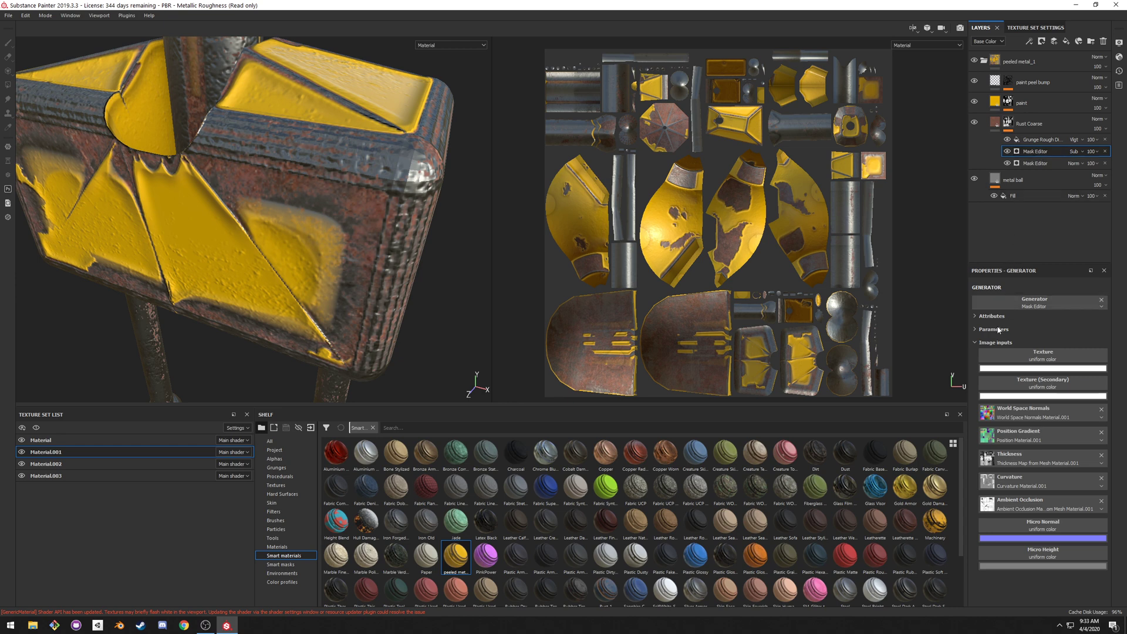
{"action": "left_click", "coordinate": [975, 316]}
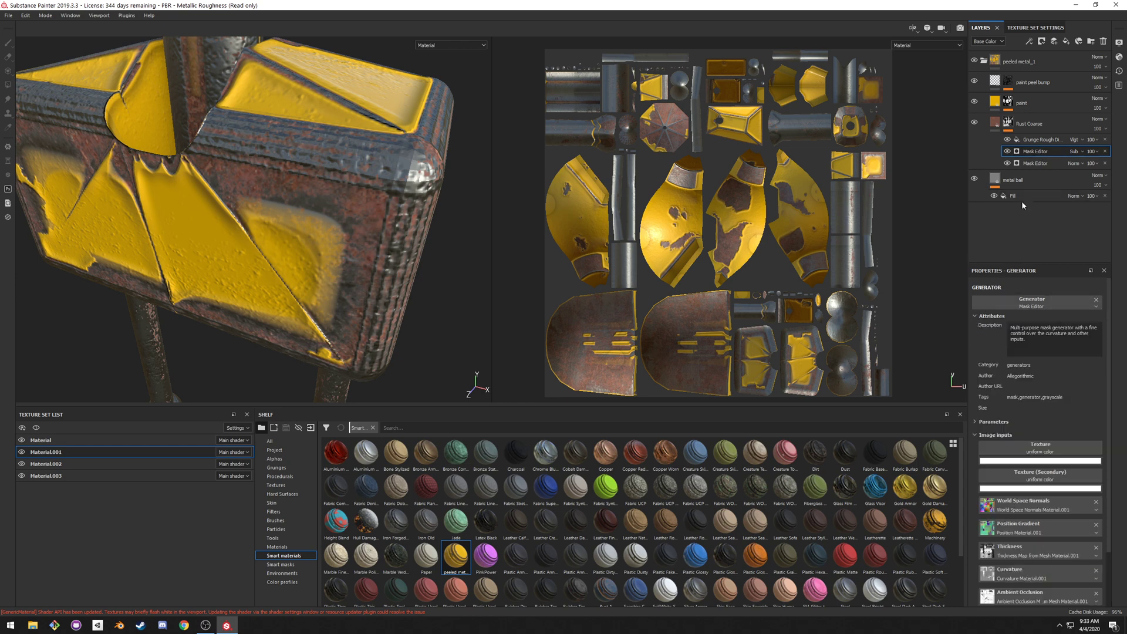
- Try other UV transformations on the Grunge Rough Dirty fill of the Rust Coarse mask and undo the changes
{"action": "left_click", "coordinate": [1033, 139]}
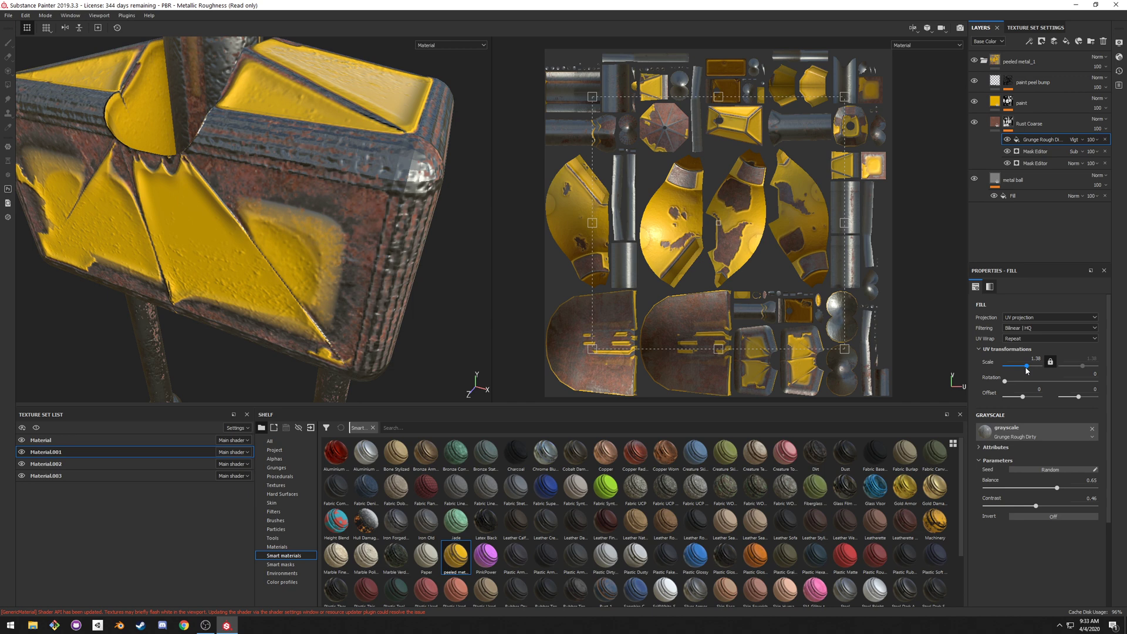
{"action": "left_click_drag", "start_coordinate": [1025, 369], "coordinate": [1022, 398]}
{"action": "key", "text": "ctrl+z"}
{"action": "key", "text": "ctrl+z"}
{"action": "key", "text": "ctrl+z"}
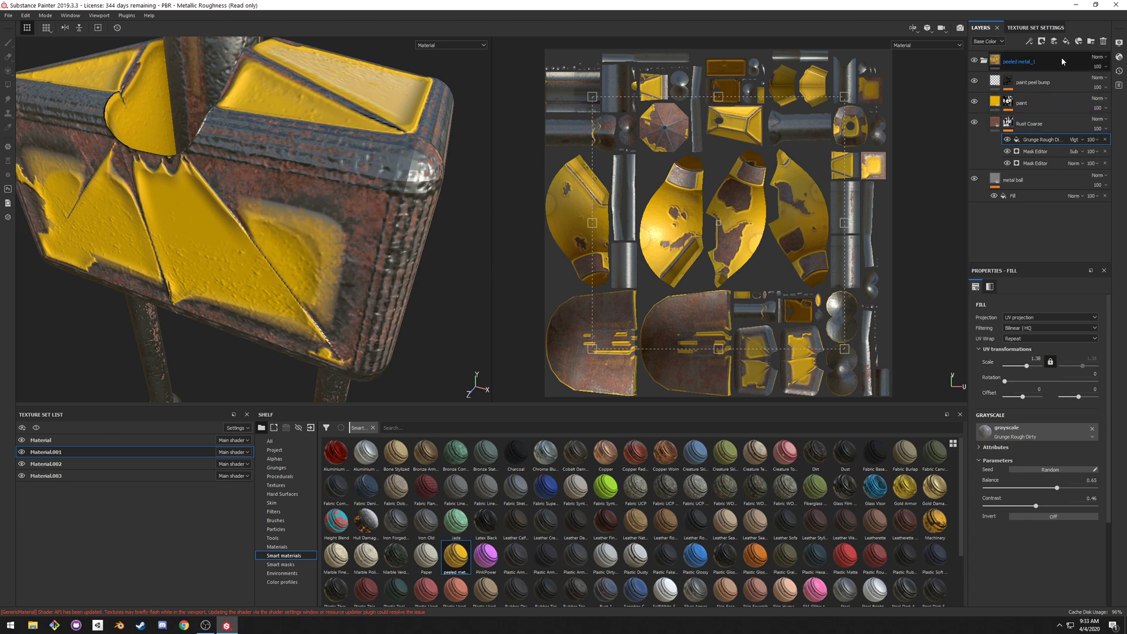
- Collapse the peeled metal folder, show the basic materials in the shelf and delete the folder
{"action": "left_click", "coordinate": [985, 61]}
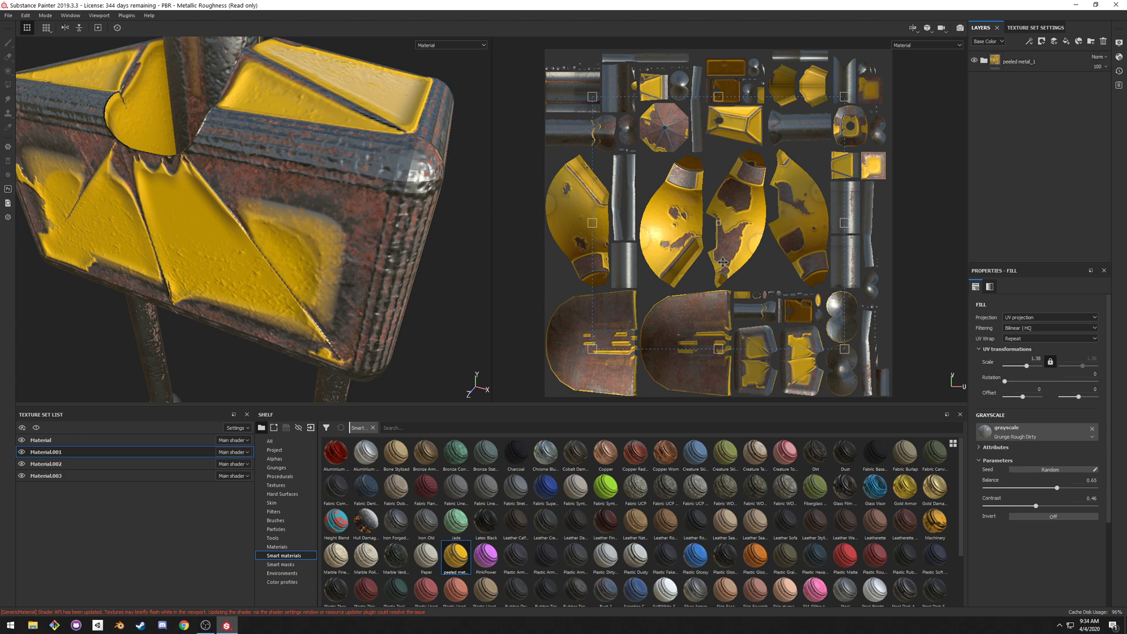
{"action": "left_click", "coordinate": [277, 547]}
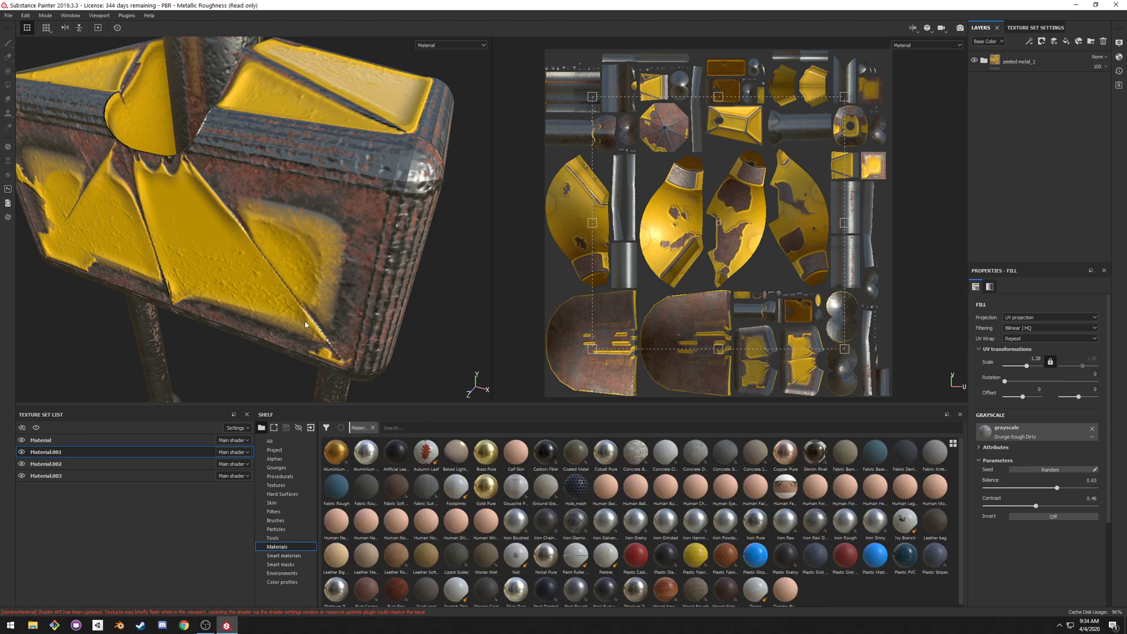
{"action": "left_click_drag", "start_coordinate": [288, 314], "coordinate": [349, 311], "text": "alt"}
{"action": "left_click", "coordinate": [1074, 62]}
{"action": "left_click", "coordinate": [1107, 42]}
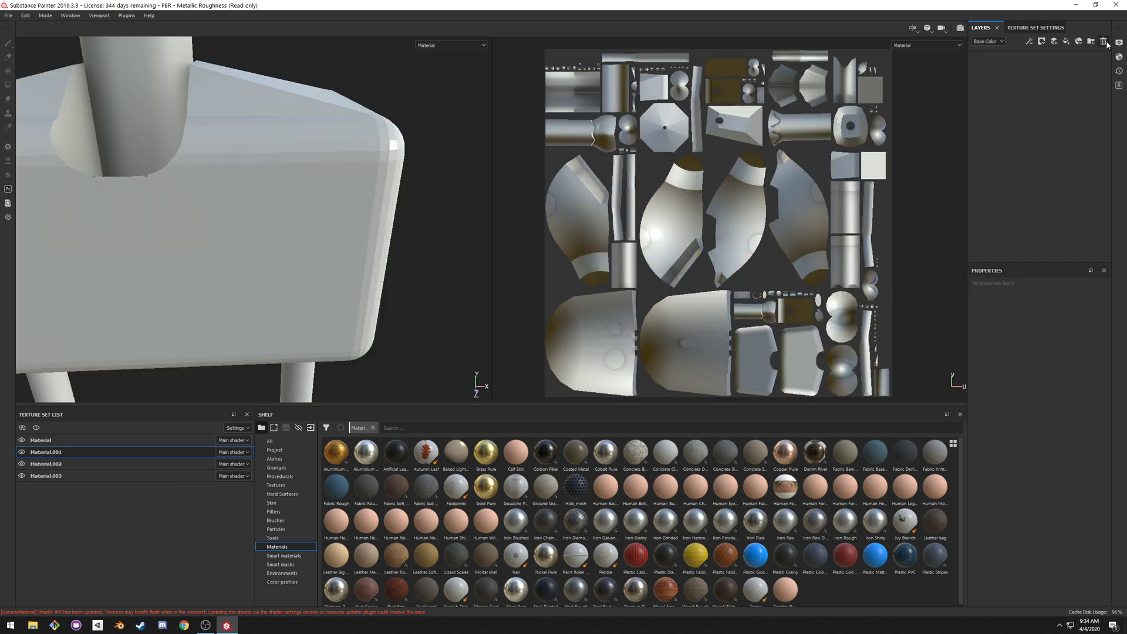
- Apply the Iron Galvanized material to the robot's body and check it on the sphere, neck and lower box
{"action": "middle_click_drag", "start_coordinate": [400, 233], "coordinate": [536, 188], "text": "alt"}
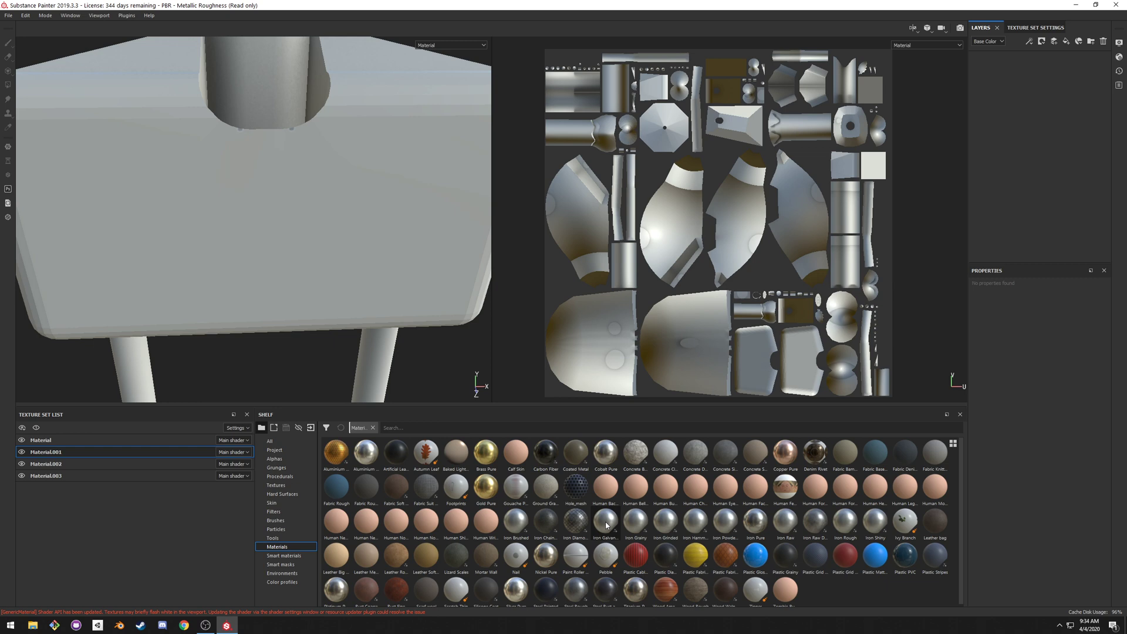
{"action": "left_click_drag", "start_coordinate": [607, 524], "coordinate": [305, 235]}
{"action": "left_click_drag", "start_coordinate": [395, 277], "coordinate": [365, 244], "text": "alt"}
{"action": "scroll", "coordinate": [365, 245], "scroll_direction": "down", "scroll_amount": 4}
{"action": "middle_click_drag", "start_coordinate": [365, 244], "coordinate": [363, 294], "text": "alt"}
{"action": "left_click_drag", "start_coordinate": [345, 176], "coordinate": [368, 201], "text": "alt"}
{"action": "middle_click_drag", "start_coordinate": [368, 201], "coordinate": [378, 262], "text": "alt"}
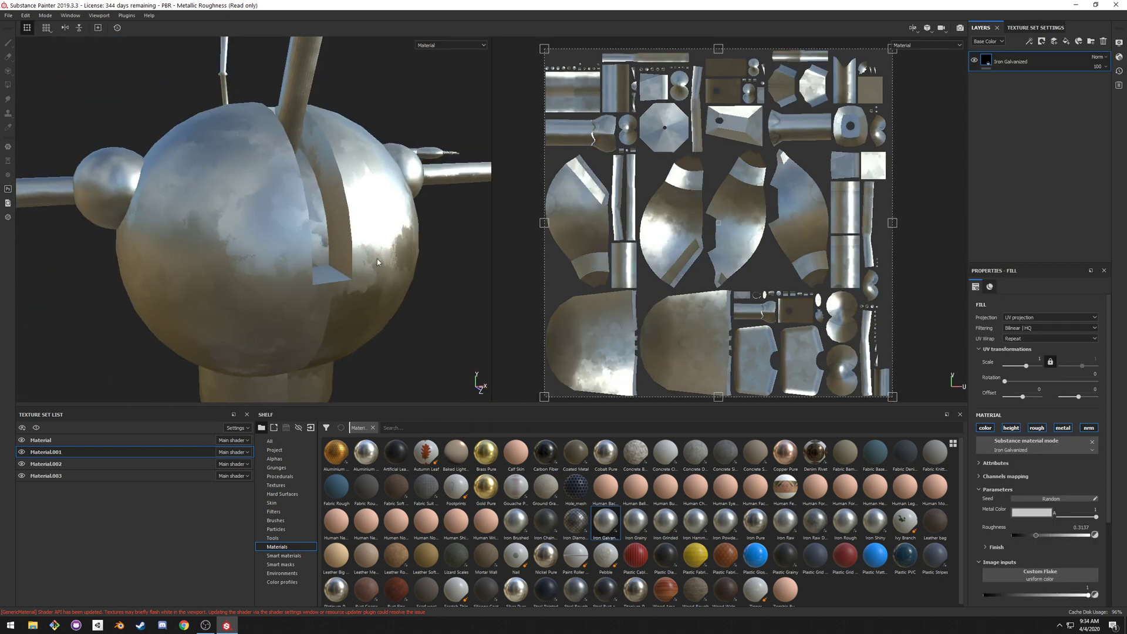
{"action": "left_click_drag", "start_coordinate": [377, 263], "coordinate": [423, 373], "text": "alt"}
{"action": "middle_click_drag", "start_coordinate": [423, 372], "coordinate": [368, 276], "text": "alt"}
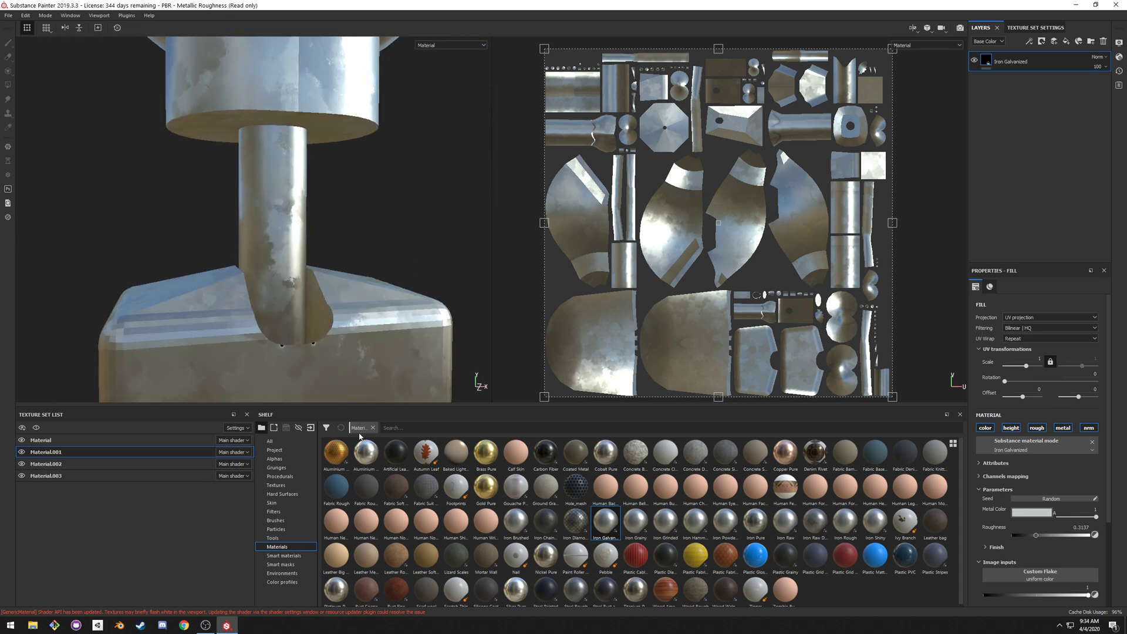
- Apply the Edge Dirty smart mask to the Iron Galvanized layer and check the lower box, then open its Mask Editor settings
{"action": "left_click", "coordinate": [288, 565]}
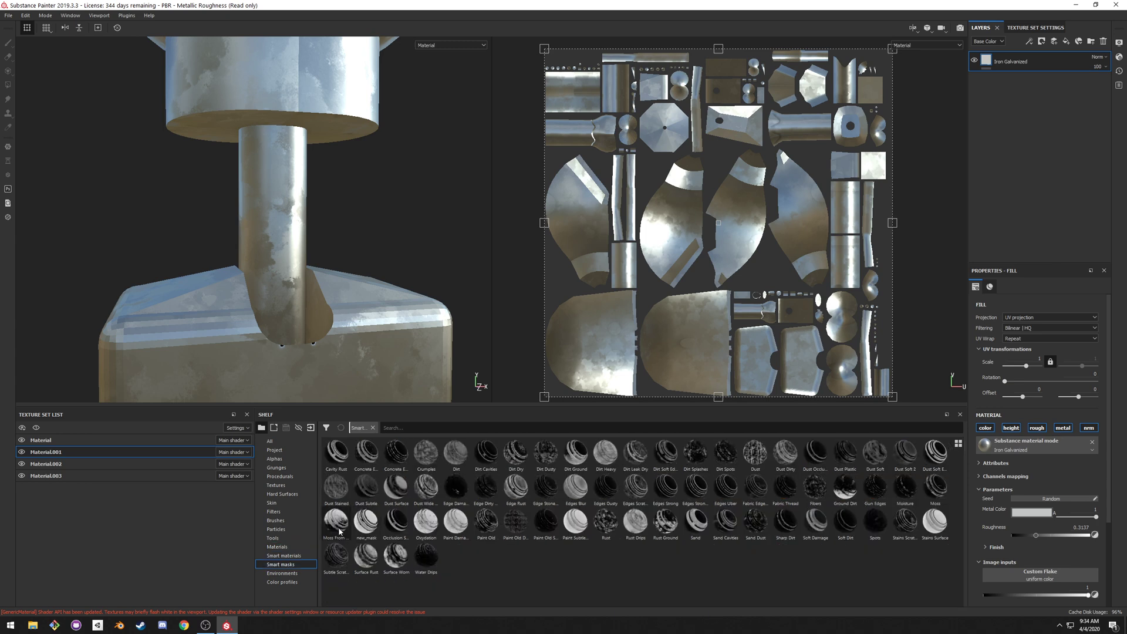
{"action": "left_click_drag", "start_coordinate": [376, 370], "coordinate": [321, 352], "text": "alt"}
{"action": "middle_click_drag", "start_coordinate": [321, 351], "coordinate": [313, 292], "text": "alt"}
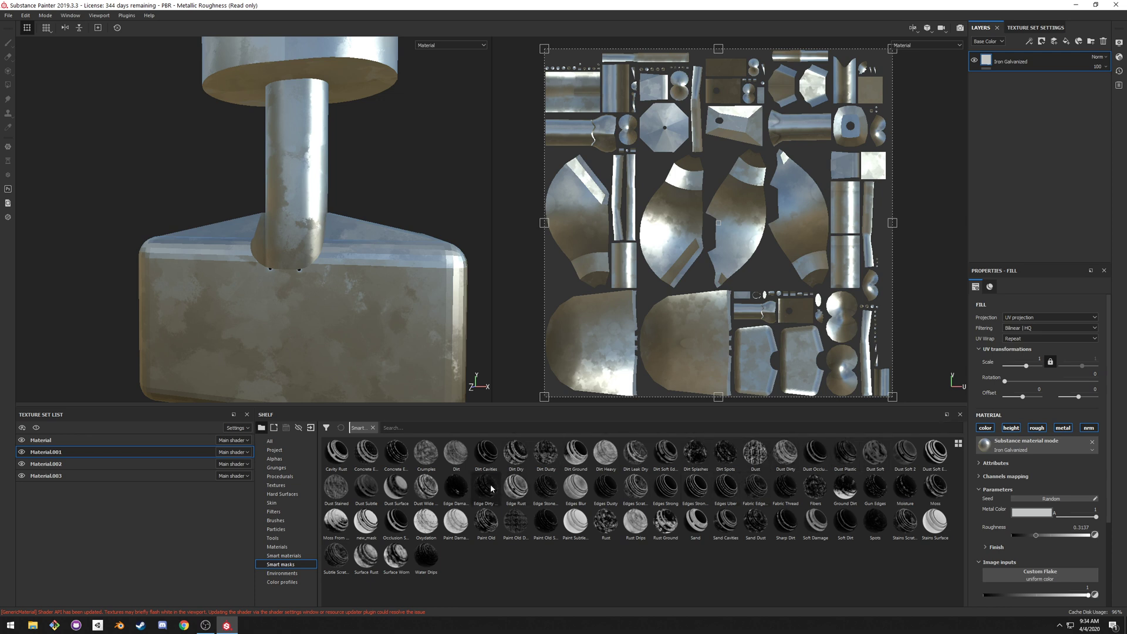
{"action": "left_click_drag", "start_coordinate": [492, 487], "coordinate": [998, 62]}
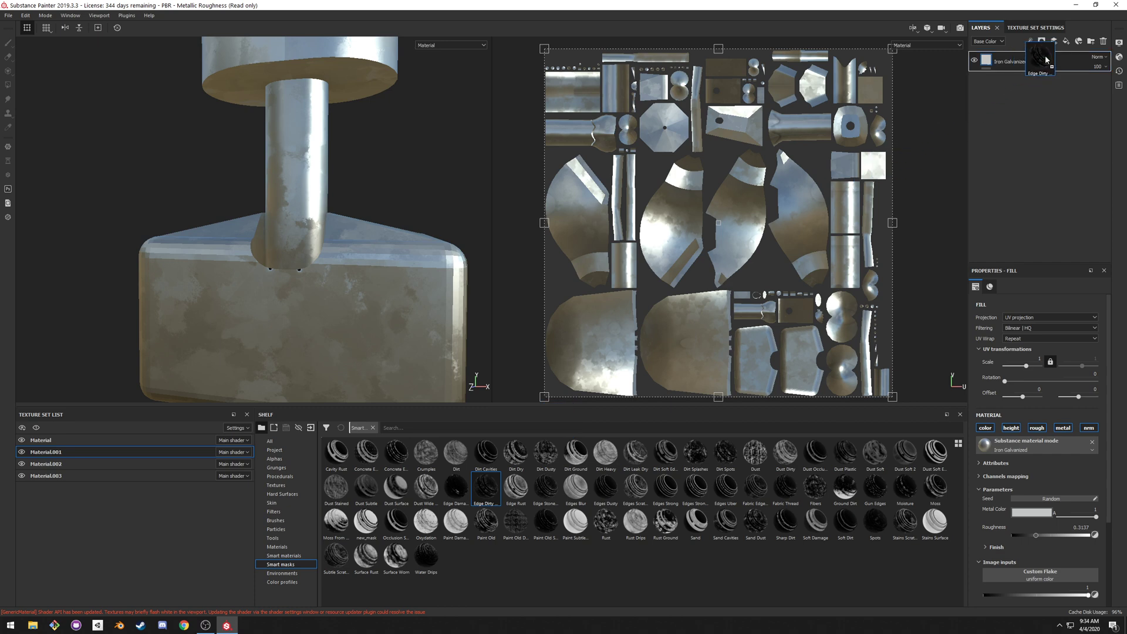
{"action": "left_click_drag", "start_coordinate": [357, 272], "coordinate": [400, 265], "text": "alt"}
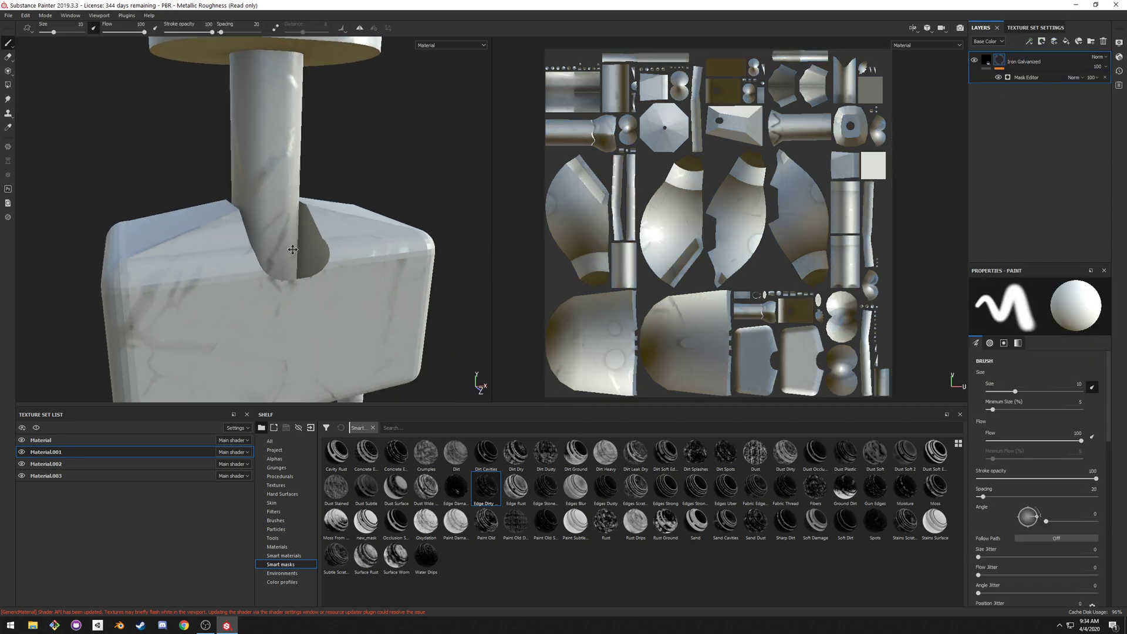
{"action": "left_click_drag", "start_coordinate": [294, 261], "coordinate": [264, 279], "text": "alt"}
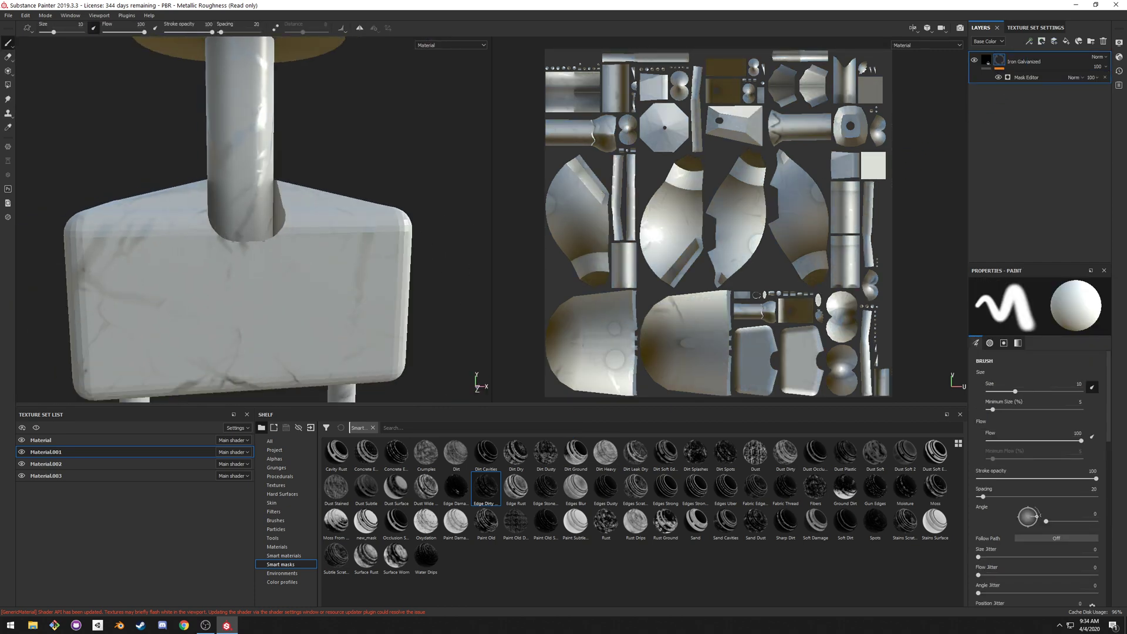
{"action": "left_click_drag", "start_coordinate": [385, 253], "coordinate": [339, 264], "text": "alt"}
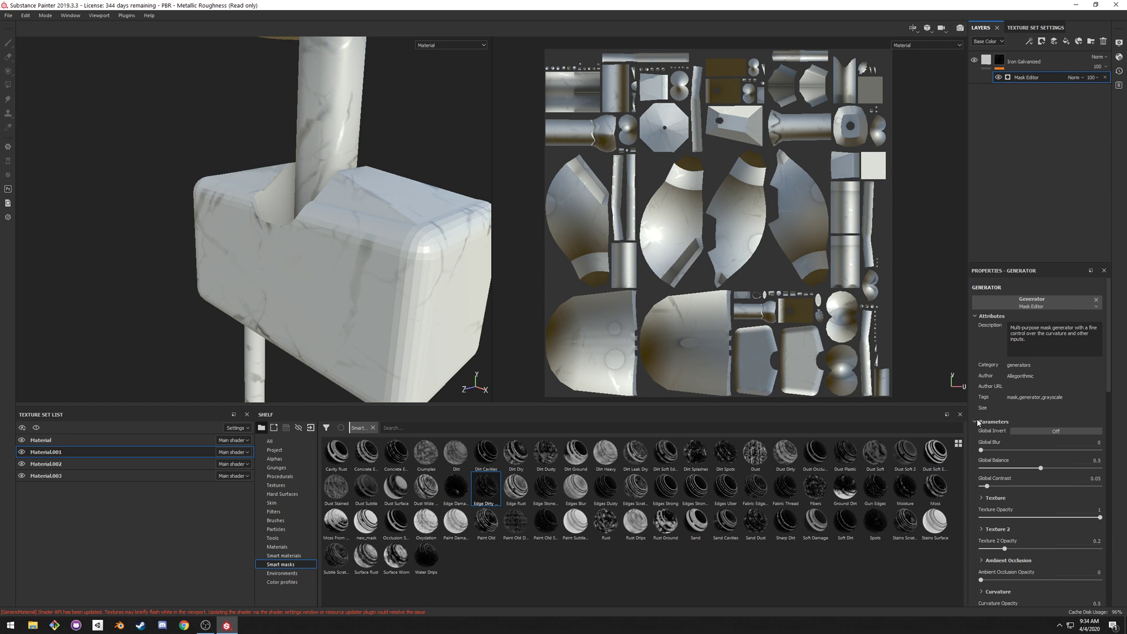
- Set the Mask Editor's Global Balance to 0.68 and Global Contrast to 0.42, and check the result on the body
{"action": "left_click_drag", "start_coordinate": [981, 450], "coordinate": [1061, 467]}
{"action": "left_click_drag", "start_coordinate": [988, 486], "coordinate": [1031, 487]}
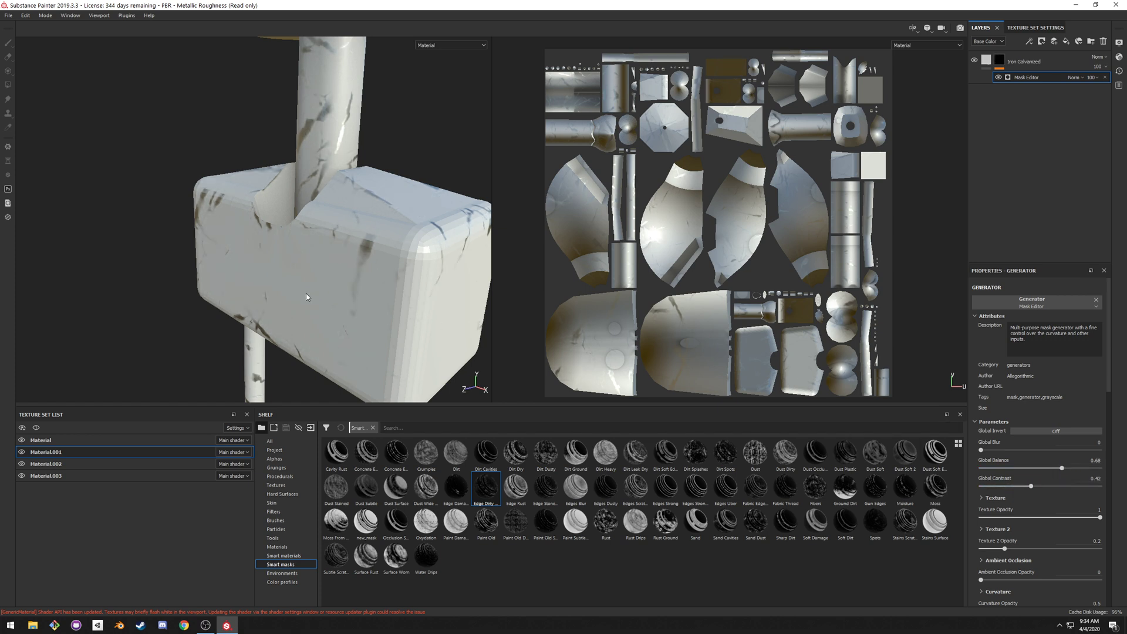
{"action": "left_click_drag", "start_coordinate": [306, 297], "coordinate": [298, 209], "text": "alt"}
{"action": "scroll", "coordinate": [305, 176], "scroll_direction": "down", "scroll_amount": 2}
{"action": "middle_click_drag", "start_coordinate": [311, 113], "coordinate": [315, 270], "text": "alt"}
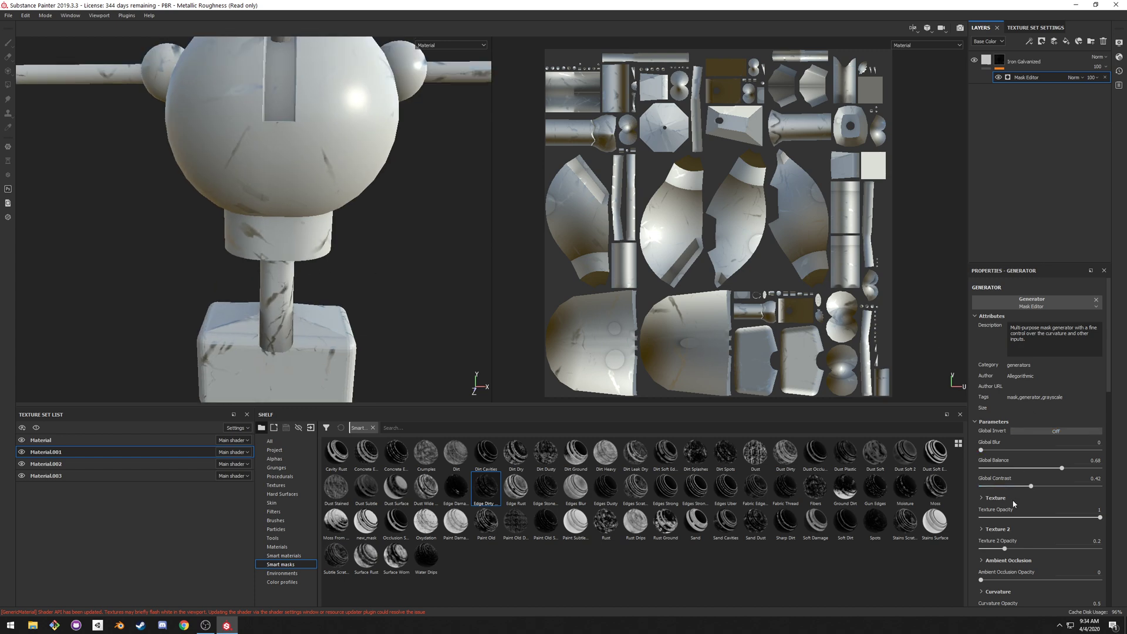
- Set the Mask Editor's Texture Opacity to 0 and inspect the mask on the sphere and the lower box's edges
{"action": "left_click_drag", "start_coordinate": [1014, 517], "coordinate": [971, 515]}
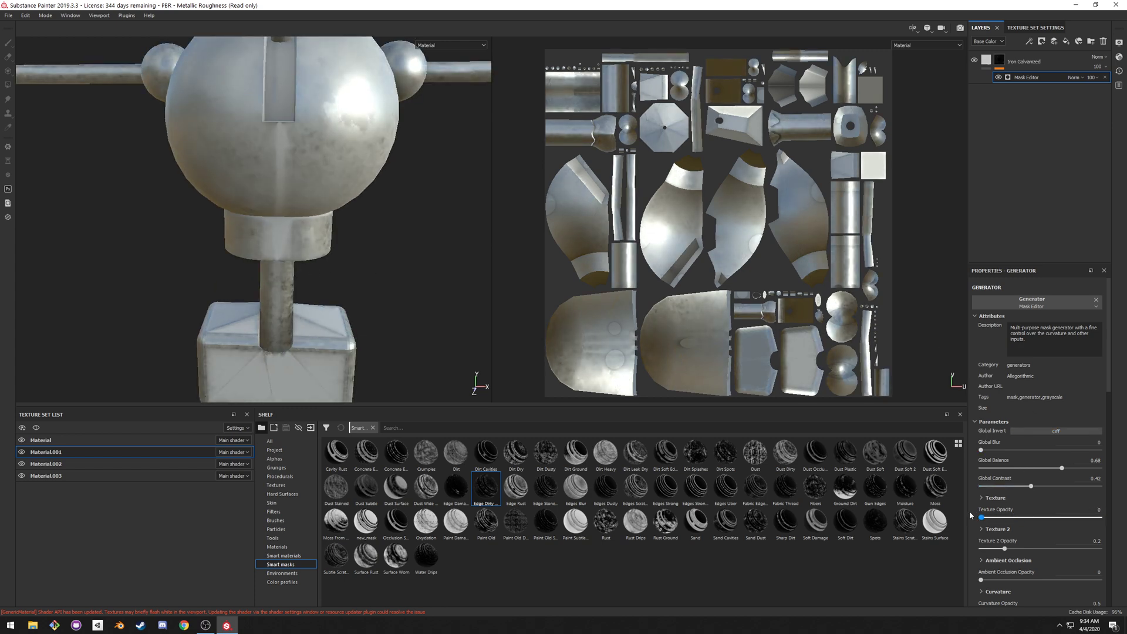
{"action": "left_click_drag", "start_coordinate": [315, 282], "coordinate": [287, 317], "text": "alt"}
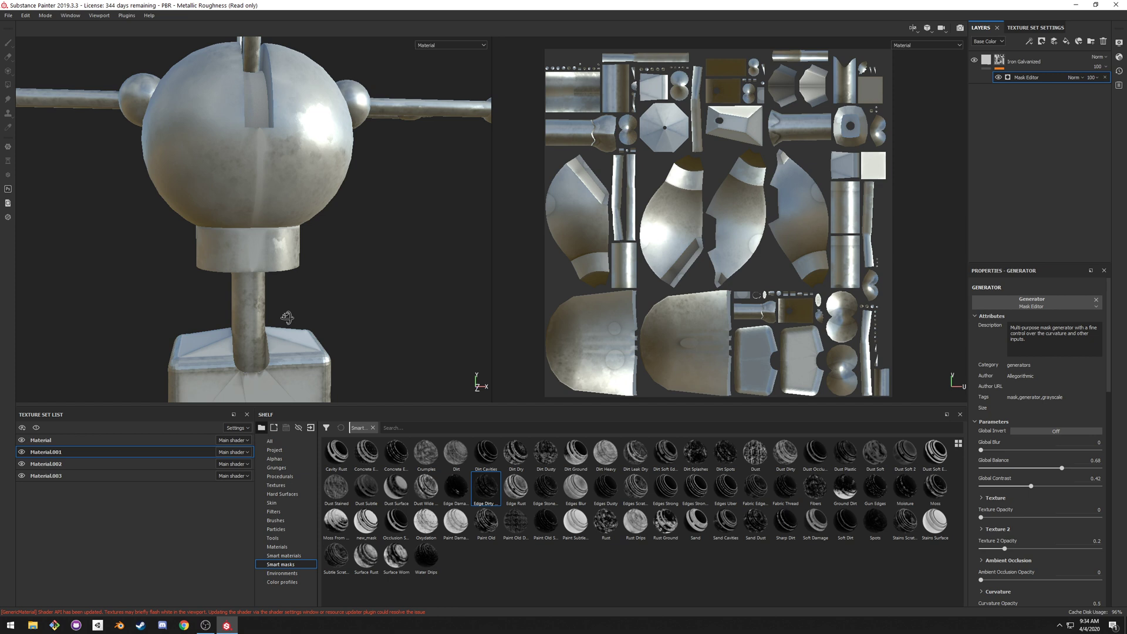
{"action": "middle_click_drag", "start_coordinate": [287, 317], "coordinate": [322, 221], "text": "alt"}
{"action": "scroll", "coordinate": [321, 235], "scroll_direction": "up", "scroll_amount": 3}
{"action": "left_click_drag", "start_coordinate": [317, 262], "coordinate": [202, 347], "text": "alt"}
{"action": "middle_click_drag", "start_coordinate": [320, 311], "coordinate": [234, 215], "text": "alt"}
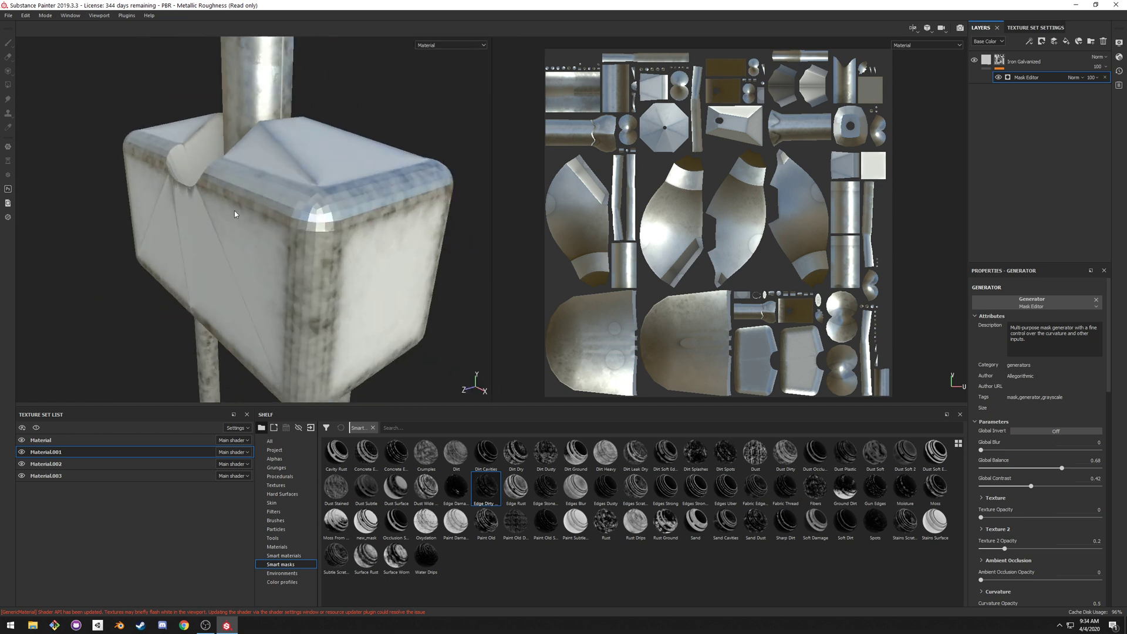
{"action": "left_click_drag", "start_coordinate": [234, 215], "coordinate": [336, 252], "text": "alt"}
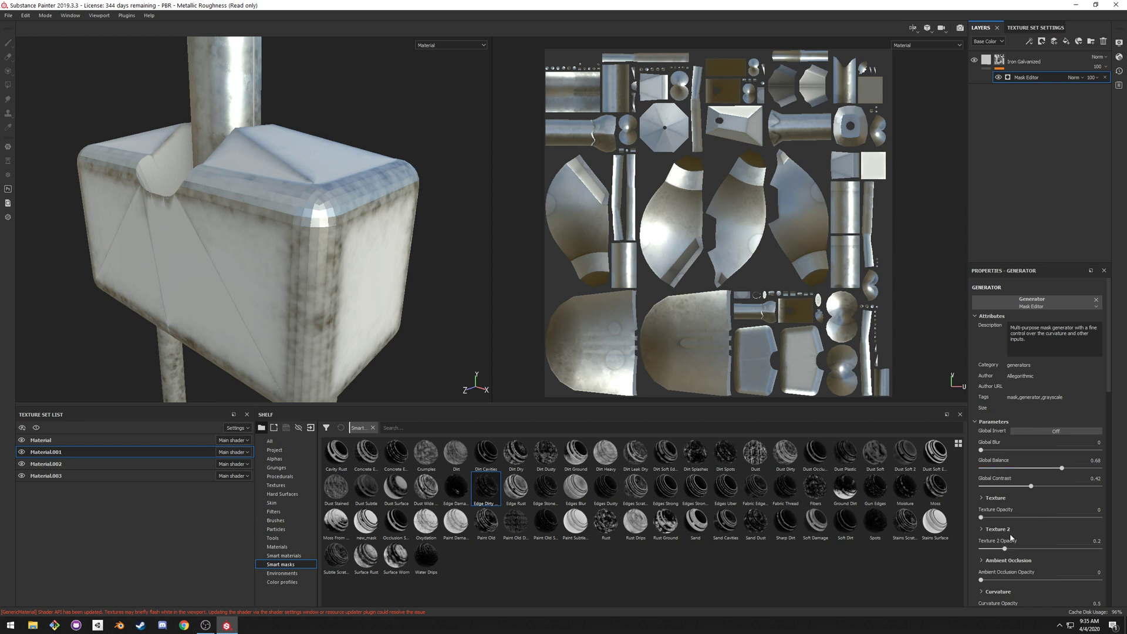
- Set the Mask Editor's Texture 2 Opacity and Ambient Occlusion Opacity both to 0.28
{"action": "left_click_drag", "start_coordinate": [1004, 548], "coordinate": [1014, 536]}
{"action": "mouse_move", "coordinate": [995, 579]}
{"action": "left_mouse_down"}
{"action": "mouse_move", "coordinate": [1041, 574]}
{"action": "mouse_move", "coordinate": [1006, 573]}
{"action": "left_mouse_up"}
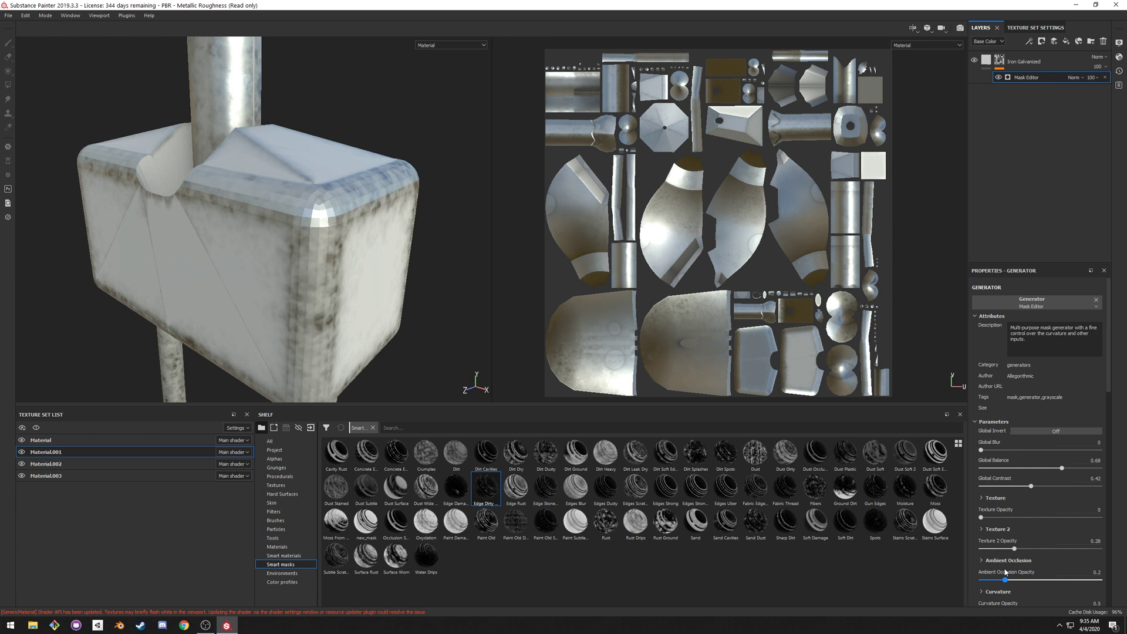
{"action": "left_click_drag", "start_coordinate": [1017, 572], "coordinate": [1014, 573]}
- Search the smart masks for "edge" and delete the Iron Galvanized layer
{"action": "left_click", "coordinate": [634, 427]}
{"action": "type", "text": "edge"}
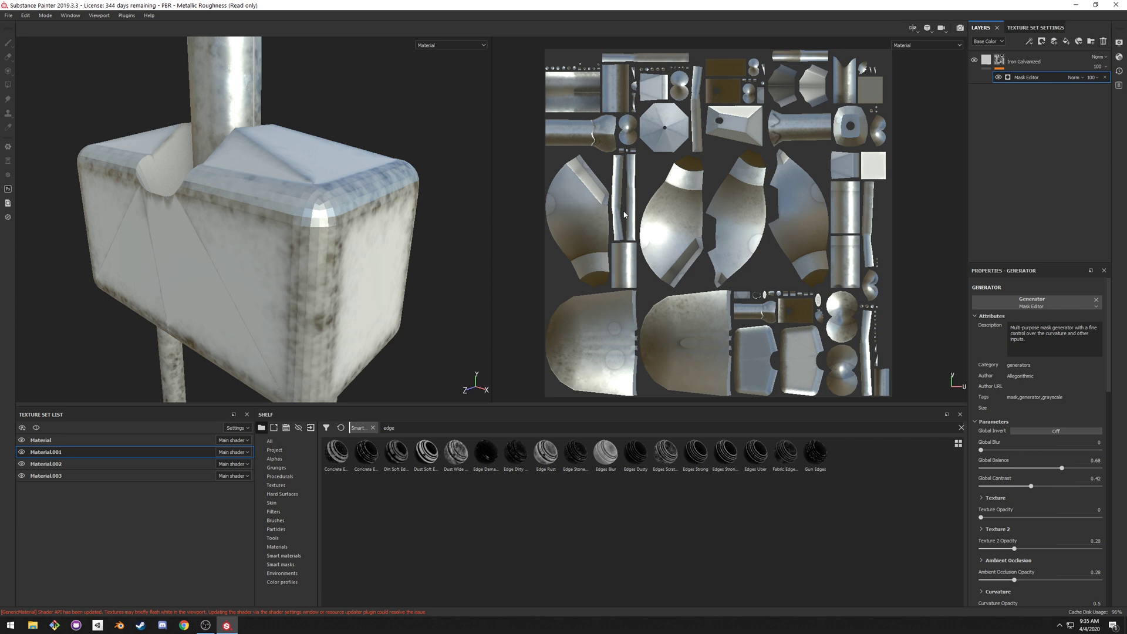
{"action": "left_click", "coordinate": [1055, 61]}
{"action": "left_click", "coordinate": [1103, 42]}
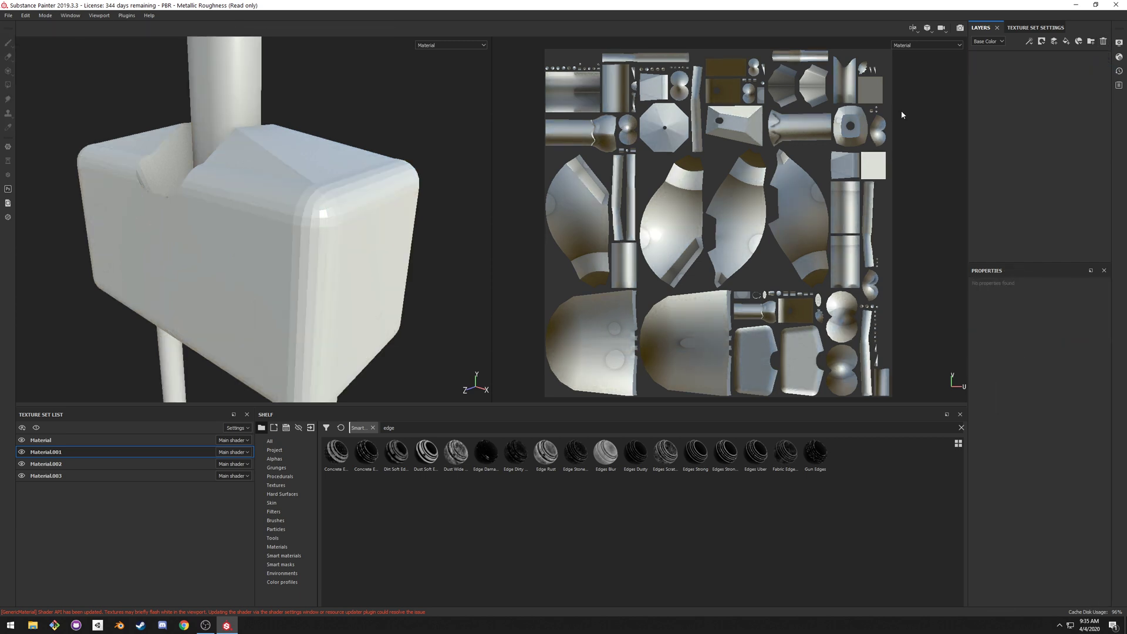
- Apply the Fabric Flannel Tartan smart material to the robot's body and check it on the sphere, neck and lower box
{"action": "left_click_drag", "start_coordinate": [262, 260], "coordinate": [284, 252], "text": "alt"}
{"action": "scroll", "coordinate": [285, 253], "scroll_direction": "down", "scroll_amount": 5}
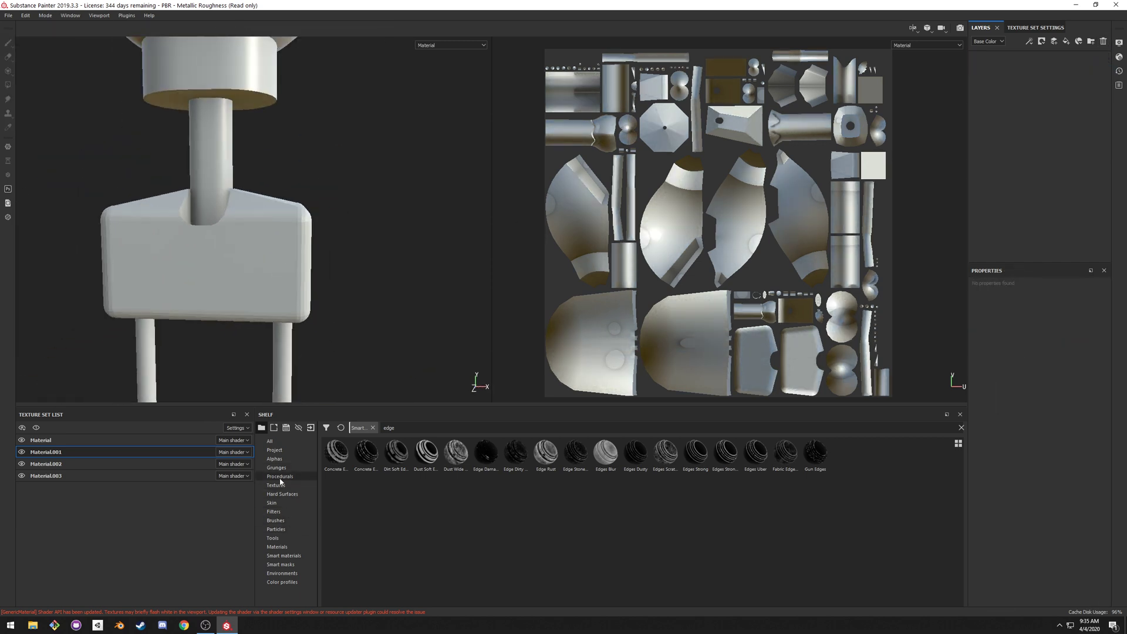
{"action": "left_click", "coordinate": [281, 547]}
{"action": "left_click", "coordinate": [284, 555]}
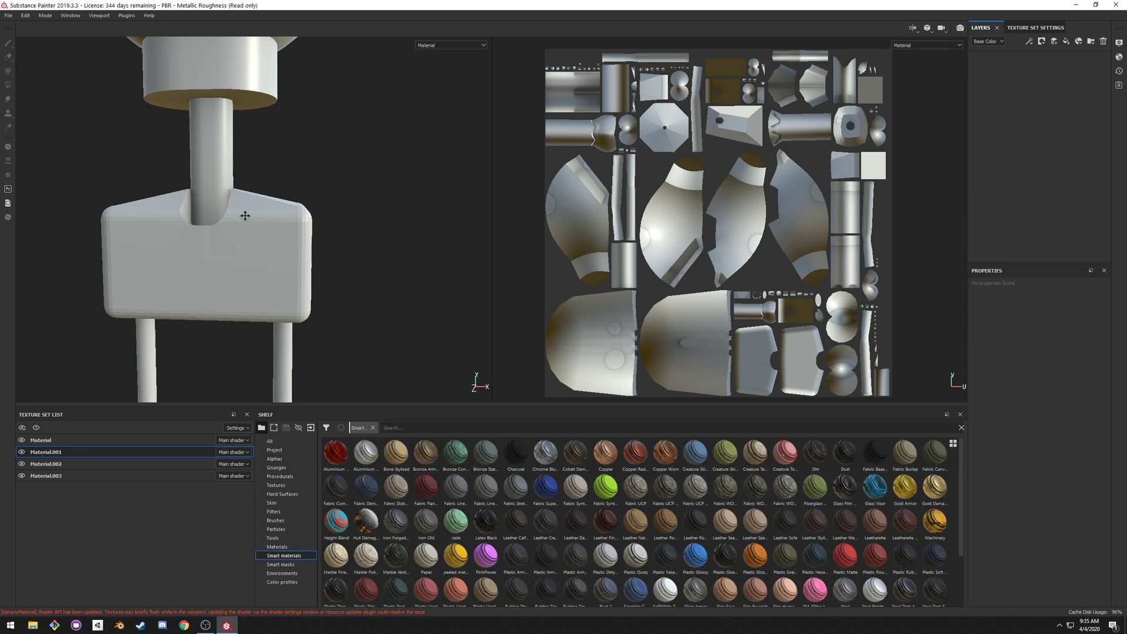
{"action": "middle_click_drag", "start_coordinate": [239, 219], "coordinate": [297, 251], "text": "alt"}
{"action": "left_click_drag", "start_coordinate": [427, 486], "coordinate": [293, 282]}
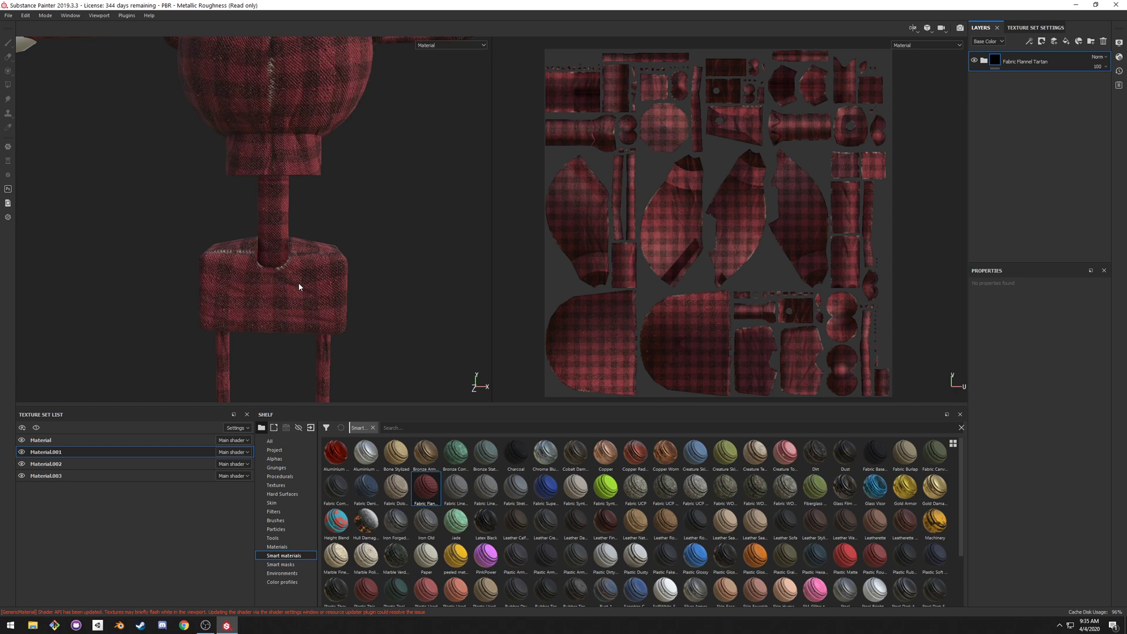
{"action": "scroll", "coordinate": [298, 283], "scroll_direction": "down", "scroll_amount": 3}
{"action": "middle_click_drag", "start_coordinate": [329, 225], "coordinate": [311, 281], "text": "alt"}
{"action": "scroll", "coordinate": [311, 281], "scroll_direction": "up", "scroll_amount": 5}
{"action": "middle_click_drag", "start_coordinate": [271, 326], "coordinate": [236, 279], "text": "alt"}
{"action": "left_click_drag", "start_coordinate": [237, 279], "coordinate": [317, 283], "text": "alt"}
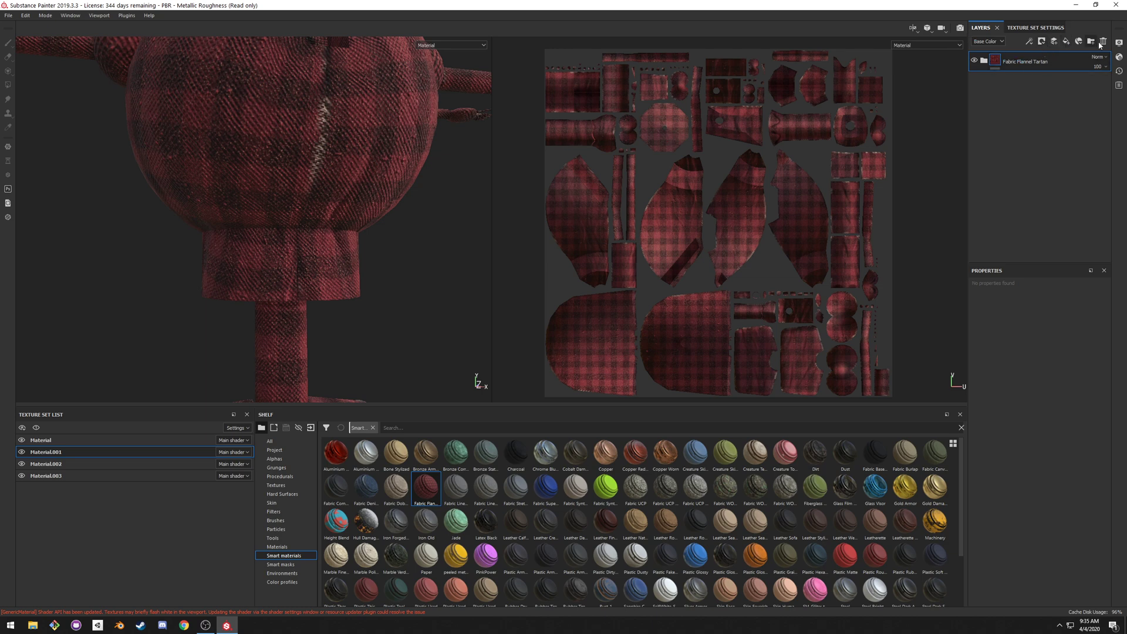
- Add the PinkPower smart material above the Fabric Flannel Tartan folder, collapse its folder and give it a black mask
{"action": "left_click_drag", "start_coordinate": [486, 556], "coordinate": [283, 276]}
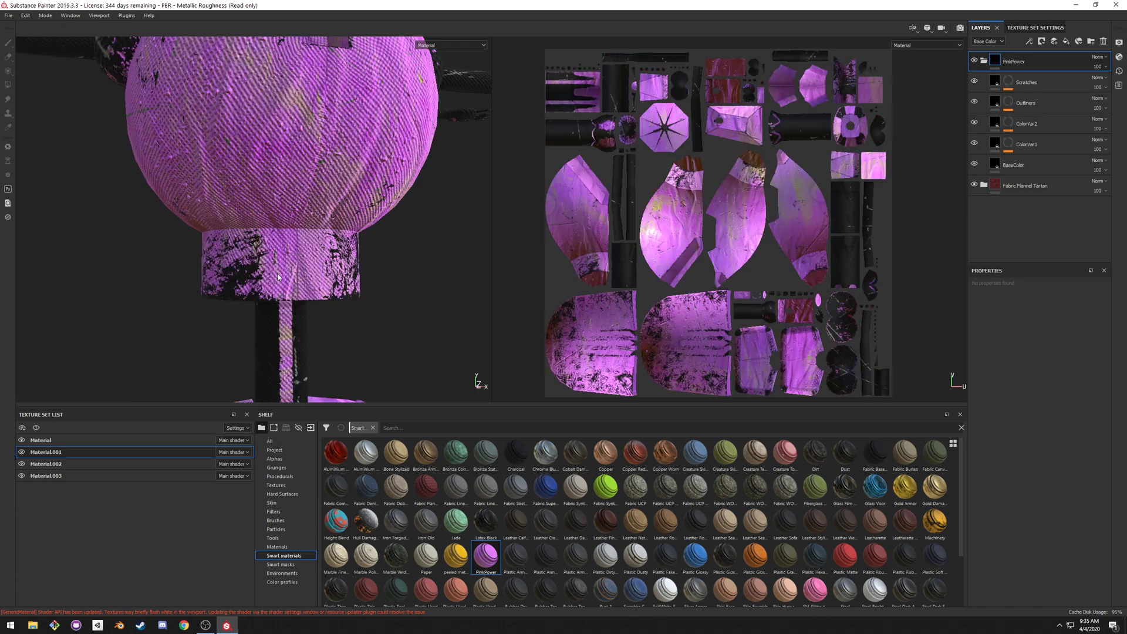
{"action": "left_click", "coordinate": [984, 60]}
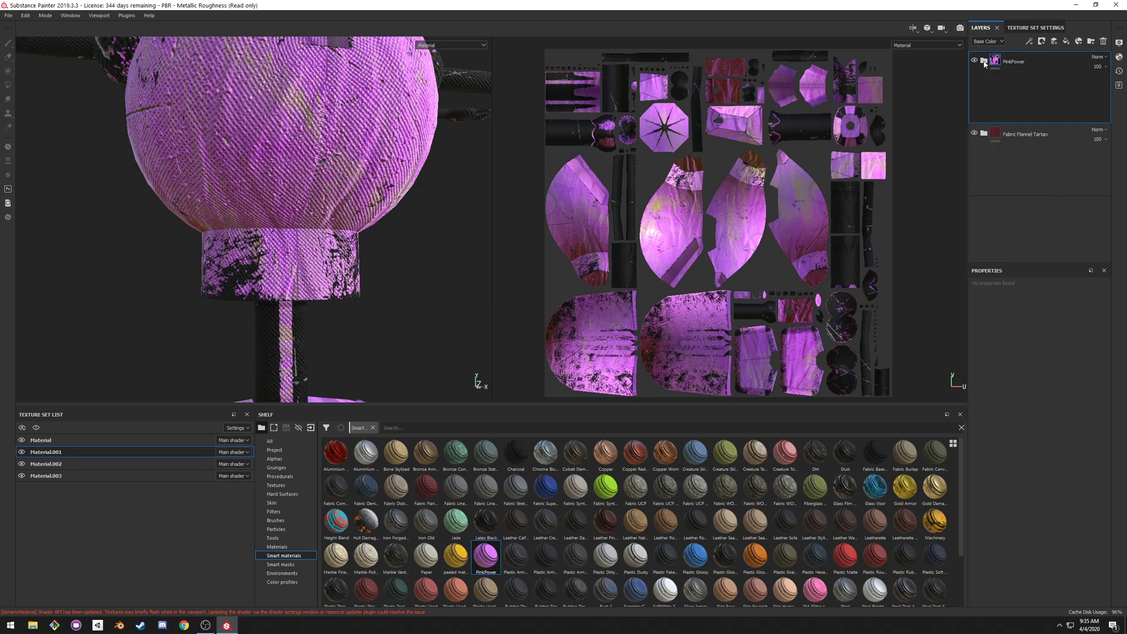
{"action": "left_click", "coordinate": [1043, 41]}
{"action": "left_click", "coordinate": [1063, 58]}
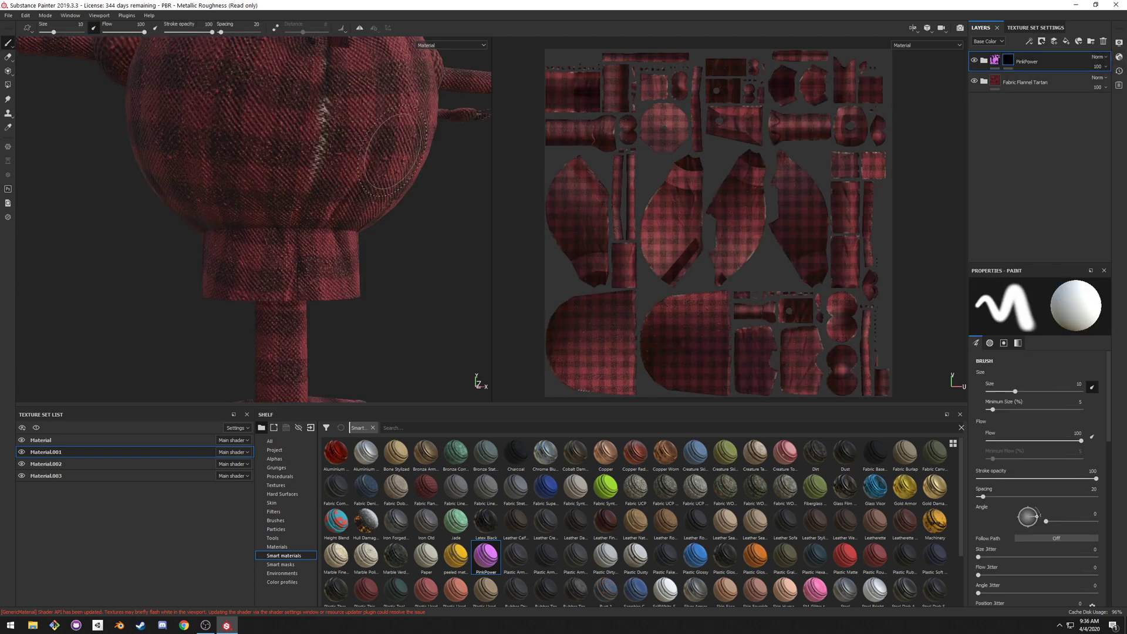
- Reveal PinkPower on the collar below the sphere with a Polygon Fill of its quads and check it in the 3D and UV views
{"action": "left_click_drag", "start_coordinate": [393, 152], "coordinate": [381, 163], "text": "alt"}
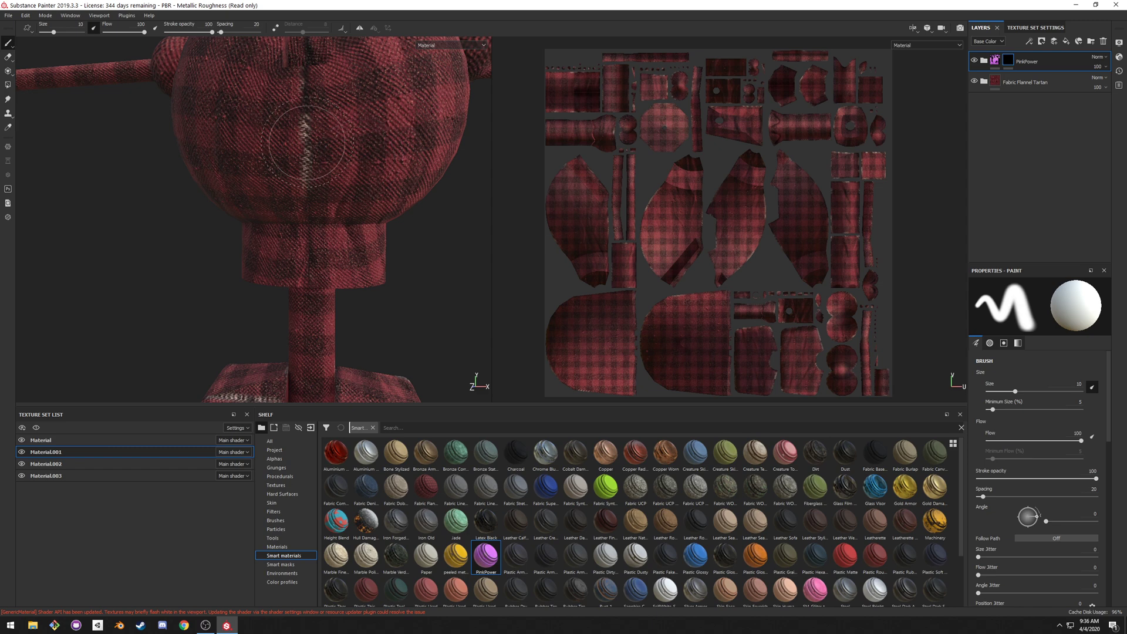
{"action": "left_click", "coordinate": [8, 87]}
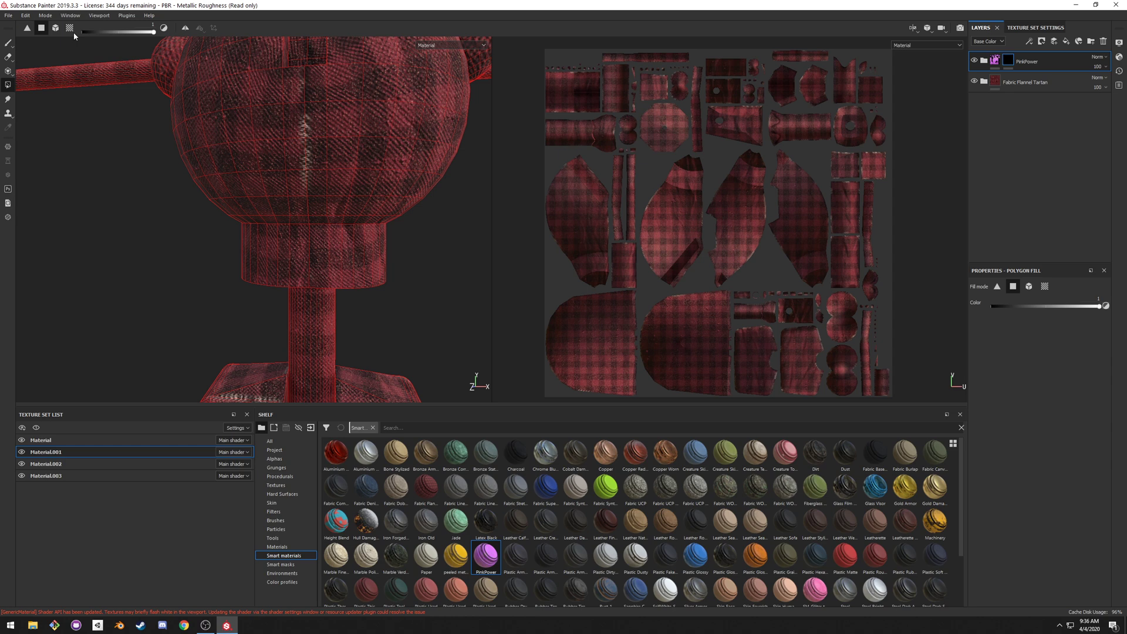
{"action": "left_click_drag", "start_coordinate": [360, 225], "coordinate": [386, 224], "text": "alt"}
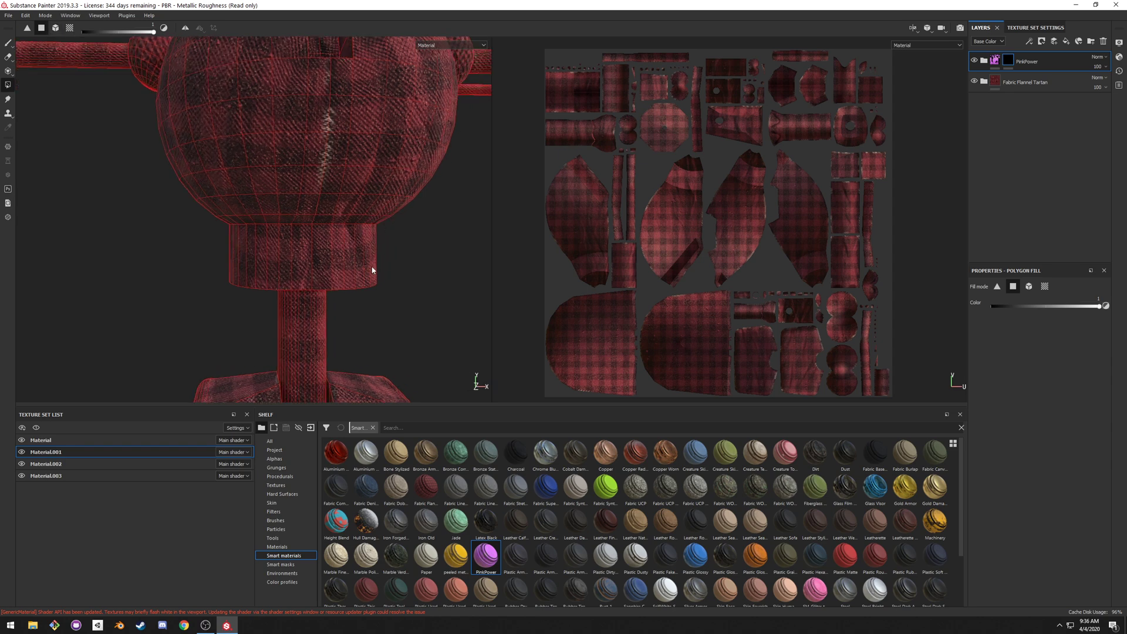
{"action": "scroll", "coordinate": [371, 270], "scroll_direction": "up", "scroll_amount": 3}
{"action": "middle_click_drag", "start_coordinate": [320, 258], "coordinate": [343, 244], "text": "alt"}
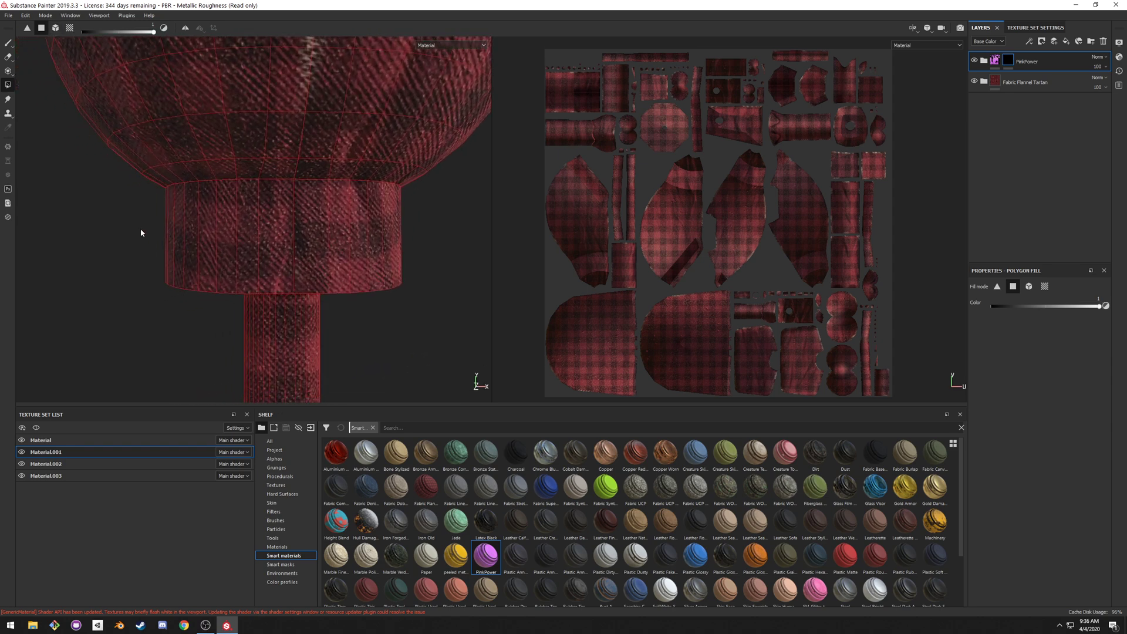
{"action": "mouse_move", "coordinate": [141, 233]}
{"action": "left_mouse_down"}
{"action": "mouse_move", "coordinate": [411, 246]}
{"action": "mouse_move", "coordinate": [552, 195]}
{"action": "left_mouse_up"}
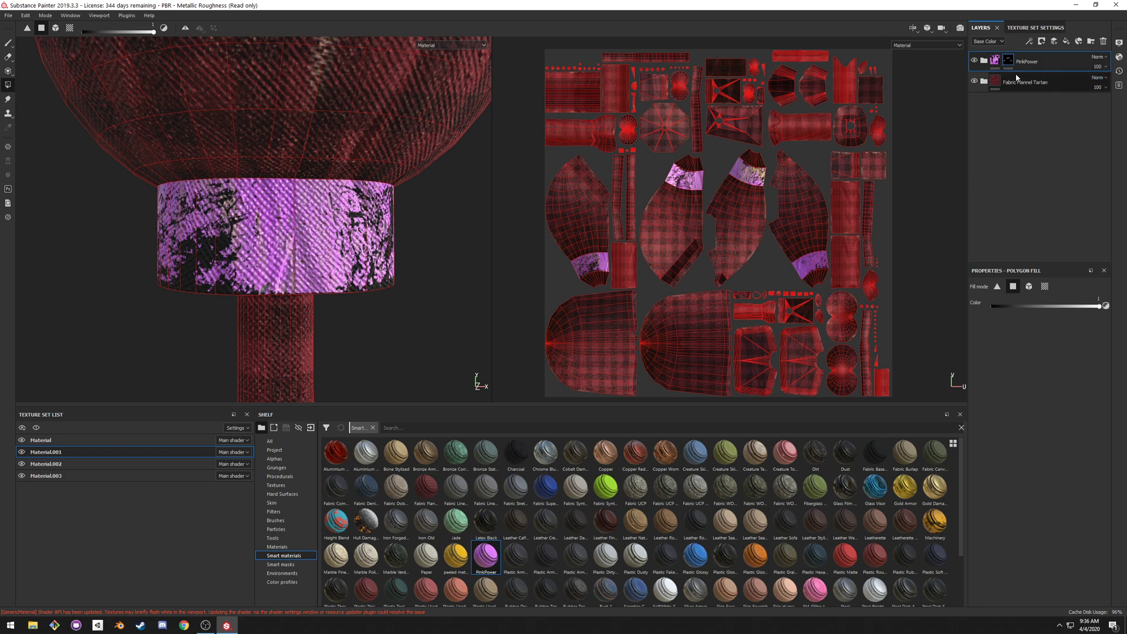
{"action": "left_click_drag", "start_coordinate": [323, 253], "coordinate": [345, 251], "text": "alt"}
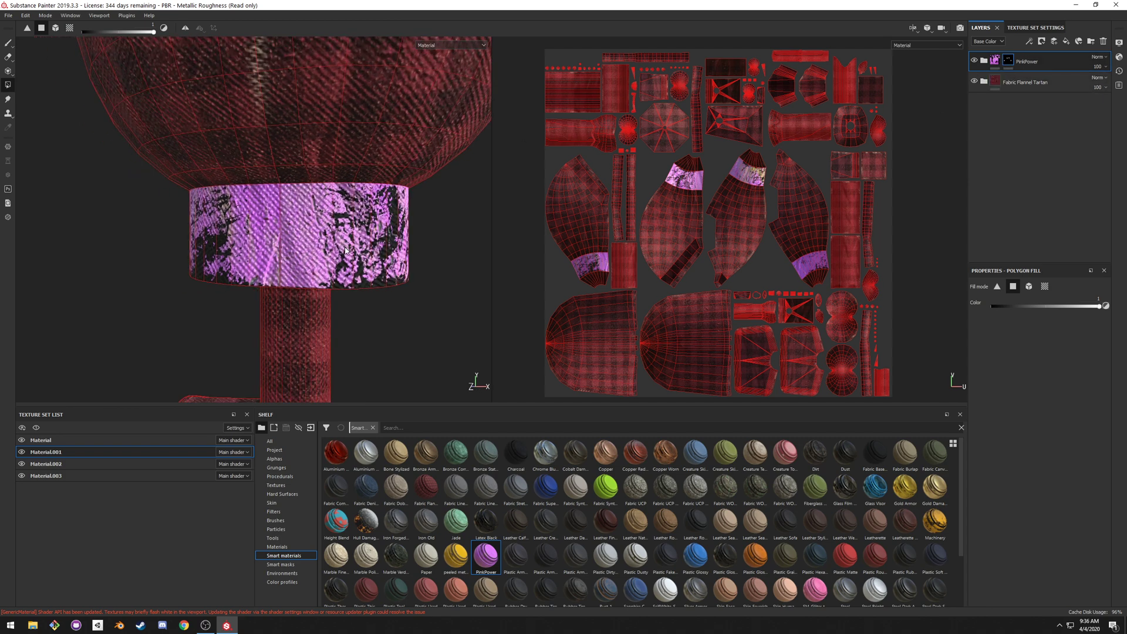
{"action": "scroll", "coordinate": [345, 251], "scroll_direction": "up", "scroll_amount": 5}
{"action": "scroll", "coordinate": [642, 256], "scroll_direction": "up", "scroll_amount": 3}
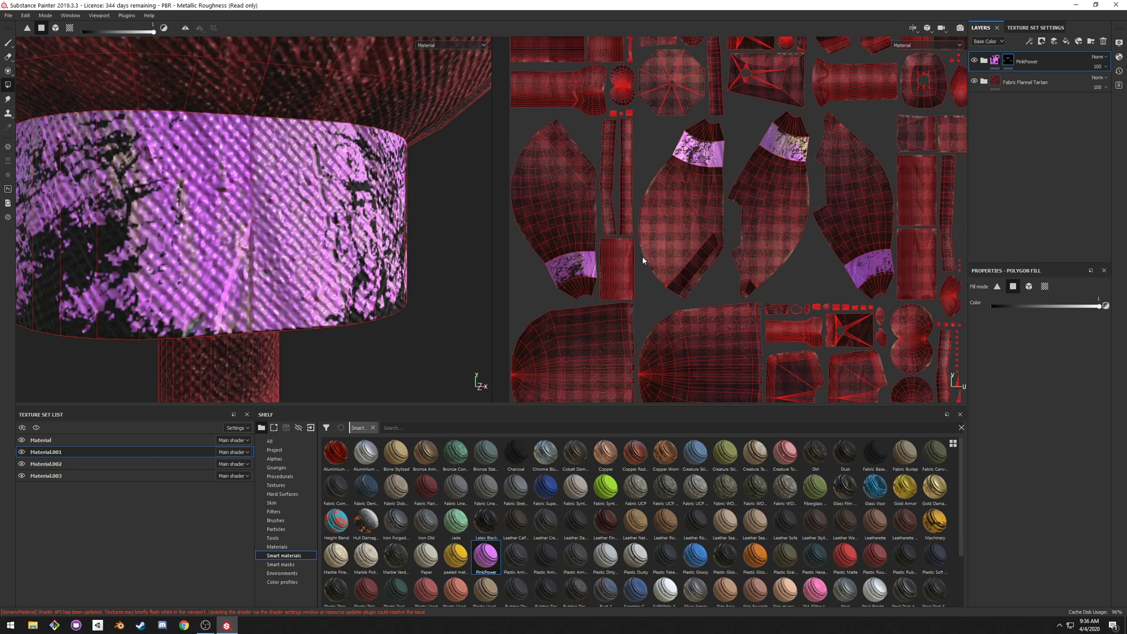
{"action": "scroll", "coordinate": [604, 256], "scroll_direction": "up", "scroll_amount": 3}
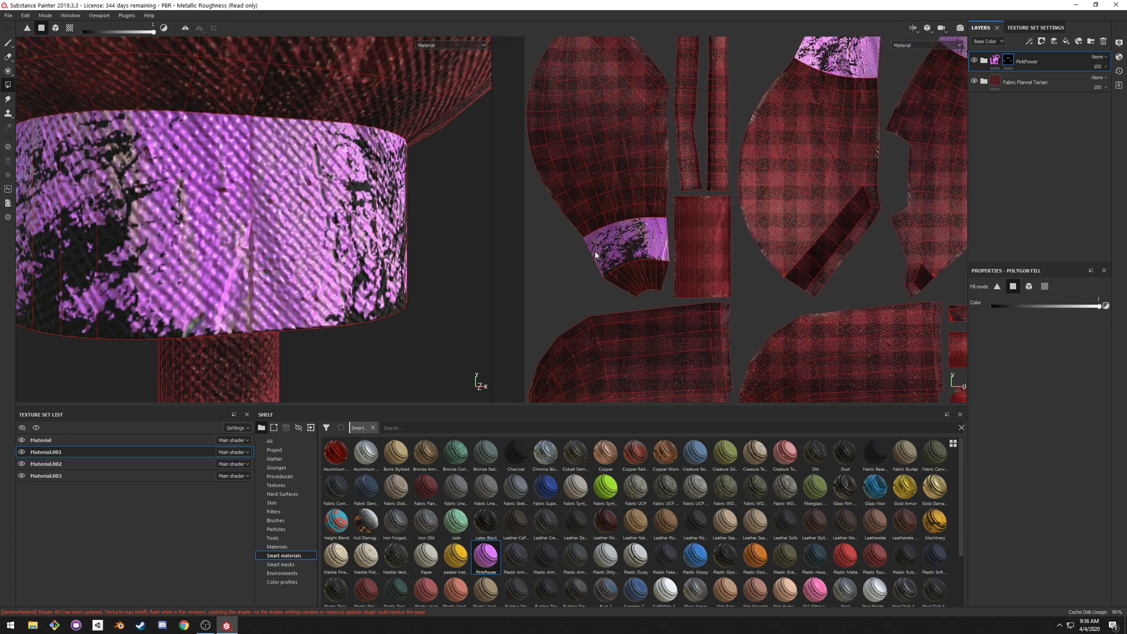
{"action": "left_click_drag", "start_coordinate": [307, 200], "coordinate": [329, 215], "text": "alt"}
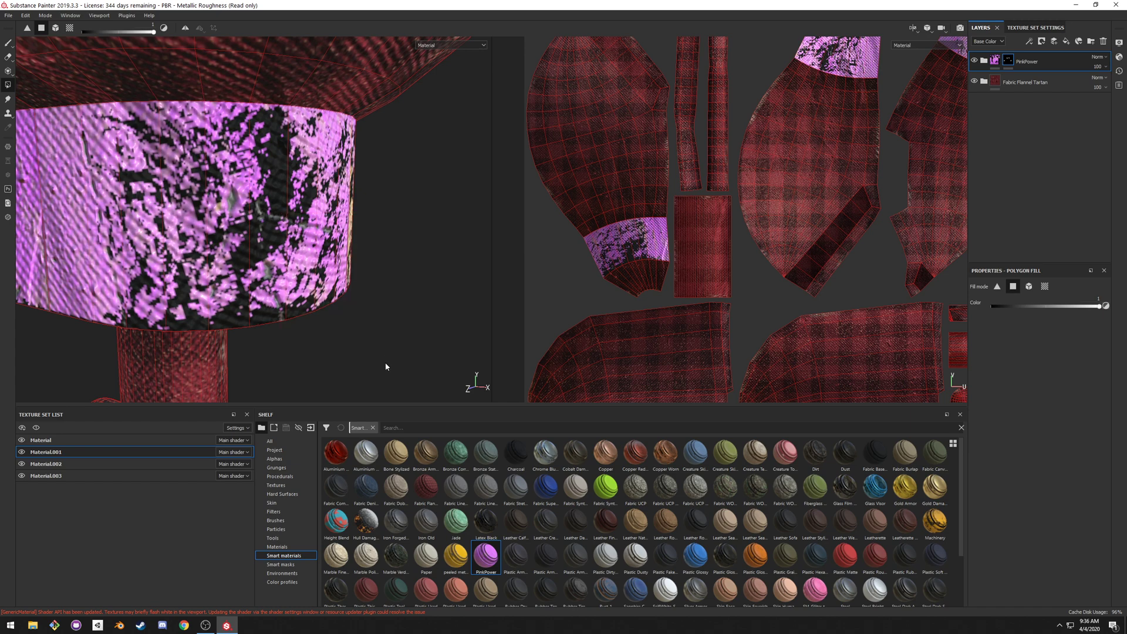
{"action": "left_click_drag", "start_coordinate": [388, 368], "coordinate": [129, 125], "text": "alt"}
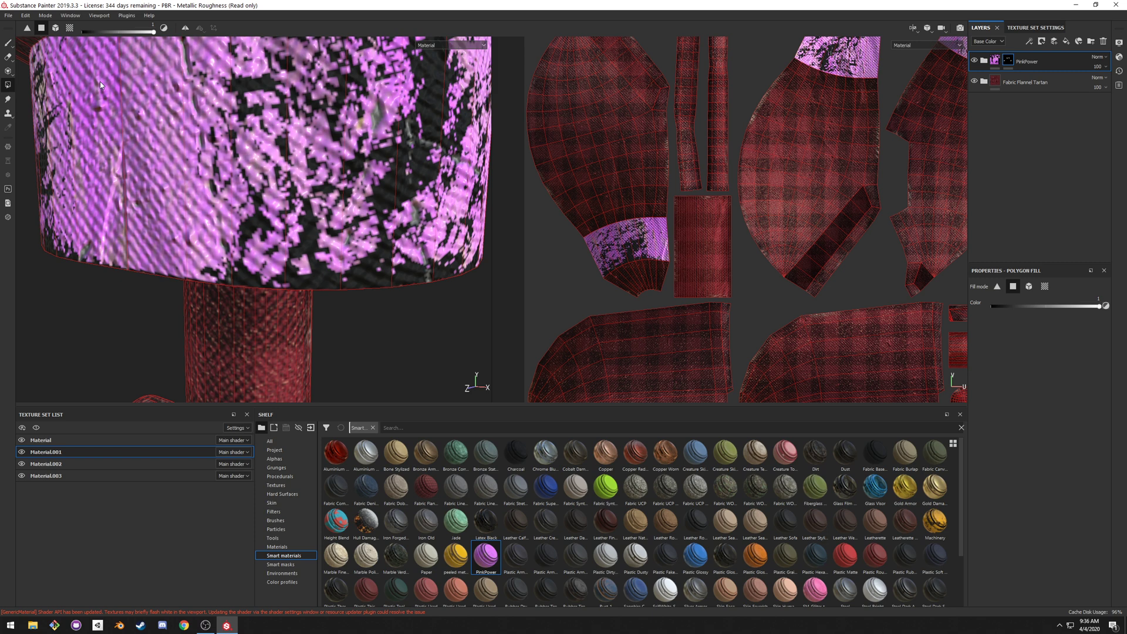
- Try Polygon Fill in mesh mode on the sphere in the PinkPower mask and undo the fill
{"action": "left_click", "coordinate": [56, 28]}
{"action": "scroll", "coordinate": [104, 56], "scroll_direction": "down", "scroll_amount": 6}
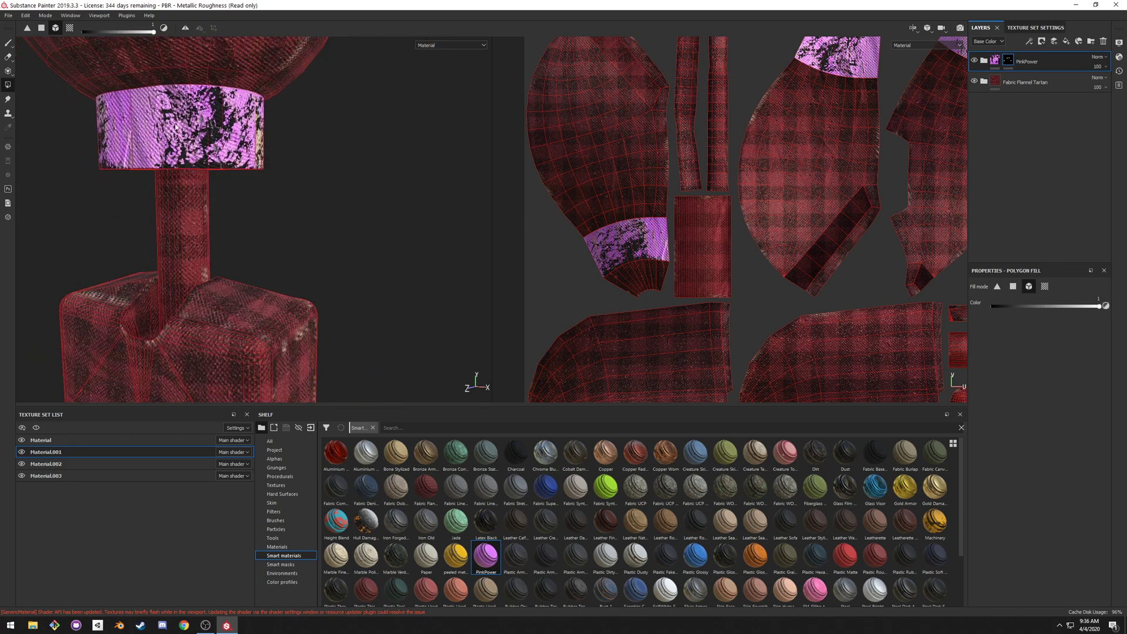
{"action": "mouse_move", "coordinate": [196, 102]}
{"action": "left_mouse_down", "text": "alt"}
{"action": "mouse_move", "coordinate": [213, 243]}
{"action": "mouse_move", "coordinate": [188, 105]}
{"action": "left_mouse_up", "text": "alt"}
{"action": "scroll", "coordinate": [188, 106], "scroll_direction": "down", "scroll_amount": 5}
{"action": "middle_click_drag", "start_coordinate": [167, 59], "coordinate": [198, 183], "text": "alt"}
{"action": "left_click", "coordinate": [198, 182]}
{"action": "left_click_drag", "start_coordinate": [199, 182], "coordinate": [120, 216], "text": "alt"}
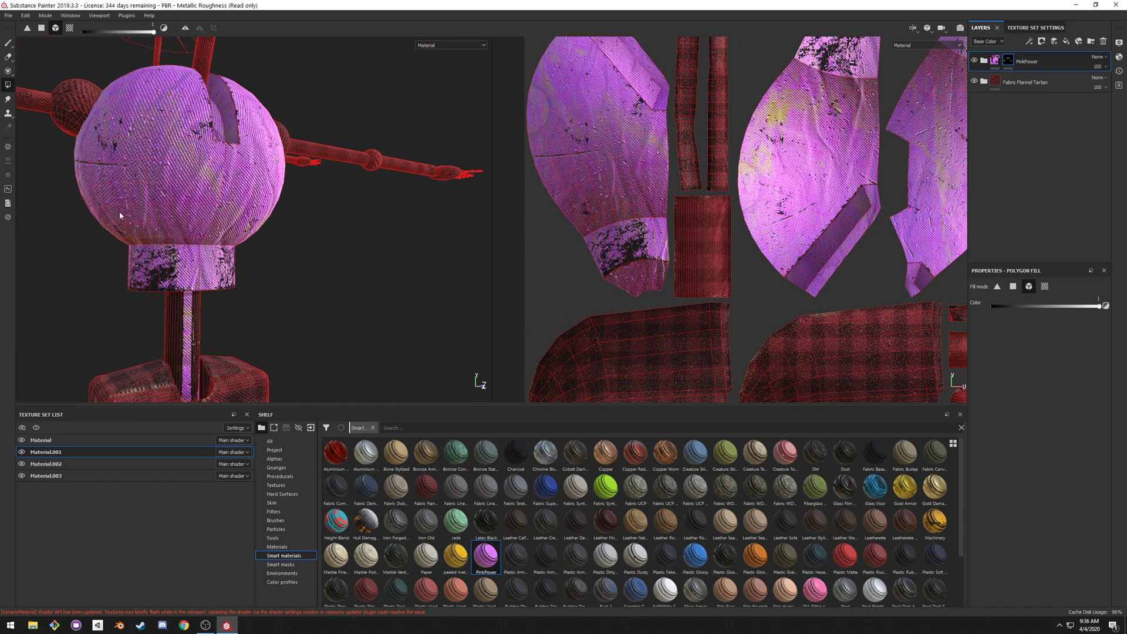
{"action": "left_click_drag", "start_coordinate": [281, 228], "coordinate": [271, 210], "text": "alt"}
{"action": "left_click", "coordinate": [272, 214]}
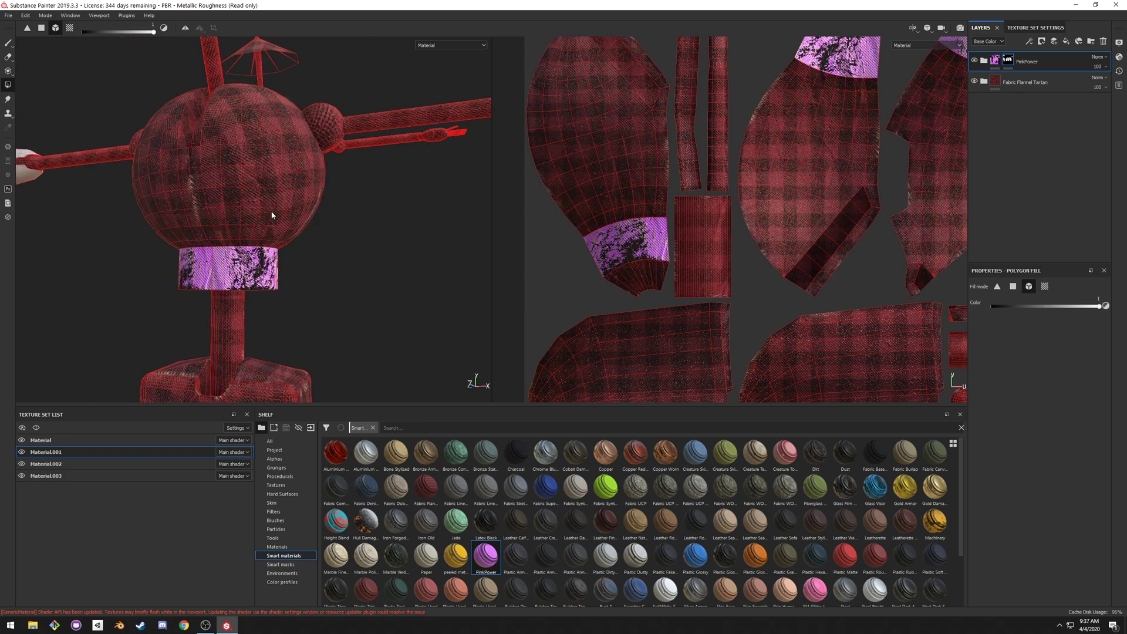
- Examine the collar's surface up close with the Fabric Flannel Tartan layer shown and temporarily hidden
{"action": "scroll", "coordinate": [281, 214], "scroll_direction": "down", "scroll_amount": 3}
{"action": "scroll", "coordinate": [280, 215], "scroll_direction": "up", "scroll_amount": 8}
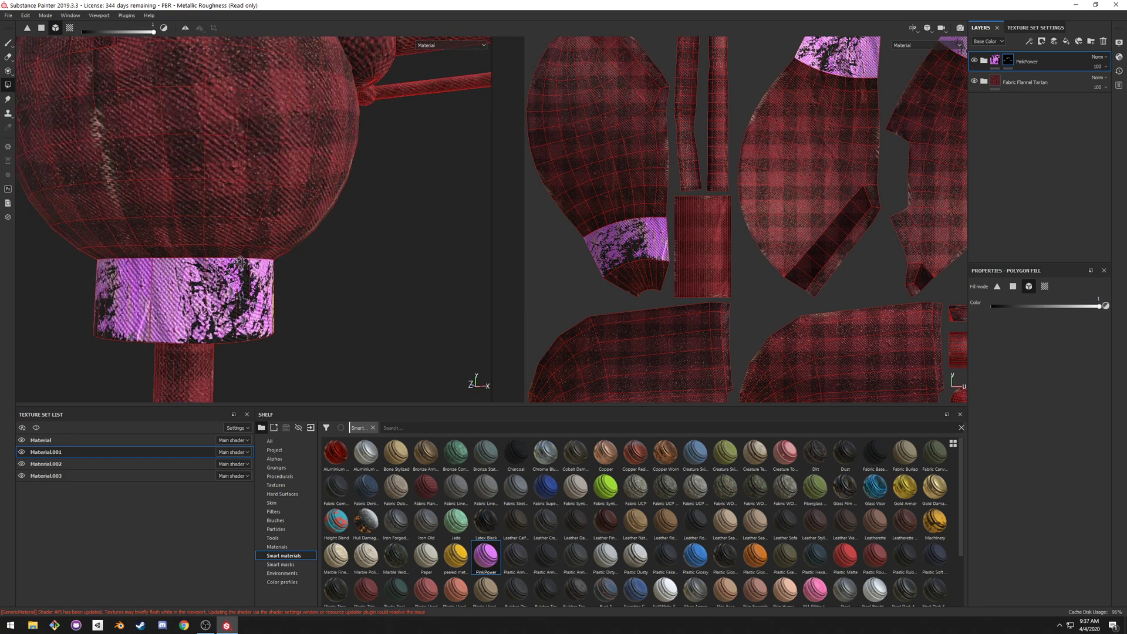
{"action": "left_click_drag", "start_coordinate": [279, 216], "coordinate": [300, 226], "text": "alt"}
{"action": "left_click", "coordinate": [7, 42]}
{"action": "scroll", "coordinate": [234, 261], "scroll_direction": "up", "scroll_amount": 6}
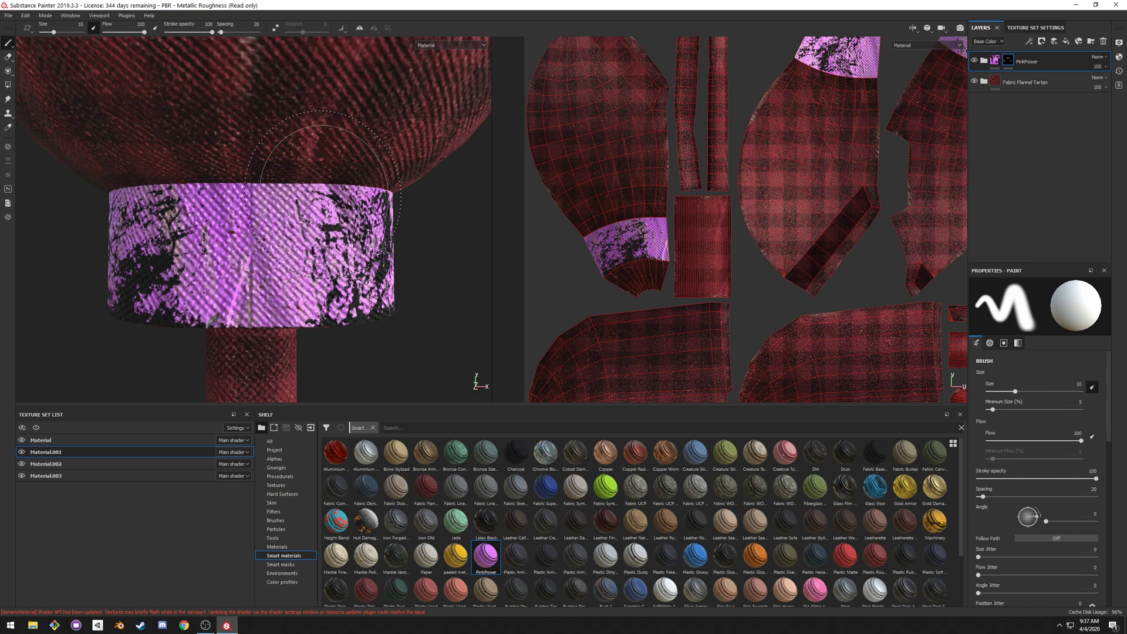
{"action": "middle_click_drag", "start_coordinate": [235, 260], "coordinate": [287, 218], "text": "alt"}
{"action": "left_click_drag", "start_coordinate": [287, 218], "coordinate": [252, 219], "text": "alt"}
{"action": "scroll", "coordinate": [251, 219], "scroll_direction": "down", "scroll_amount": 3}
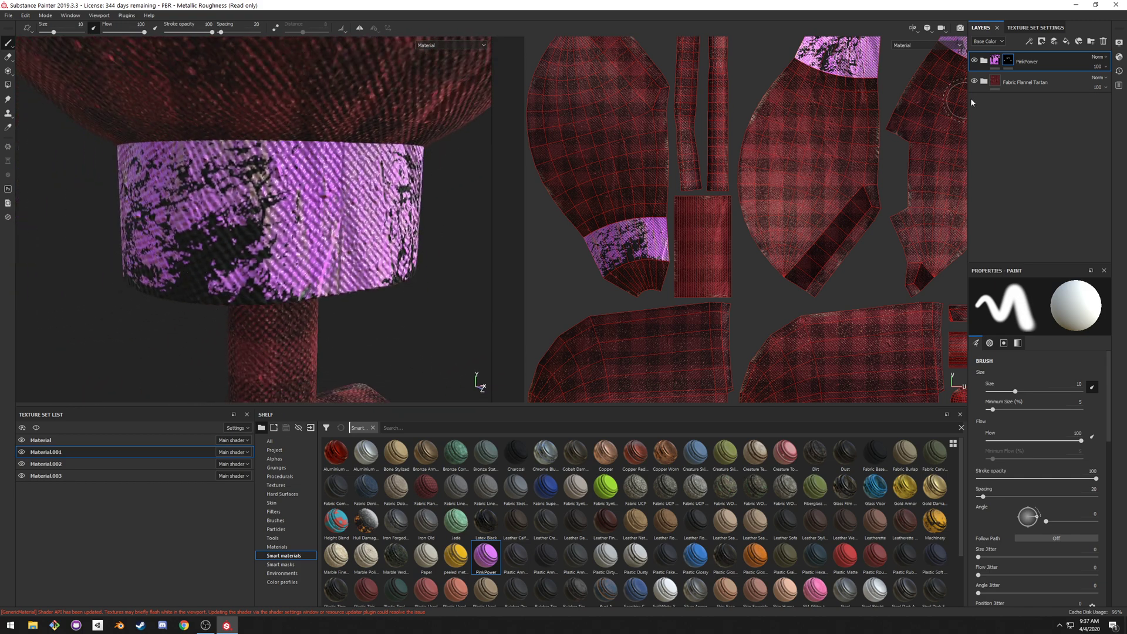
{"action": "left_click", "coordinate": [975, 83]}
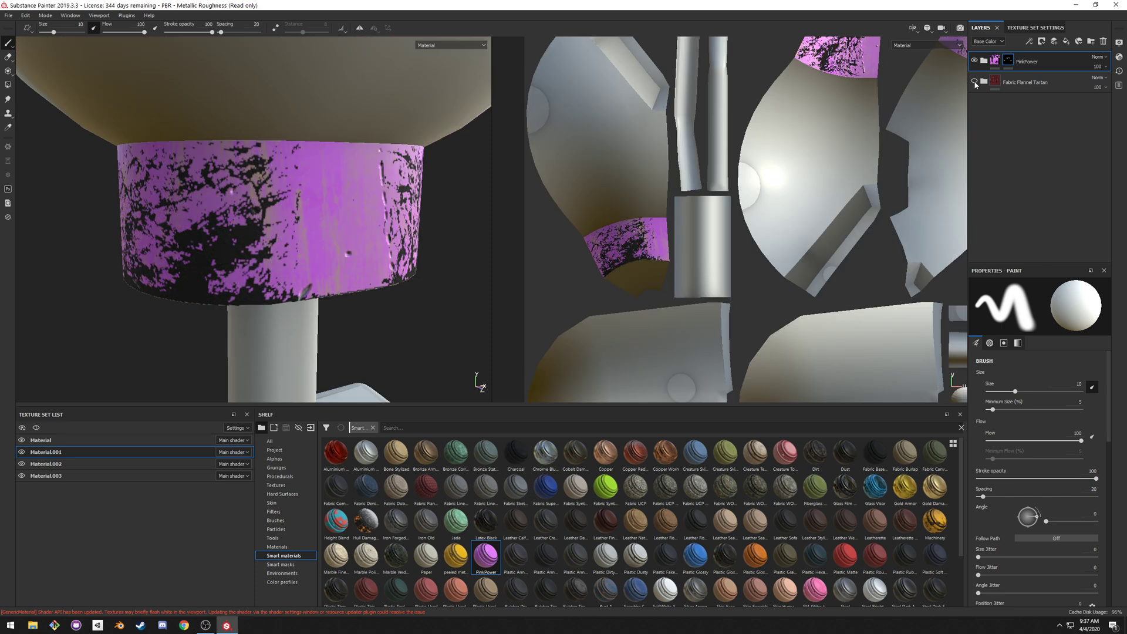
{"action": "left_click", "coordinate": [976, 83]}
{"action": "mouse_move", "coordinate": [387, 194]}
{"action": "left_mouse_down", "text": "alt"}
{"action": "mouse_move", "coordinate": [413, 191]}
{"action": "mouse_move", "coordinate": [393, 192]}
{"action": "left_mouse_up", "text": "alt"}
- Add a white mask to the Fabric Flannel Tartan folder
{"action": "left_click", "coordinate": [1037, 82]}
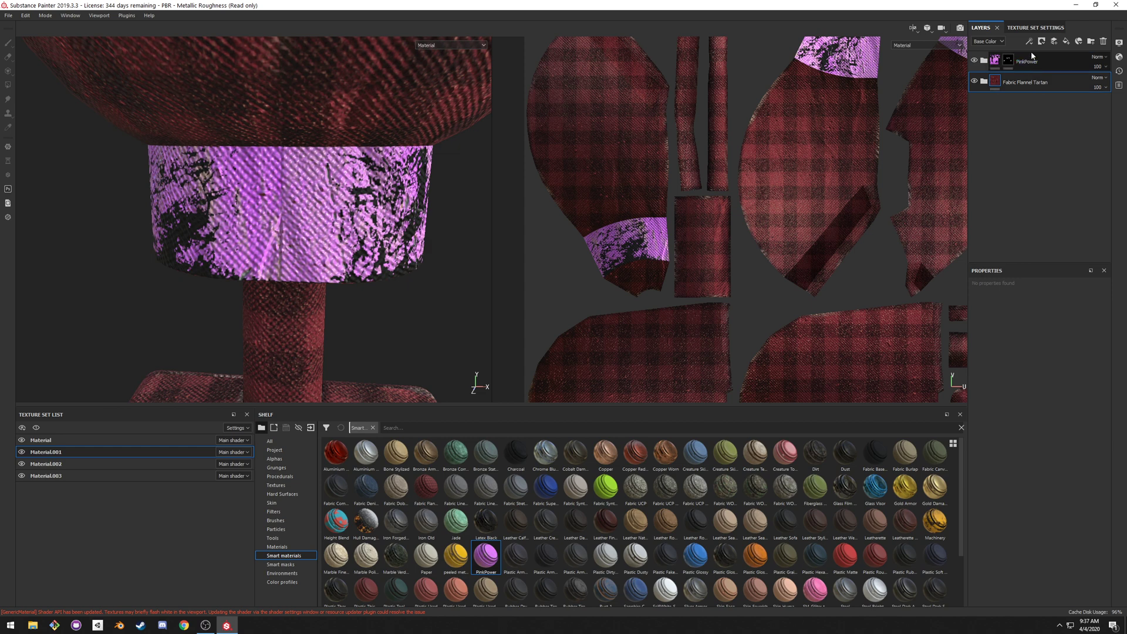
{"action": "left_click", "coordinate": [1042, 41]}
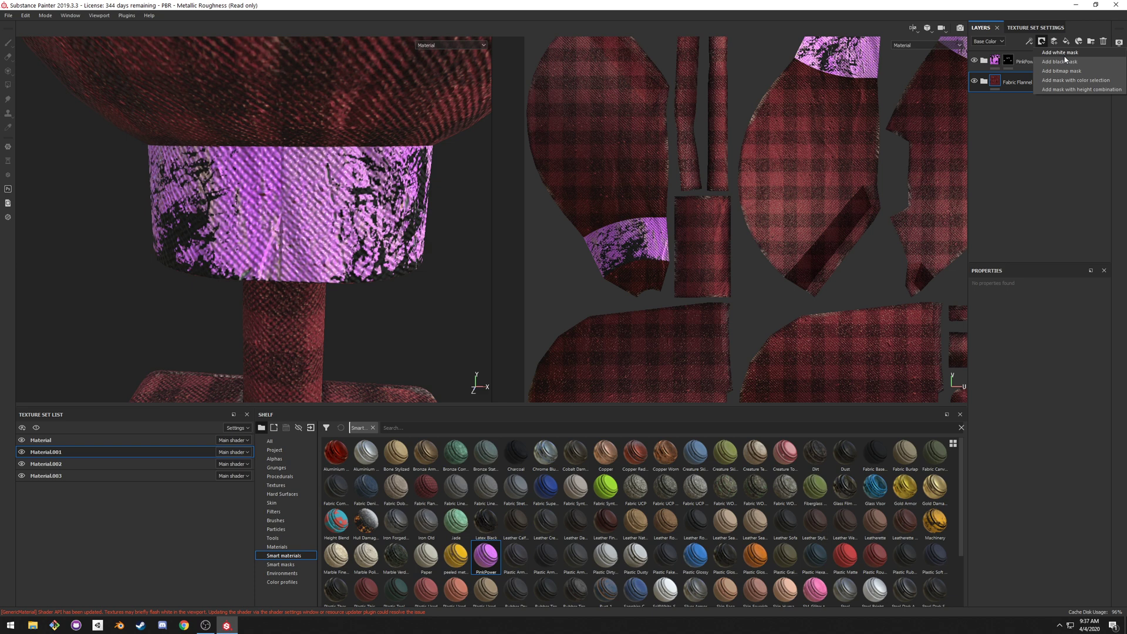
{"action": "left_click", "coordinate": [1061, 52]}
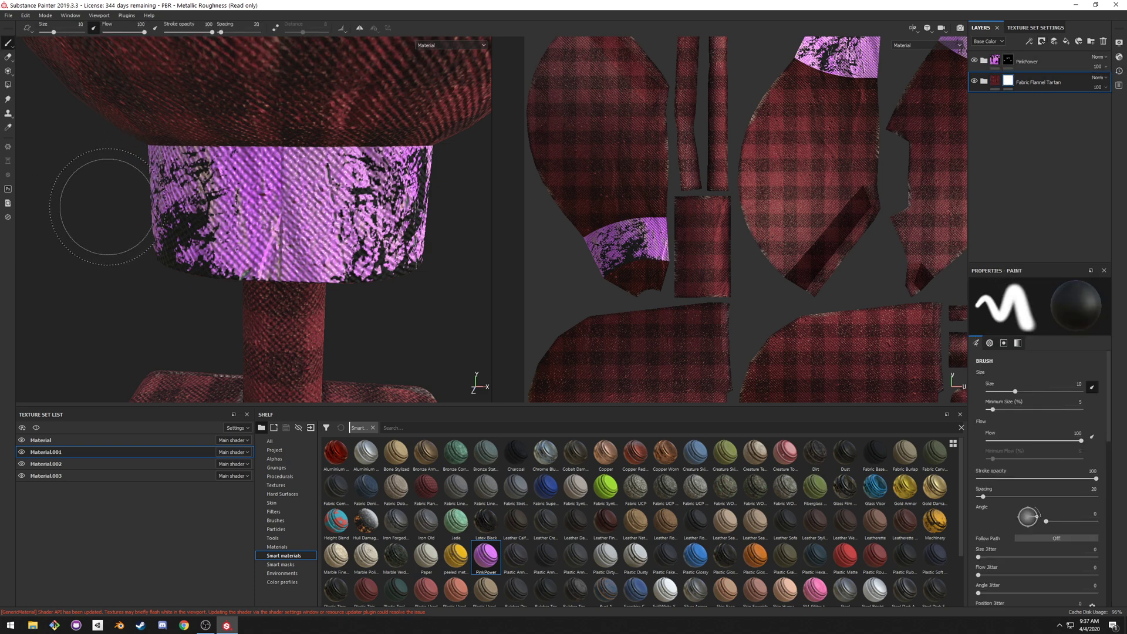
- Set Polygon Fill to quad mode with a fill colour of 0 for the Fabric Flannel Tartan mask
{"action": "left_click_drag", "start_coordinate": [216, 226], "coordinate": [240, 213], "text": "alt"}
{"action": "middle_click_drag", "start_coordinate": [283, 213], "coordinate": [318, 224], "text": "alt"}
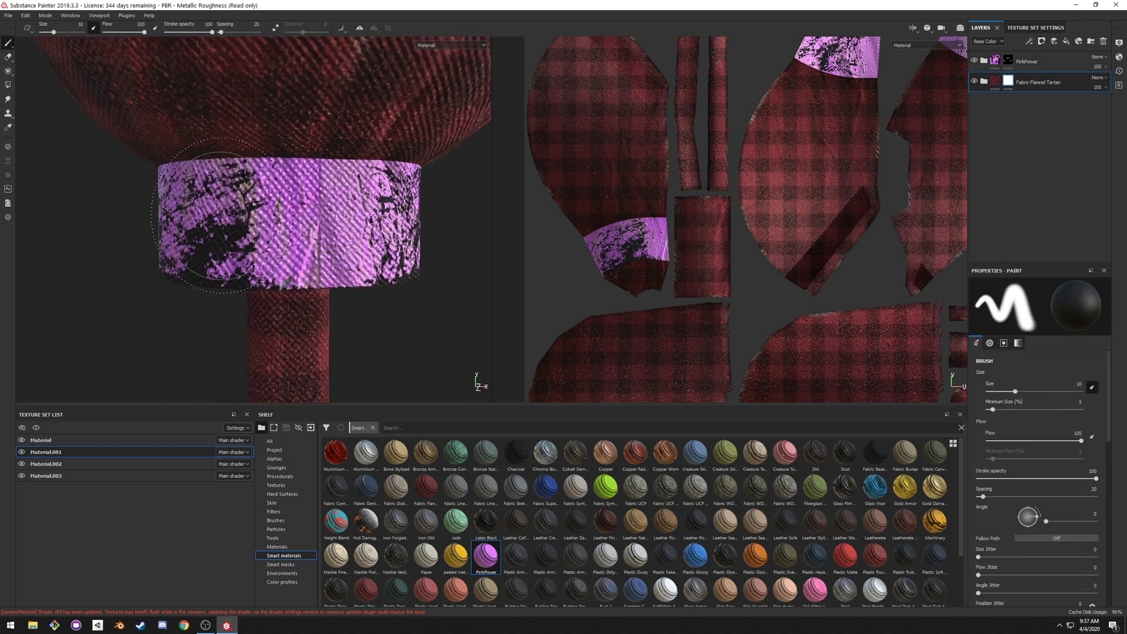
{"action": "left_click", "coordinate": [8, 85]}
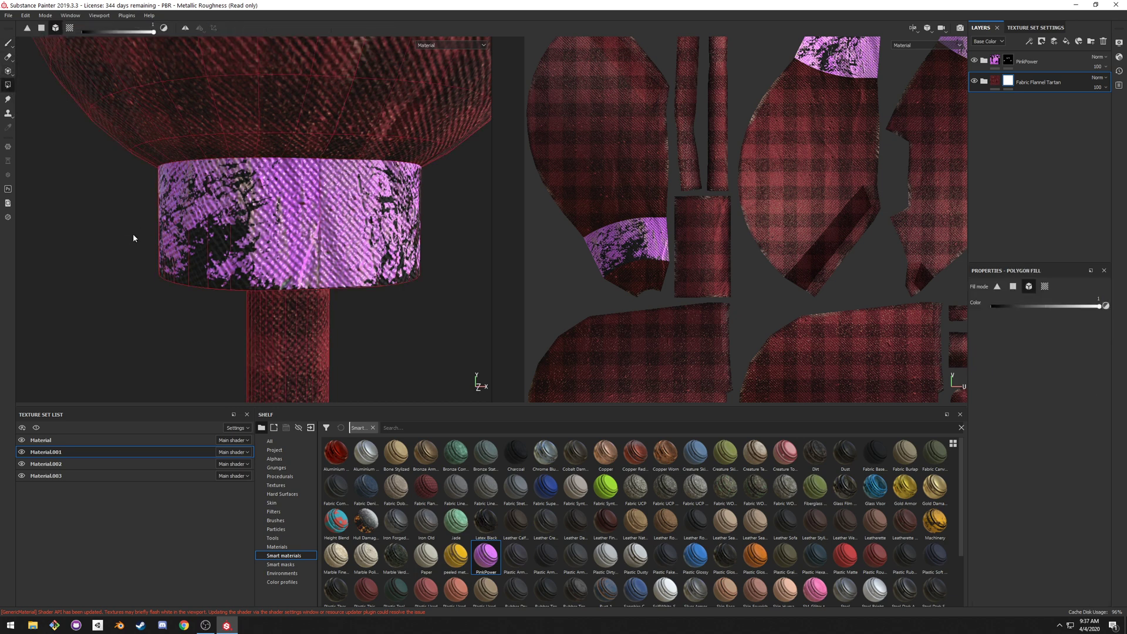
{"action": "left_click_drag", "start_coordinate": [125, 227], "coordinate": [255, 231]}
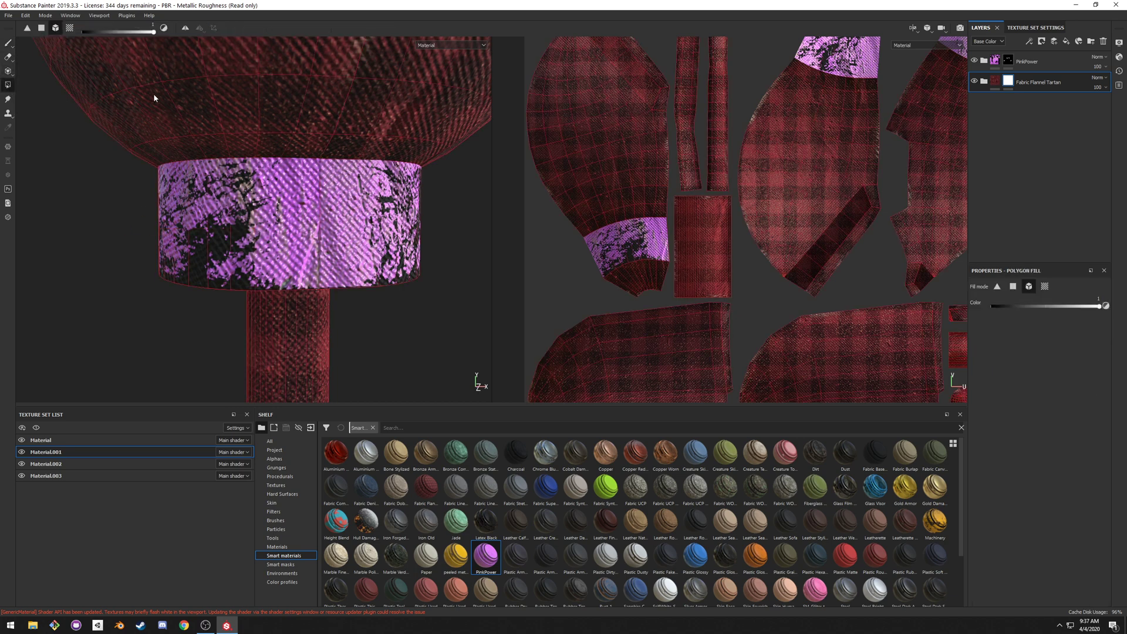
{"action": "left_click", "coordinate": [152, 33]}
{"action": "left_click_drag", "start_coordinate": [122, 32], "coordinate": [56, 36]}
{"action": "left_click_drag", "start_coordinate": [164, 229], "coordinate": [121, 231]}
{"action": "left_click", "coordinate": [42, 28]}
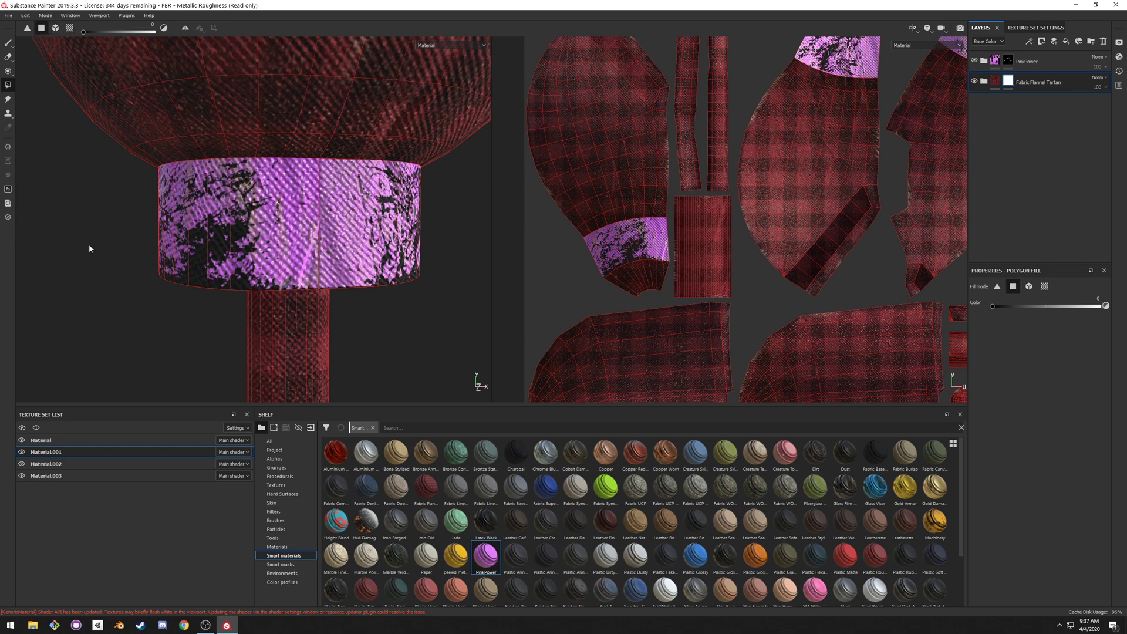
- Mask Fabric Flannel Tartan out of all the collar's quads with the black Polygon Fill and check the result around the body
{"action": "left_click_drag", "start_coordinate": [97, 230], "coordinate": [283, 232]}
{"action": "middle_click_drag", "start_coordinate": [393, 231], "coordinate": [235, 242], "text": "alt"}
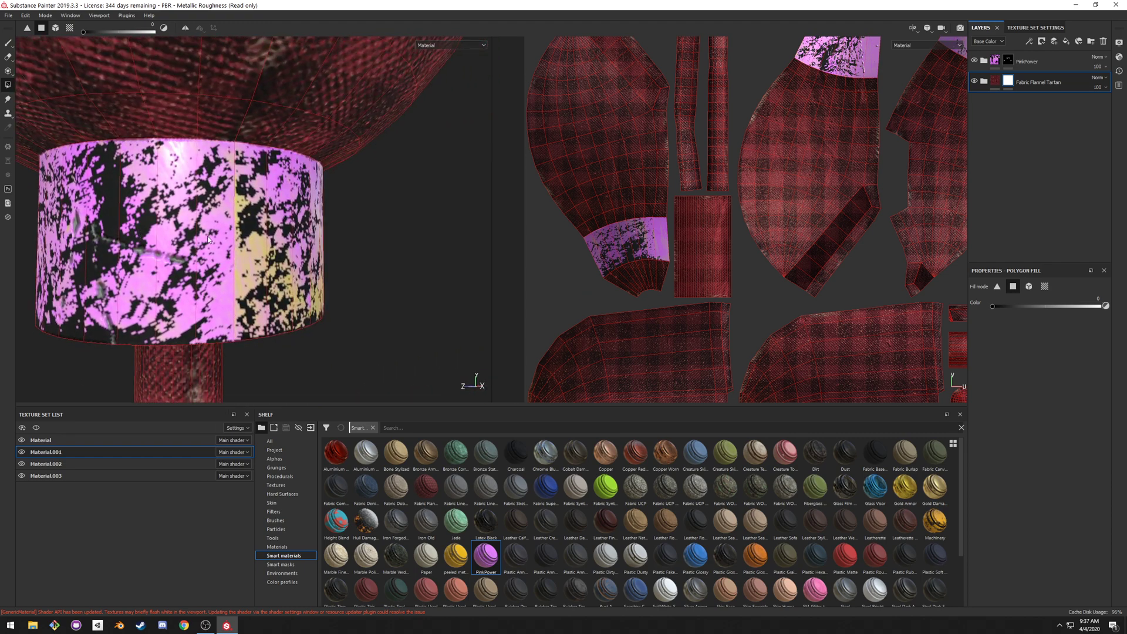
{"action": "left_click_drag", "start_coordinate": [235, 242], "coordinate": [160, 250], "text": "alt"}
{"action": "scroll", "coordinate": [161, 249], "scroll_direction": "down", "scroll_amount": 12}
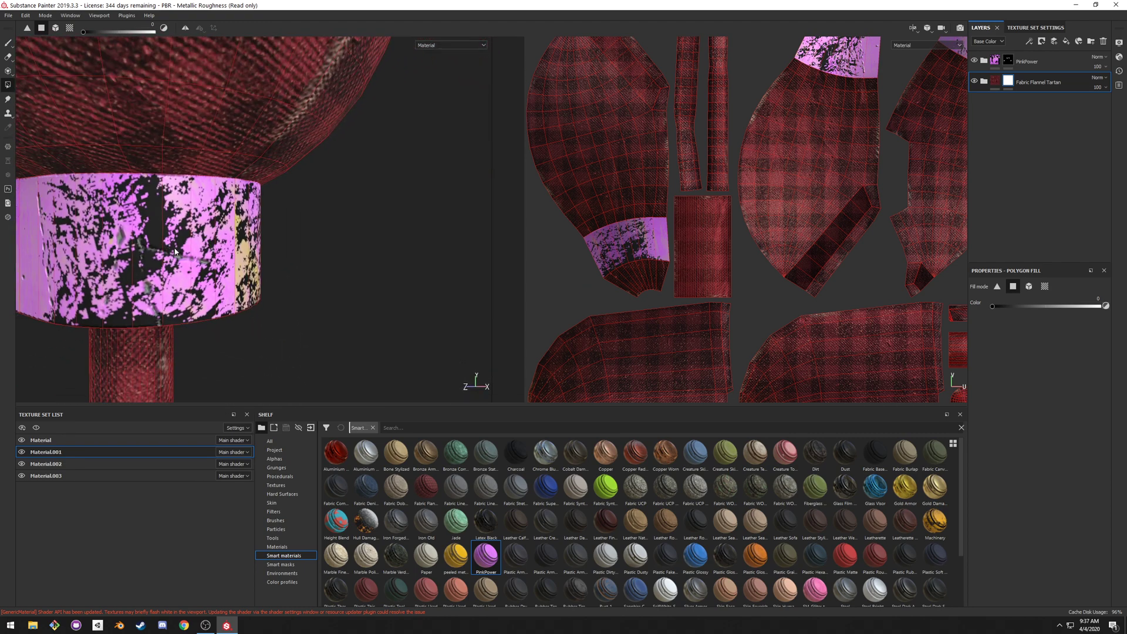
{"action": "left_click_drag", "start_coordinate": [241, 257], "coordinate": [292, 261], "text": "alt"}
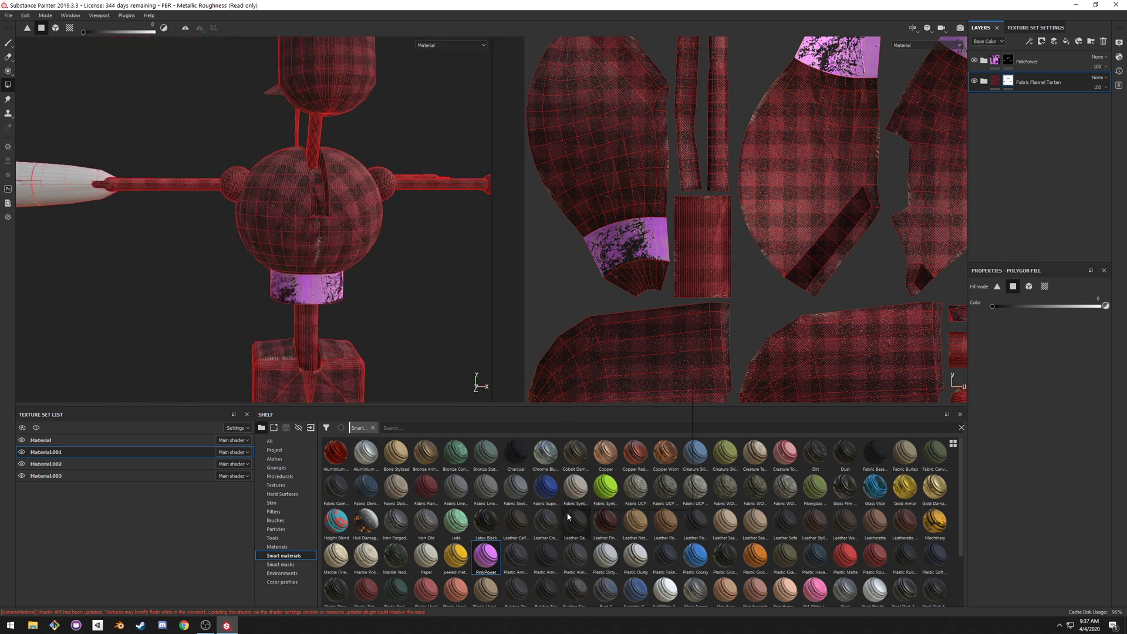
{"action": "mouse_move", "coordinate": [568, 517]}
{"action": "left_click_drag", "start_coordinate": [450, 280], "coordinate": [400, 289], "text": "alt"}
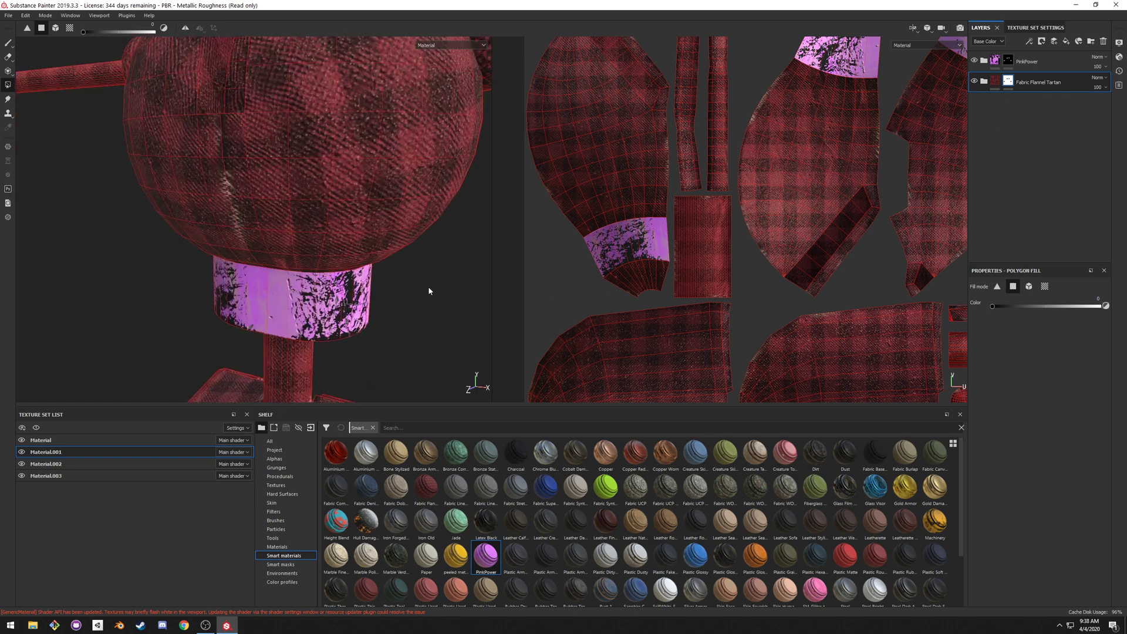
{"action": "left_click_drag", "start_coordinate": [429, 290], "coordinate": [265, 234], "text": "alt"}
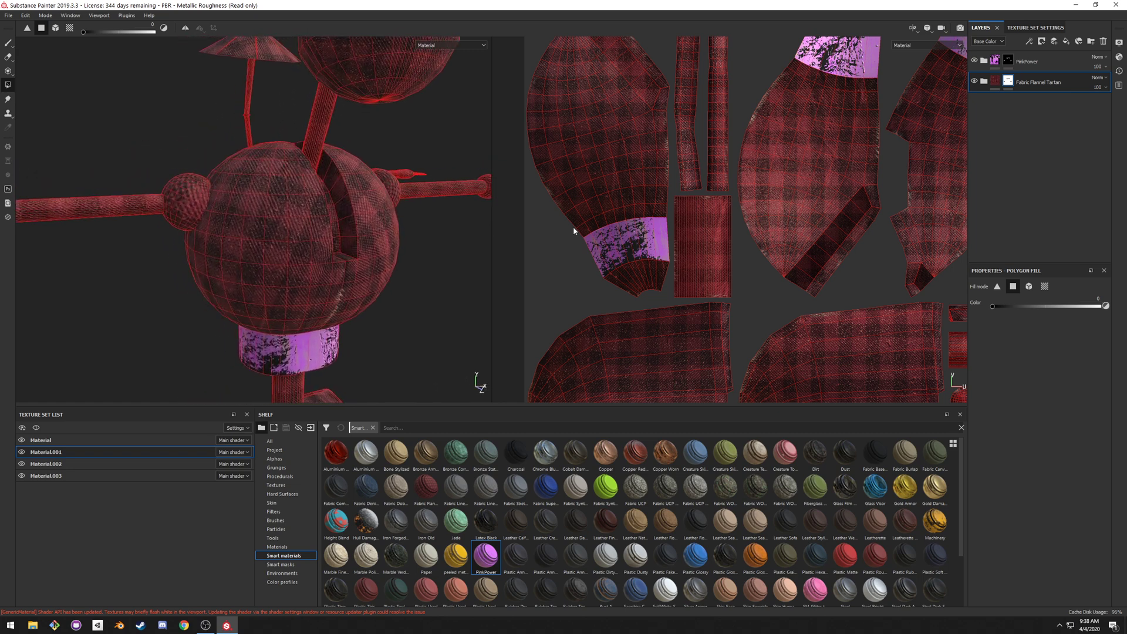
{"action": "scroll", "coordinate": [326, 235], "scroll_direction": "down", "scroll_amount": 2}
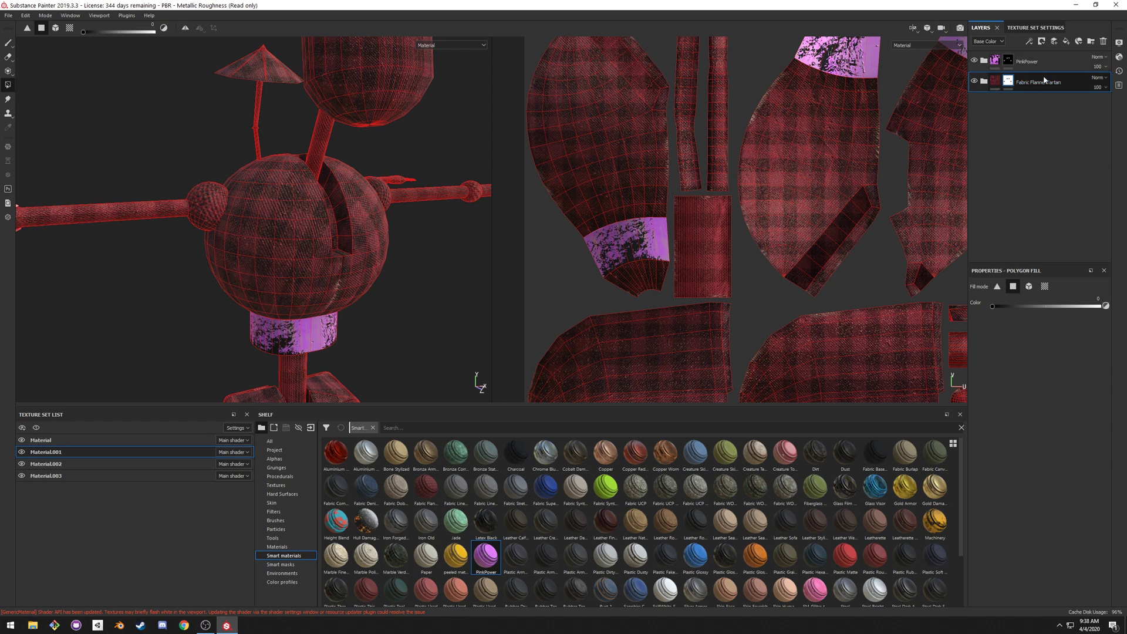
- Place Fabric Flannel Tartan above PinkPower, add Fabric Synthetic Sport Used and try it at the top, middle and bottom of the stack
{"action": "left_click_drag", "start_coordinate": [1044, 80], "coordinate": [1043, 54]}
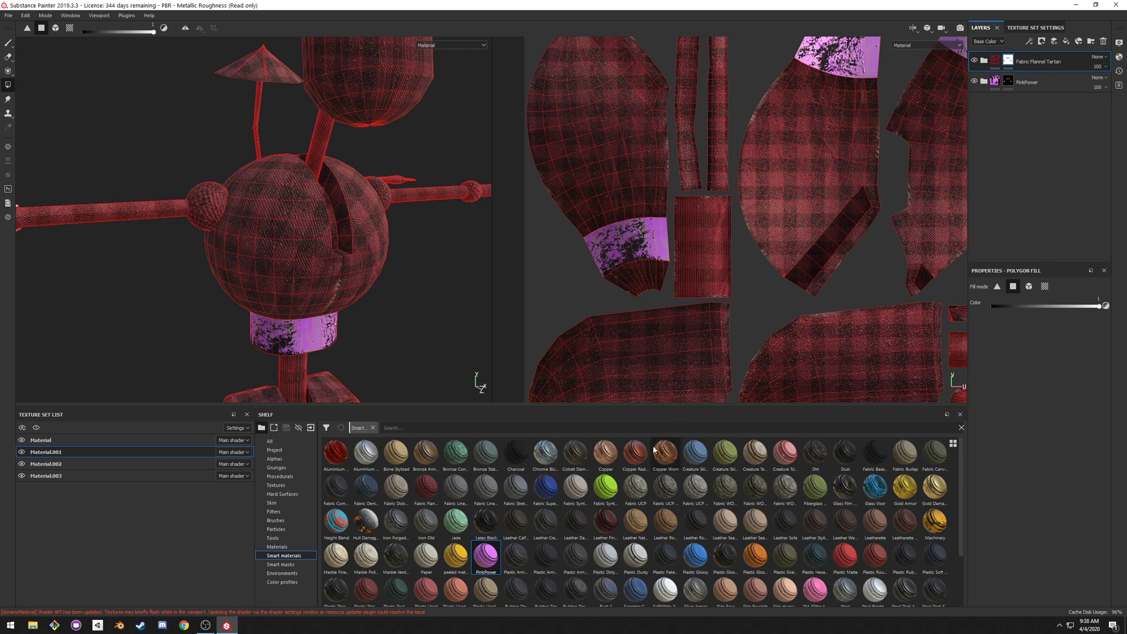
{"action": "left_click_drag", "start_coordinate": [606, 487], "coordinate": [1040, 59]}
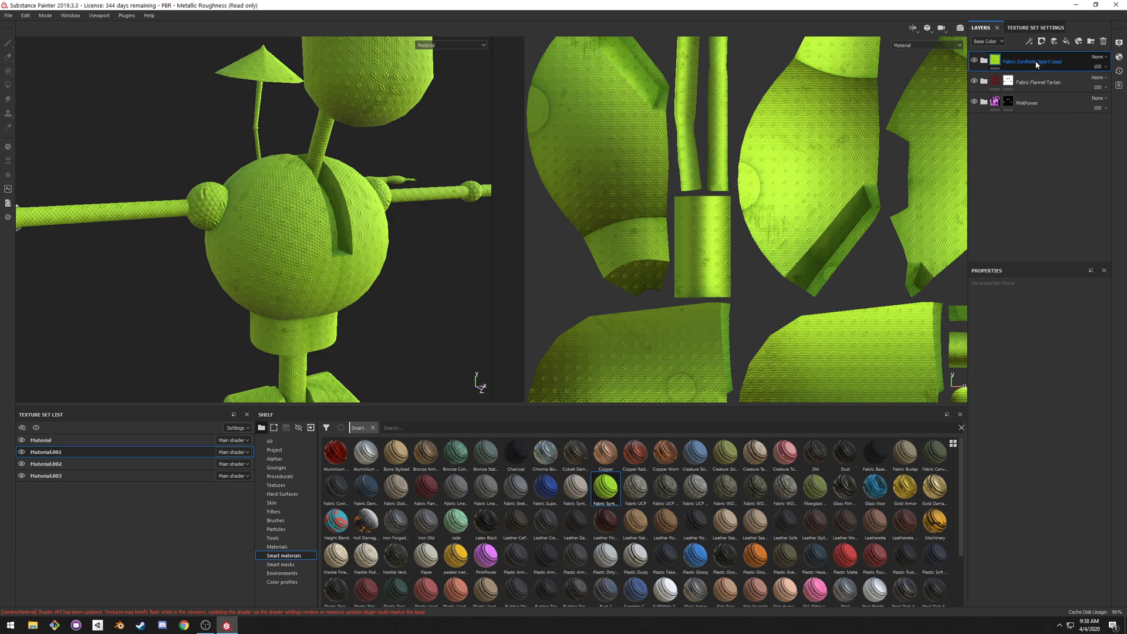
{"action": "left_click_drag", "start_coordinate": [1038, 65], "coordinate": [1034, 96]}
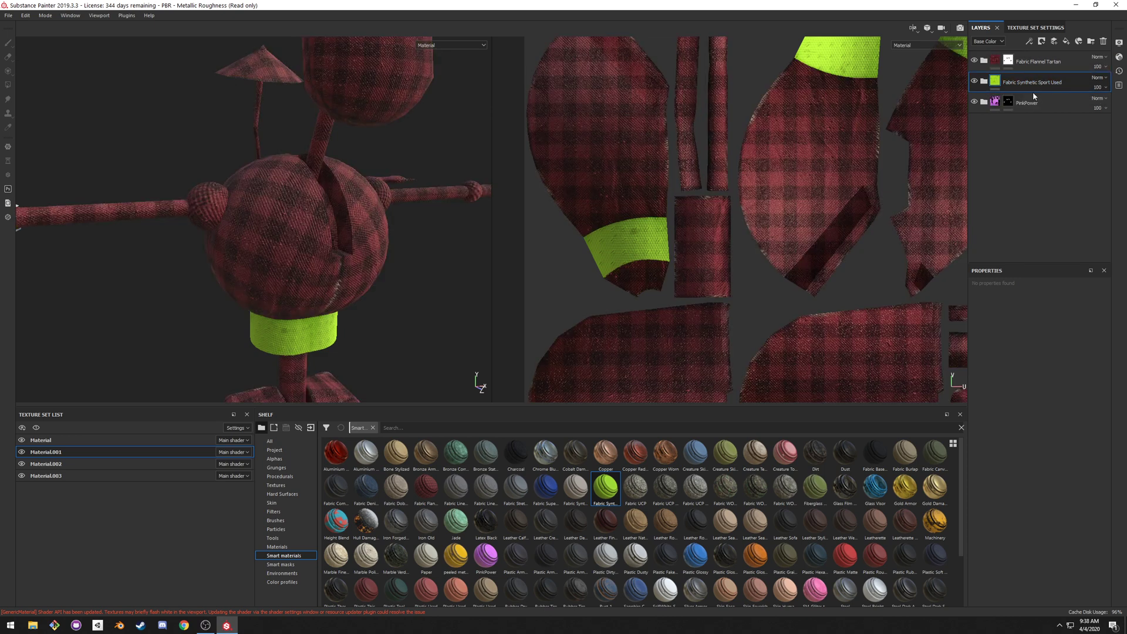
{"action": "left_click_drag", "start_coordinate": [1038, 82], "coordinate": [1032, 120]}
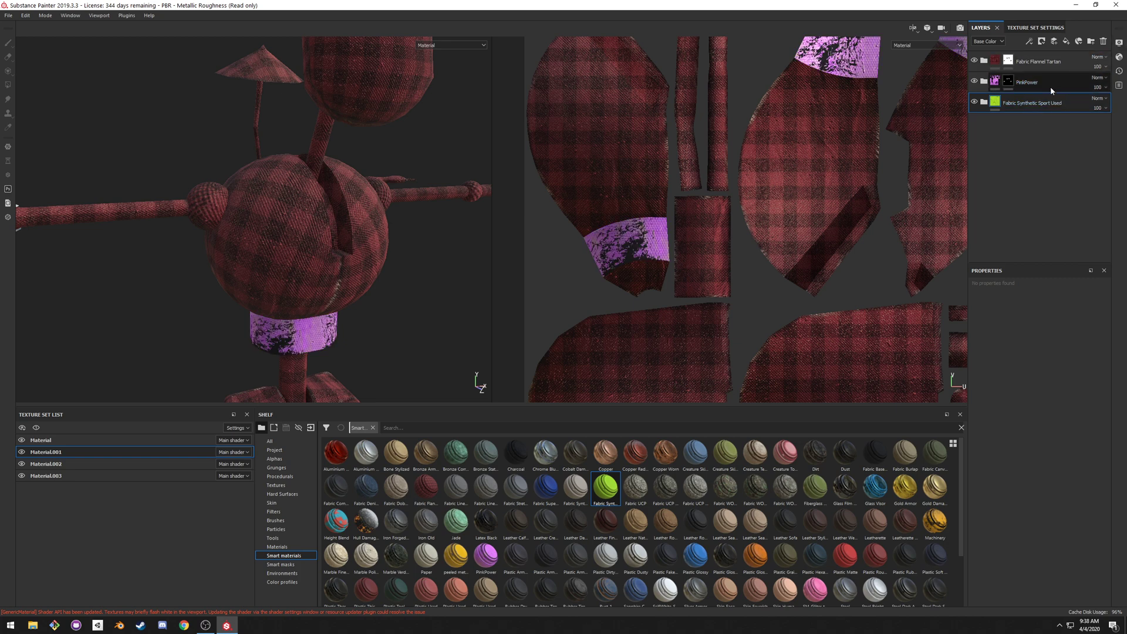
- Move PinkPower back to the top of the stack and delete the Fabric Synthetic Sport Used layer
{"action": "left_click_drag", "start_coordinate": [1050, 85], "coordinate": [1044, 51]}
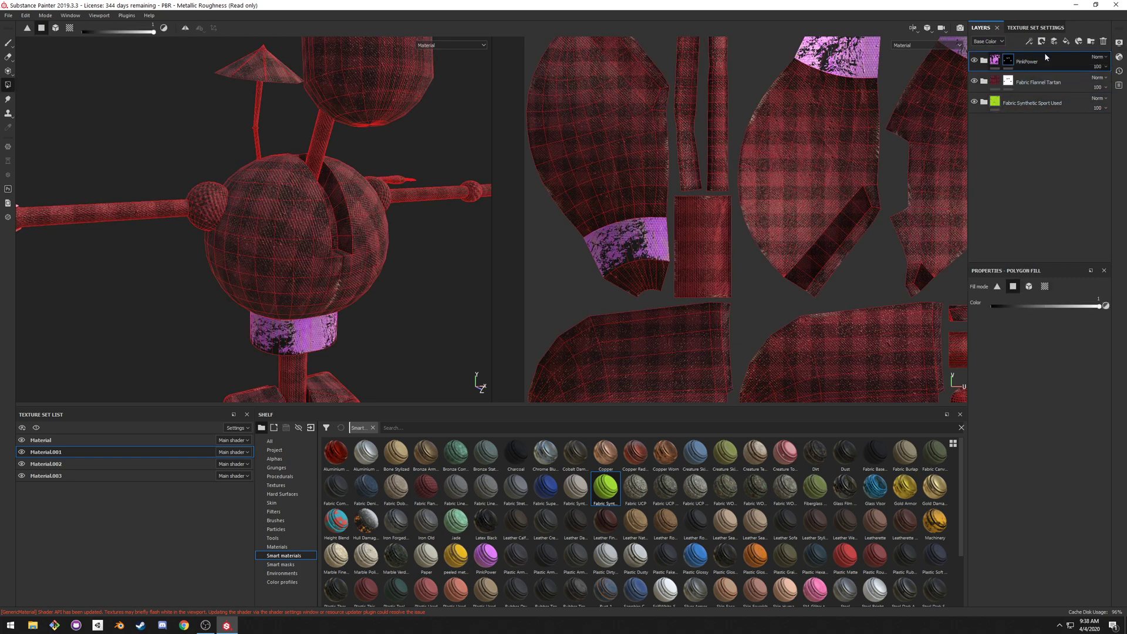
{"action": "left_click", "coordinate": [1102, 42]}
{"action": "scroll", "coordinate": [443, 255], "scroll_direction": "up", "scroll_amount": 10}
{"action": "middle_click_drag", "start_coordinate": [387, 166], "coordinate": [426, 121]}
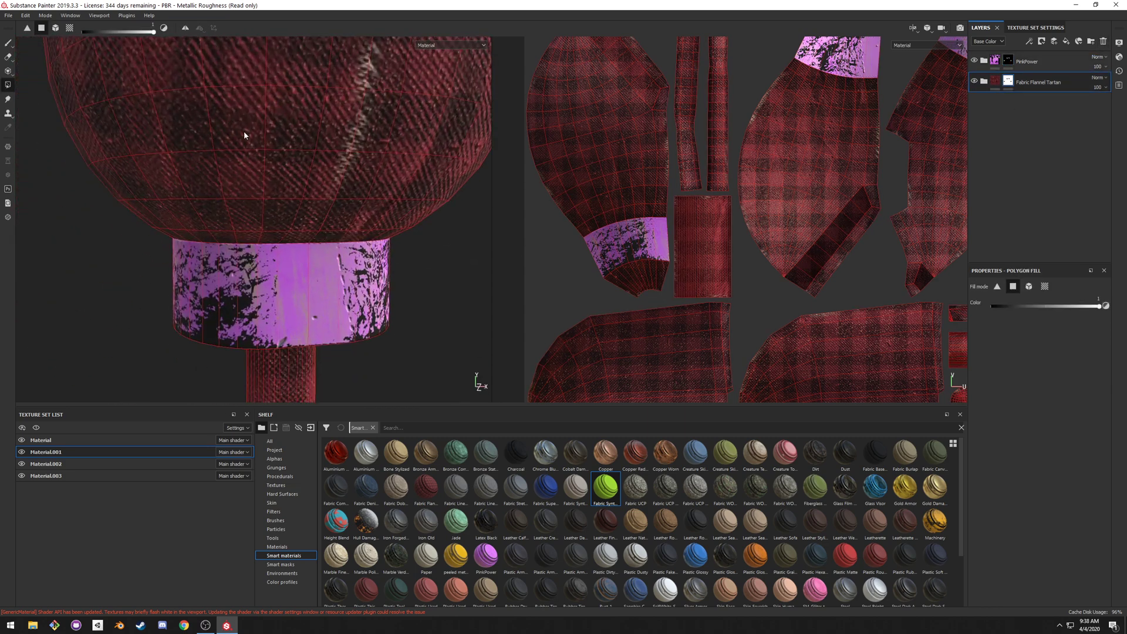
- Examine the collar, sphere and lower box from several angles, switching to the Paint tool to hide the wireframe
{"action": "scroll", "coordinate": [378, 215], "scroll_direction": "down", "scroll_amount": 9}
{"action": "left_click_drag", "start_coordinate": [383, 215], "coordinate": [333, 226], "text": "alt"}
{"action": "middle_click_drag", "start_coordinate": [362, 167], "coordinate": [273, 245], "text": "alt"}
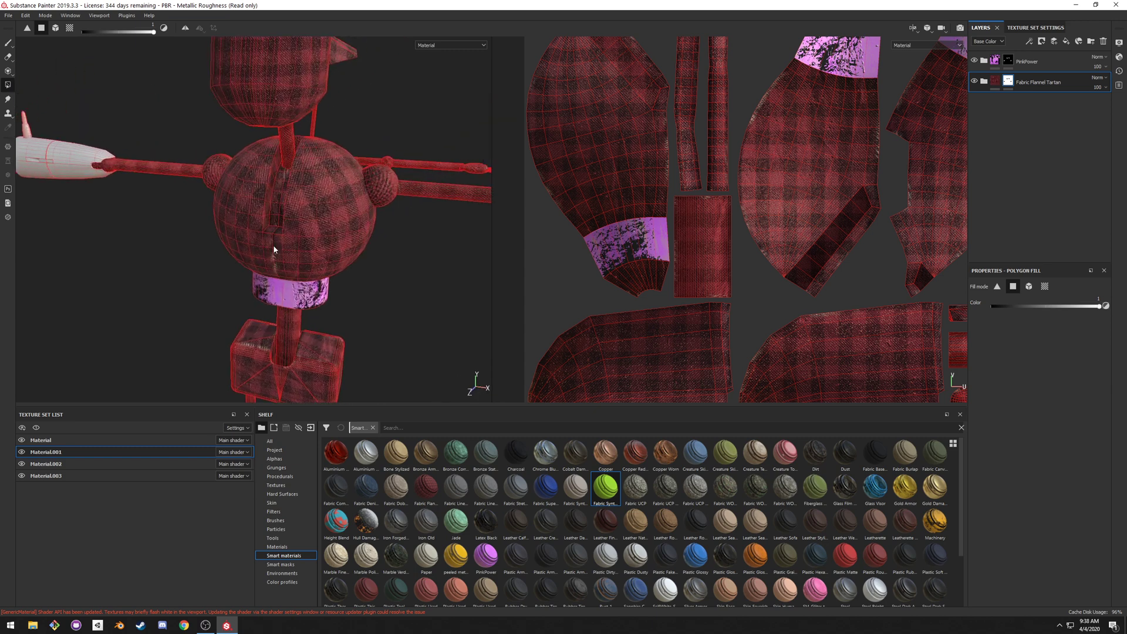
{"action": "left_click_drag", "start_coordinate": [273, 245], "coordinate": [382, 203], "text": "alt"}
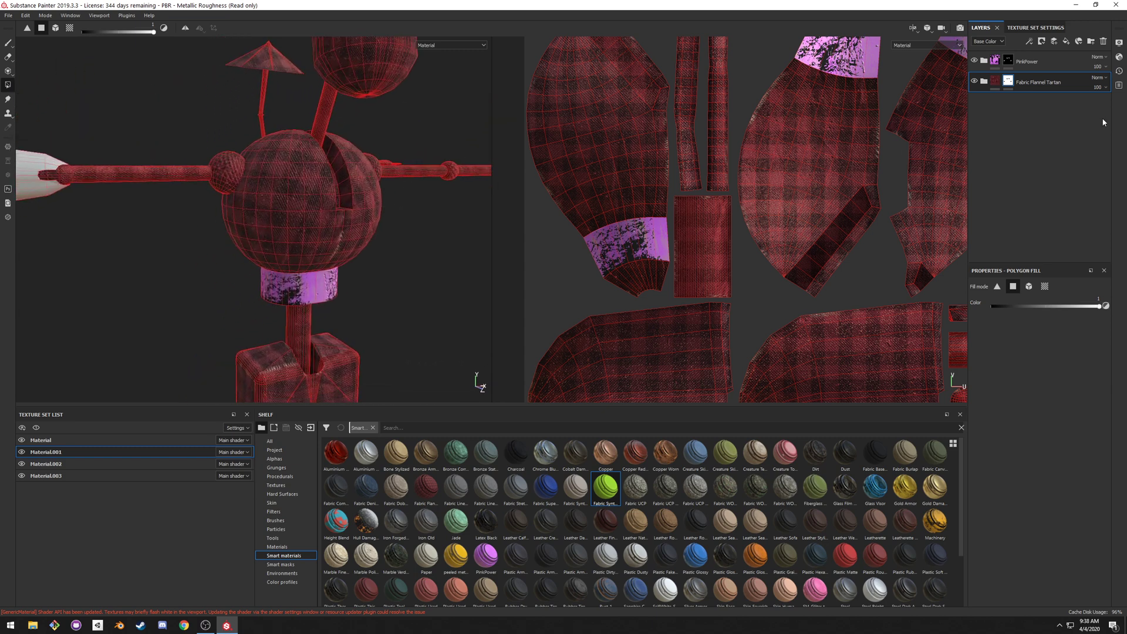
{"action": "mouse_move", "coordinate": [478, 383]}
{"action": "left_mouse_down", "text": "alt"}
{"action": "mouse_move", "coordinate": [390, 231]}
{"action": "mouse_move", "coordinate": [310, 240]}
{"action": "mouse_move", "coordinate": [299, 211]}
{"action": "left_mouse_up", "text": "alt"}
{"action": "key", "text": "1"}
{"action": "middle_click_drag", "start_coordinate": [299, 211], "coordinate": [336, 226], "text": "alt"}
{"action": "scroll", "coordinate": [336, 226], "scroll_direction": "up", "scroll_amount": 3}
{"action": "left_click_drag", "start_coordinate": [336, 226], "coordinate": [283, 255], "text": "alt"}
{"action": "middle_click_drag", "start_coordinate": [283, 255], "coordinate": [288, 197], "text": "alt"}
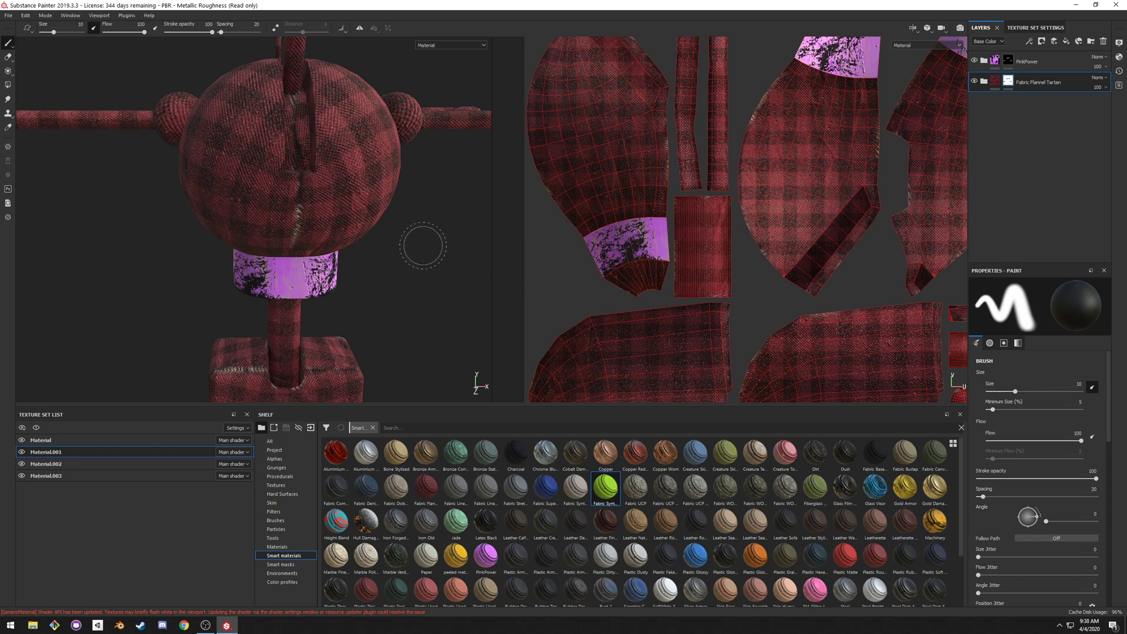
{"action": "left_click_drag", "start_coordinate": [332, 304], "coordinate": [278, 317], "text": "alt"}
{"action": "scroll", "coordinate": [314, 285], "scroll_direction": "up", "scroll_amount": 3}
{"action": "scroll", "coordinate": [315, 286], "scroll_direction": "up", "scroll_amount": 3}
{"action": "scroll", "coordinate": [312, 293], "scroll_direction": "down", "scroll_amount": 7}
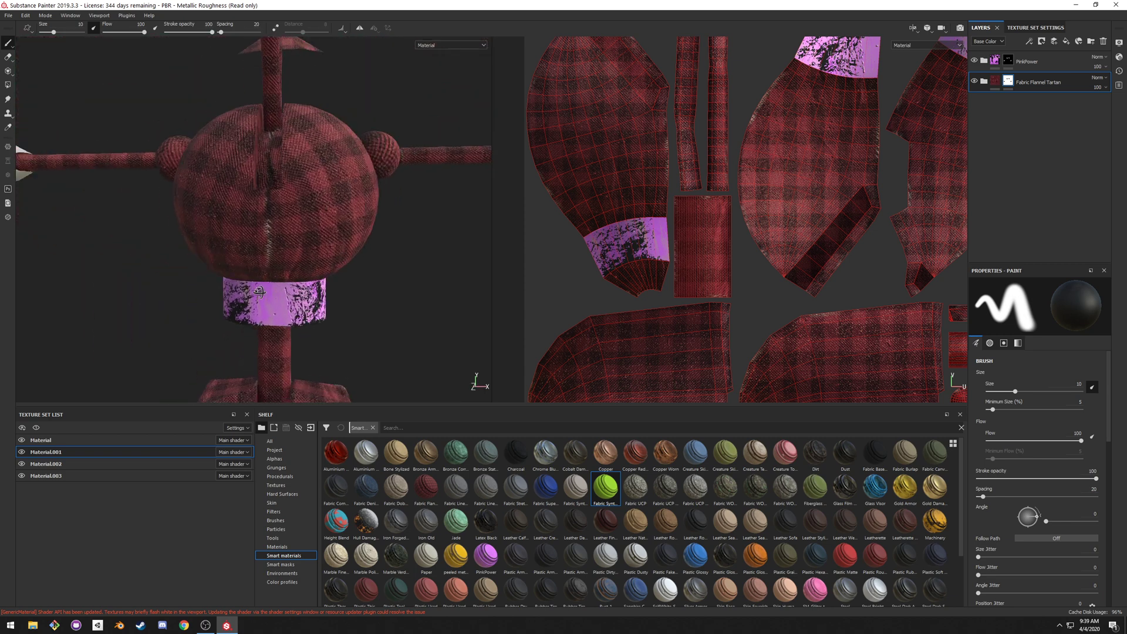
{"action": "middle_click_drag", "start_coordinate": [353, 397], "coordinate": [318, 317], "text": "alt"}
- Browse the shelf's smart materials, materials and smart masks, and preview the Fabric Flannel Tartan smart material
{"action": "scroll", "coordinate": [597, 505], "scroll_direction": "down", "scroll_amount": 3}
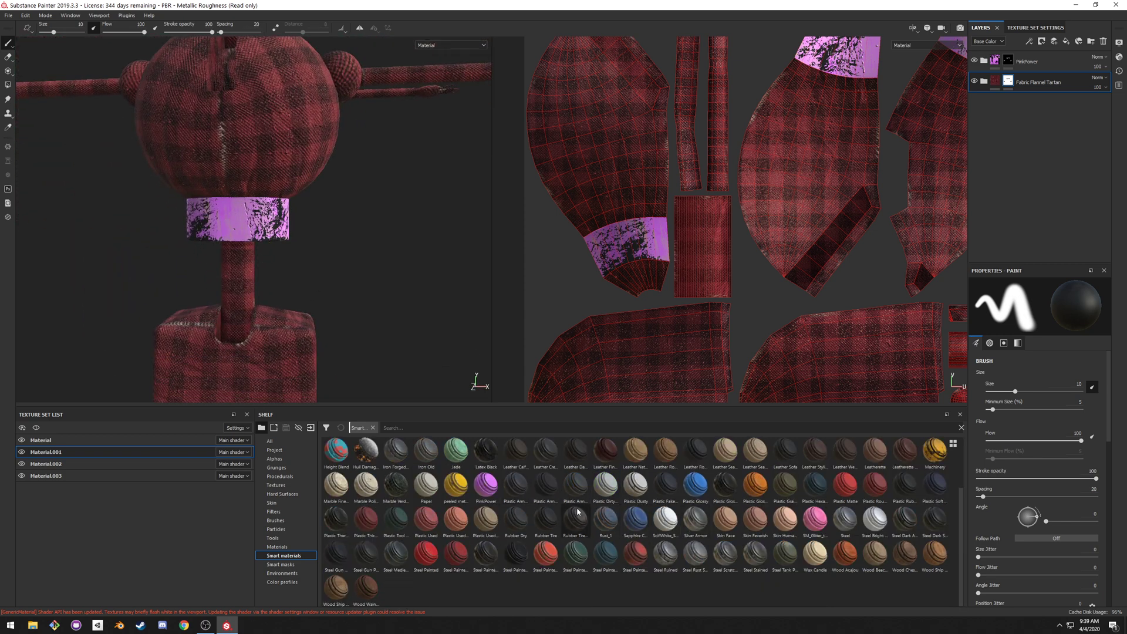
{"action": "scroll", "coordinate": [578, 513], "scroll_direction": "up", "scroll_amount": 3}
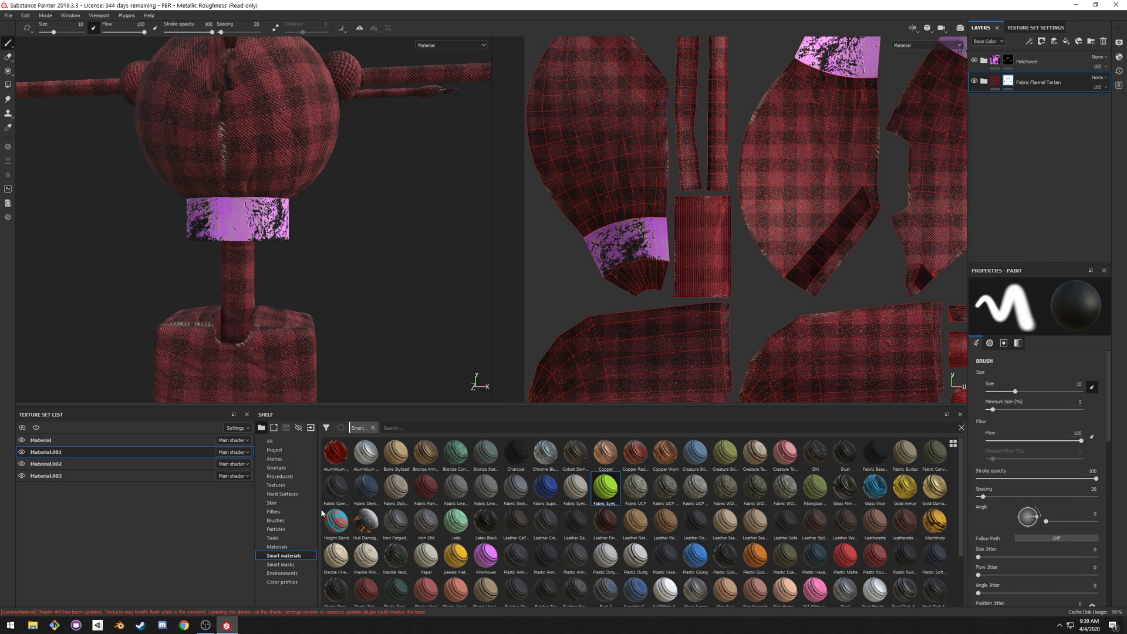
{"action": "left_click", "coordinate": [276, 546]}
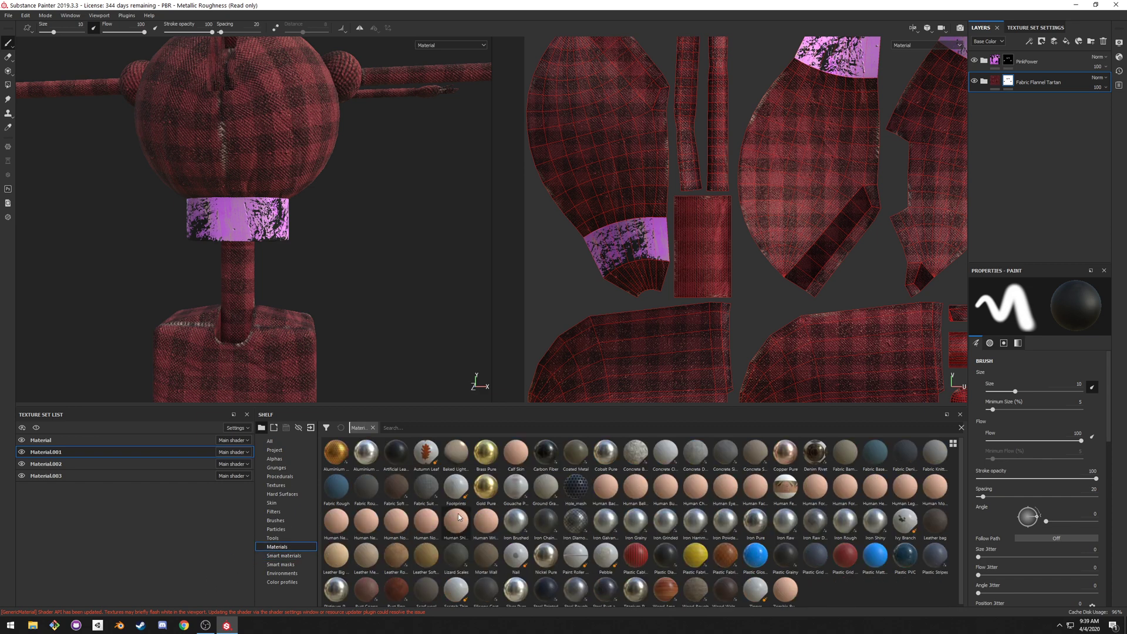
{"action": "left_click", "coordinate": [295, 556]}
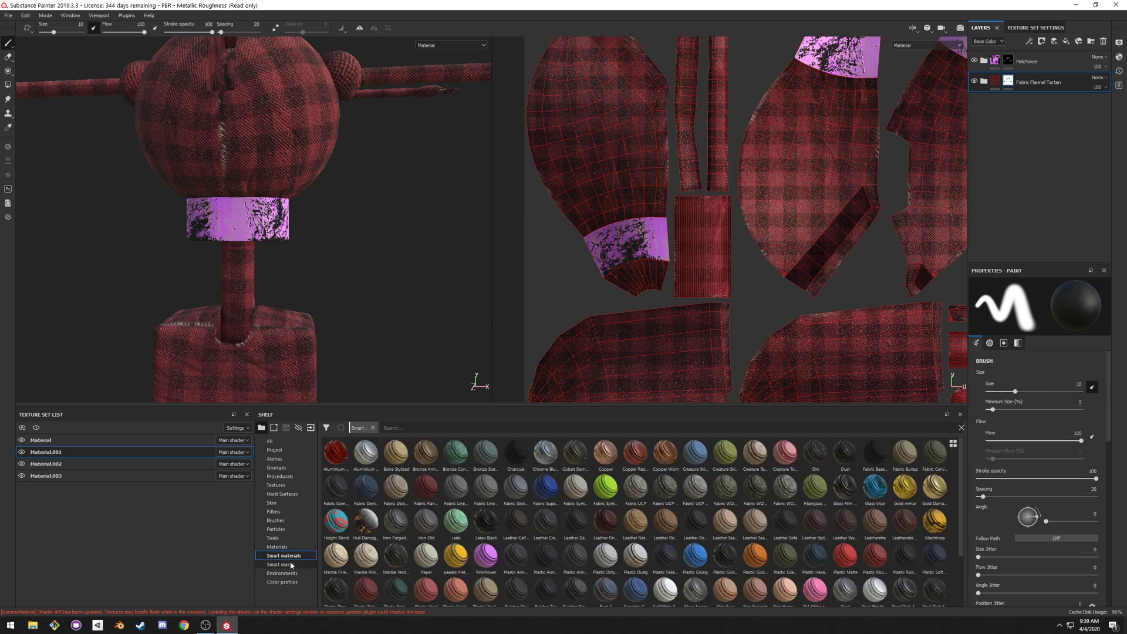
{"action": "left_click", "coordinate": [290, 564]}
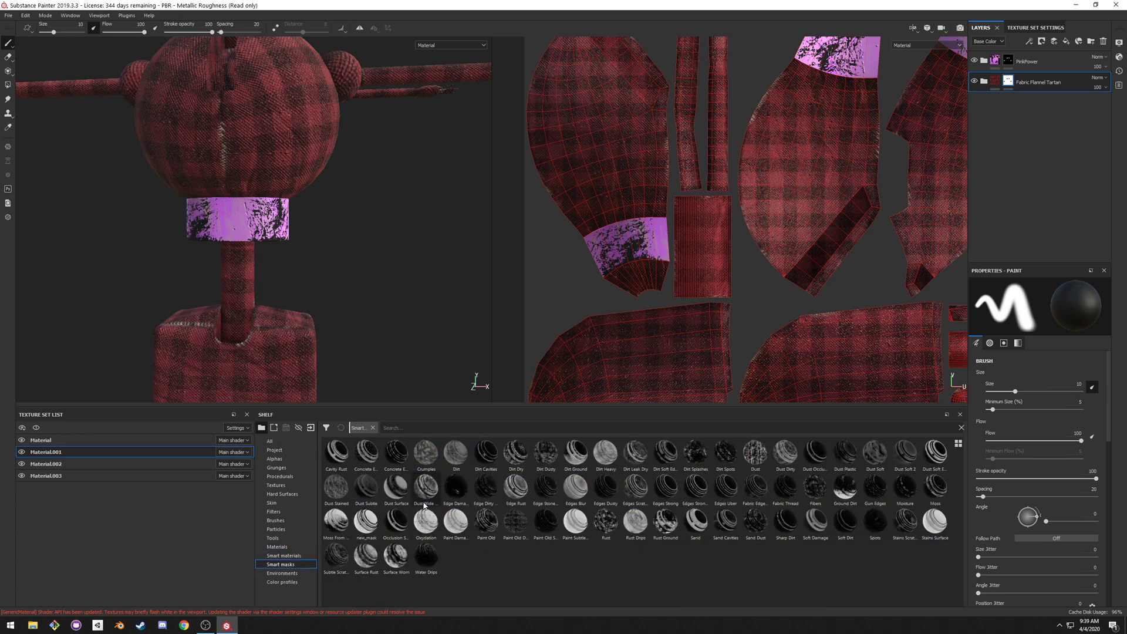
{"action": "mouse_move", "coordinate": [423, 505]}
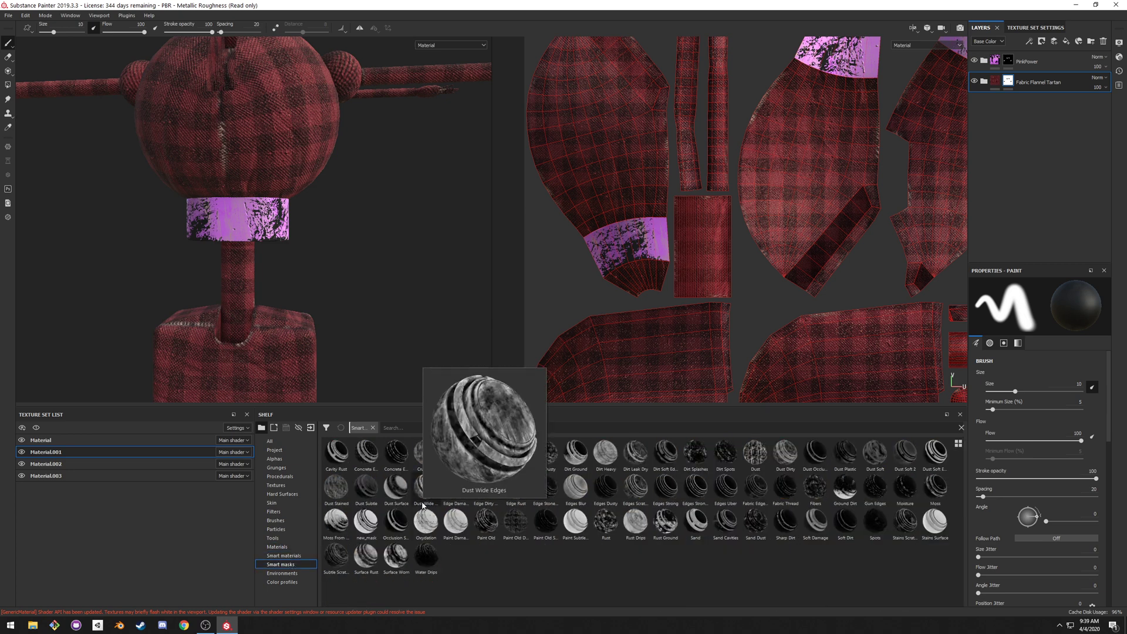
{"action": "left_click", "coordinate": [285, 556]}
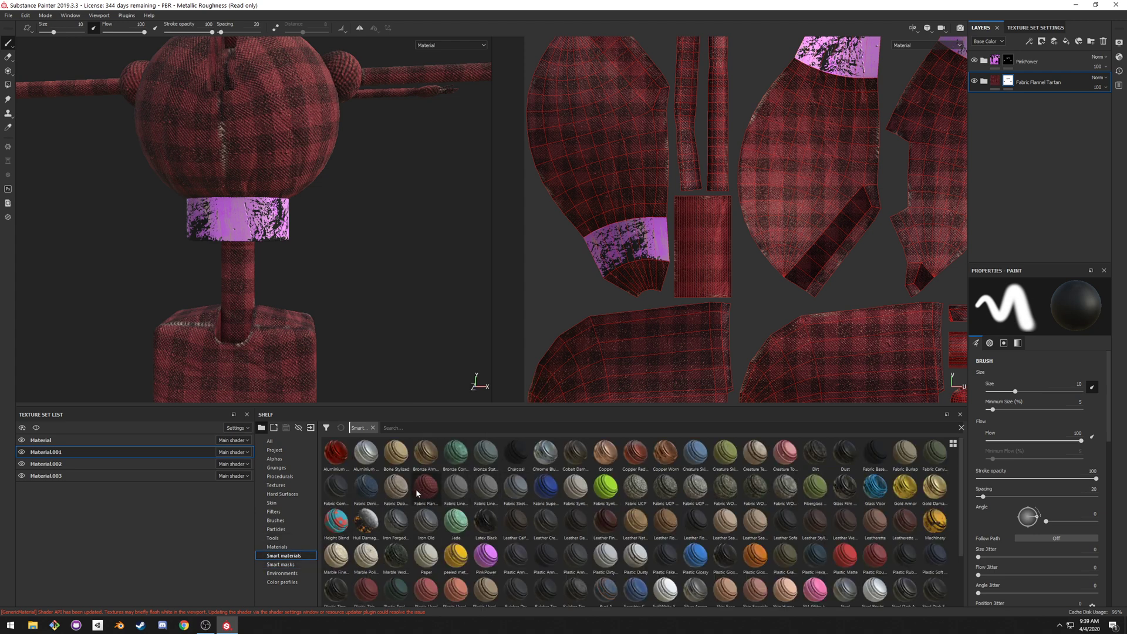
{"action": "mouse_move", "coordinate": [424, 493]}
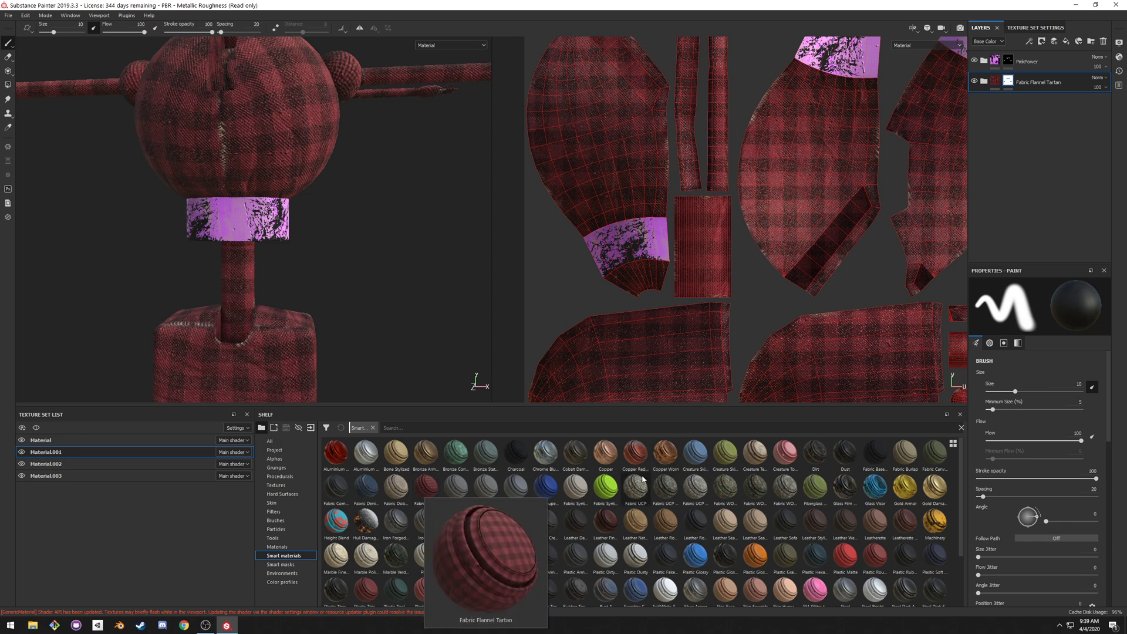
- Add a paint effect to the Fabric Flannel Tartan mask, and delete all the layers in the stack
{"action": "mouse_move", "coordinate": [643, 479]}
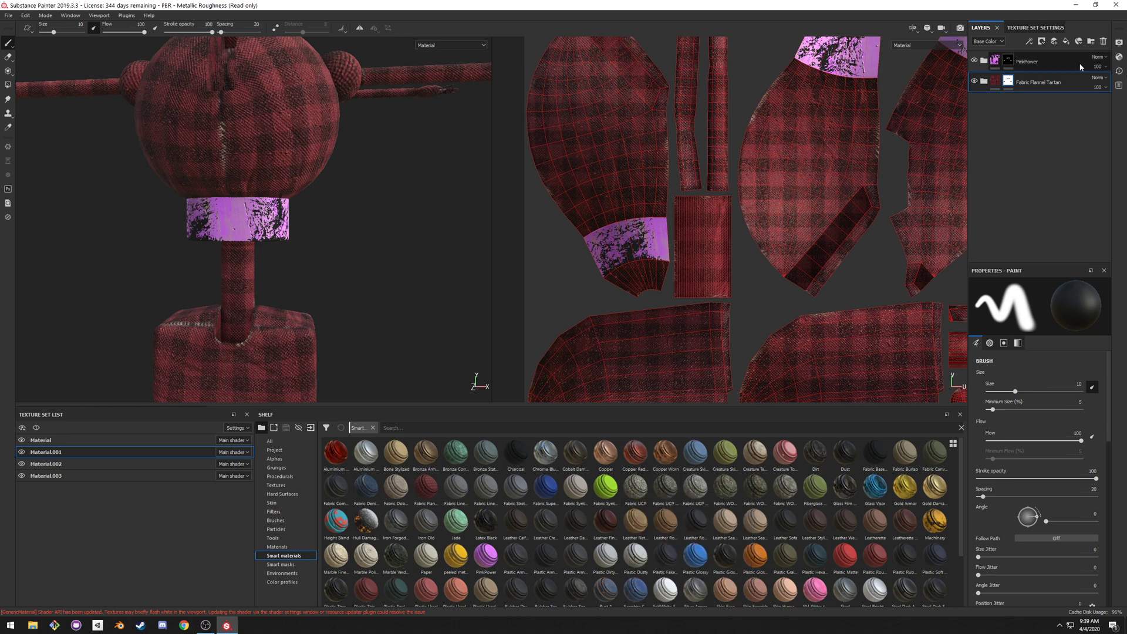
{"action": "left_click", "coordinate": [1029, 42]}
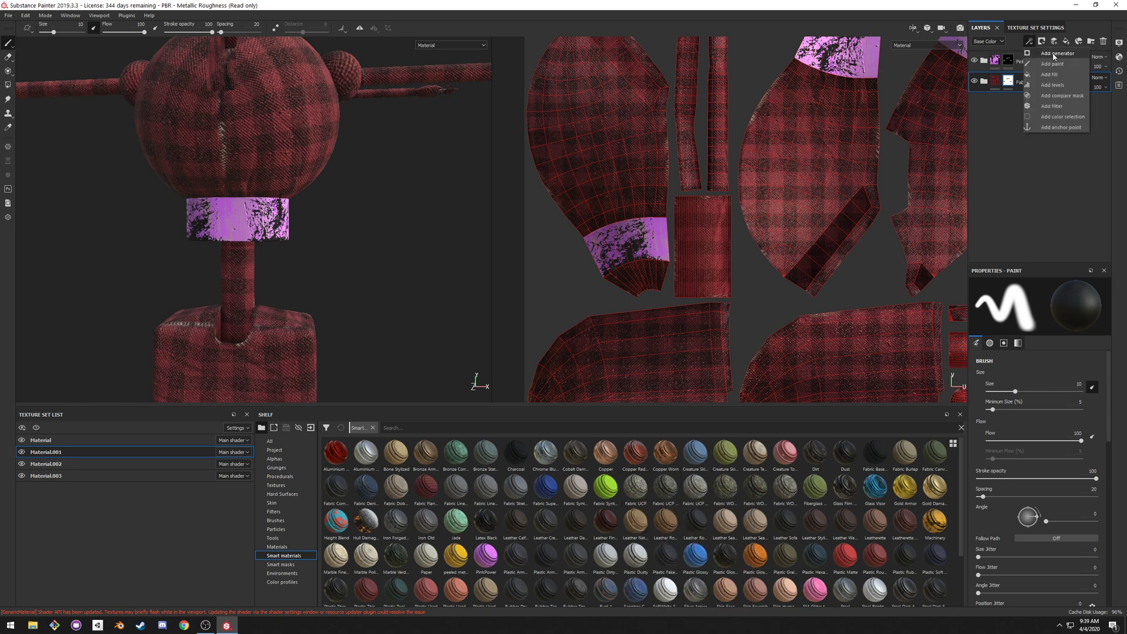
{"action": "left_click", "coordinate": [1053, 64]}
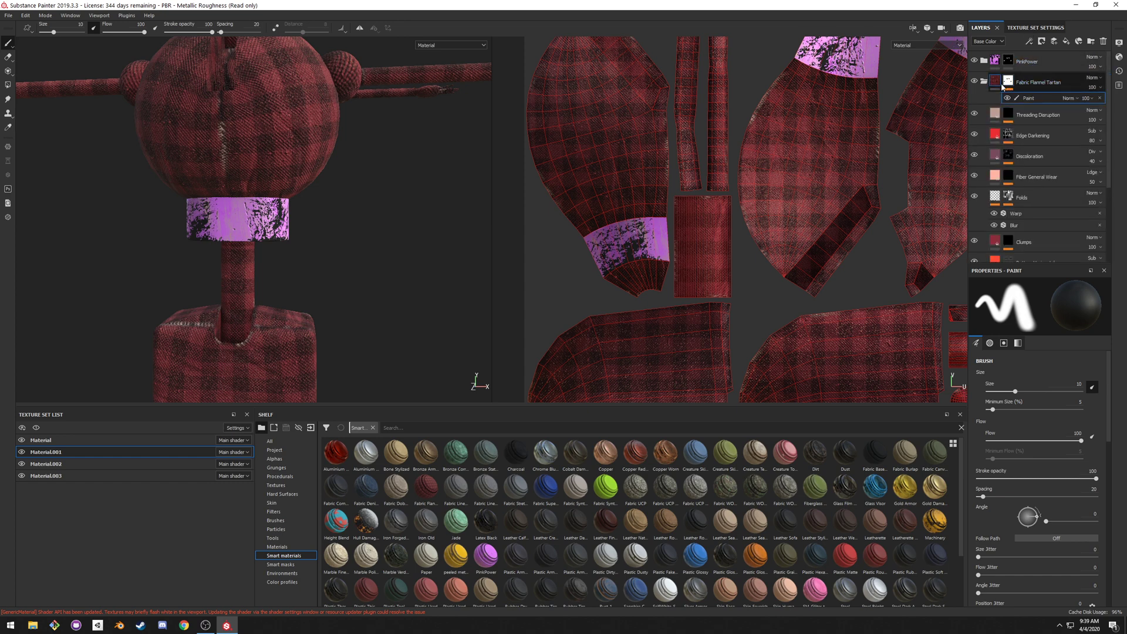
{"action": "key", "text": "Delete"}
{"action": "left_click", "coordinate": [1052, 66]}
{"action": "key", "text": "Delete"}
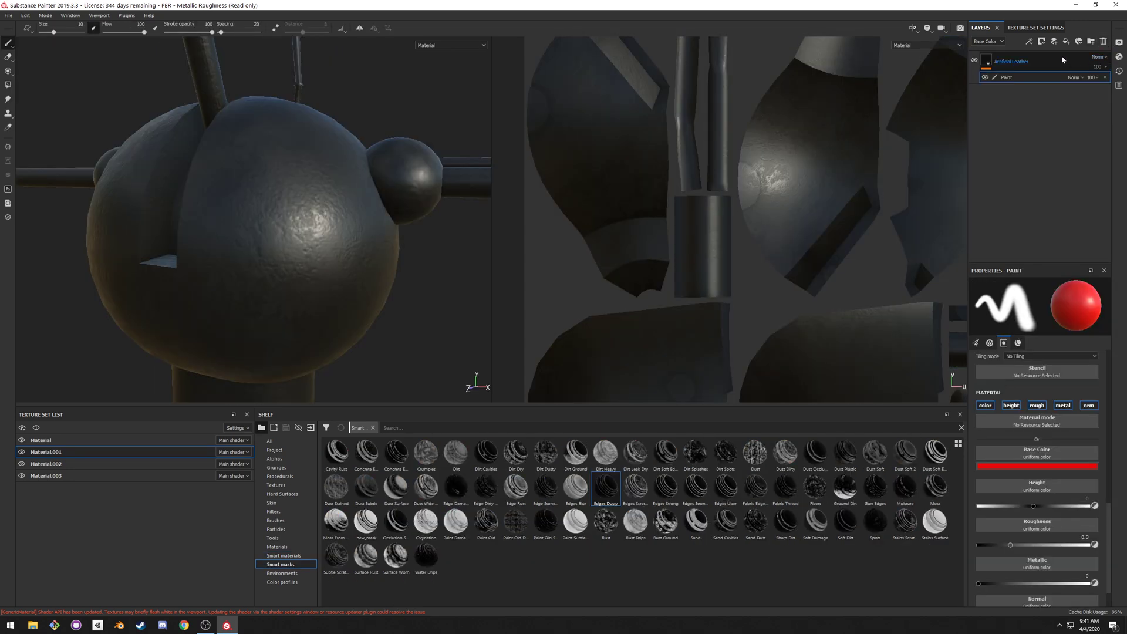
{"action": "left_click", "coordinate": [1105, 41]}
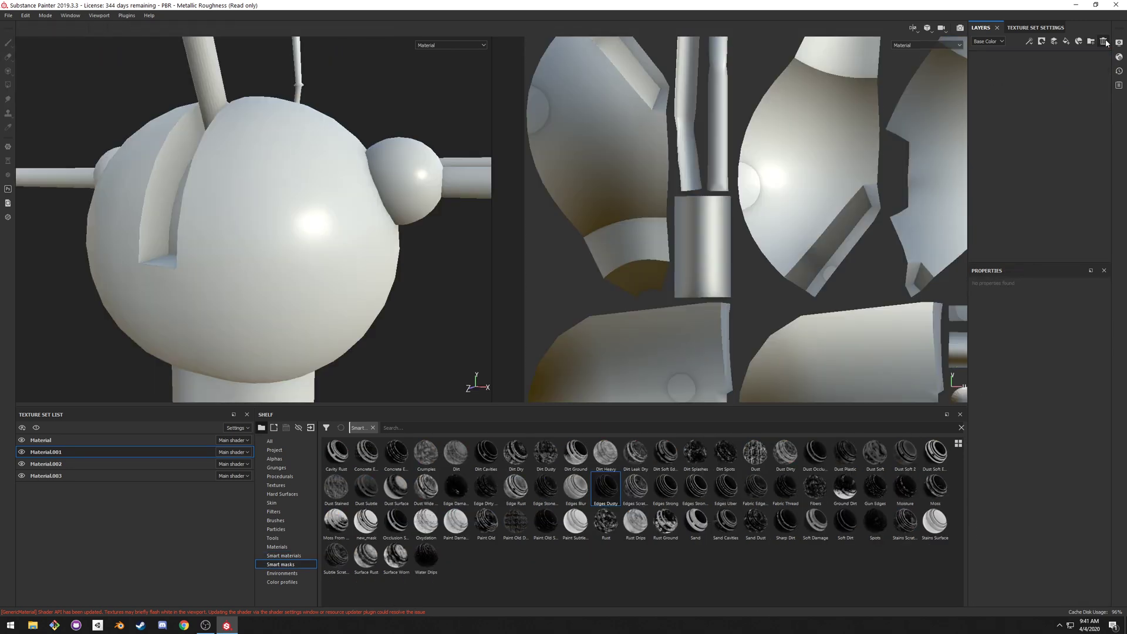
- Add a new paint layer to the empty stack and delete the surplus second one
{"action": "left_click", "coordinate": [1043, 42]}
{"action": "left_click", "coordinate": [1055, 42]}
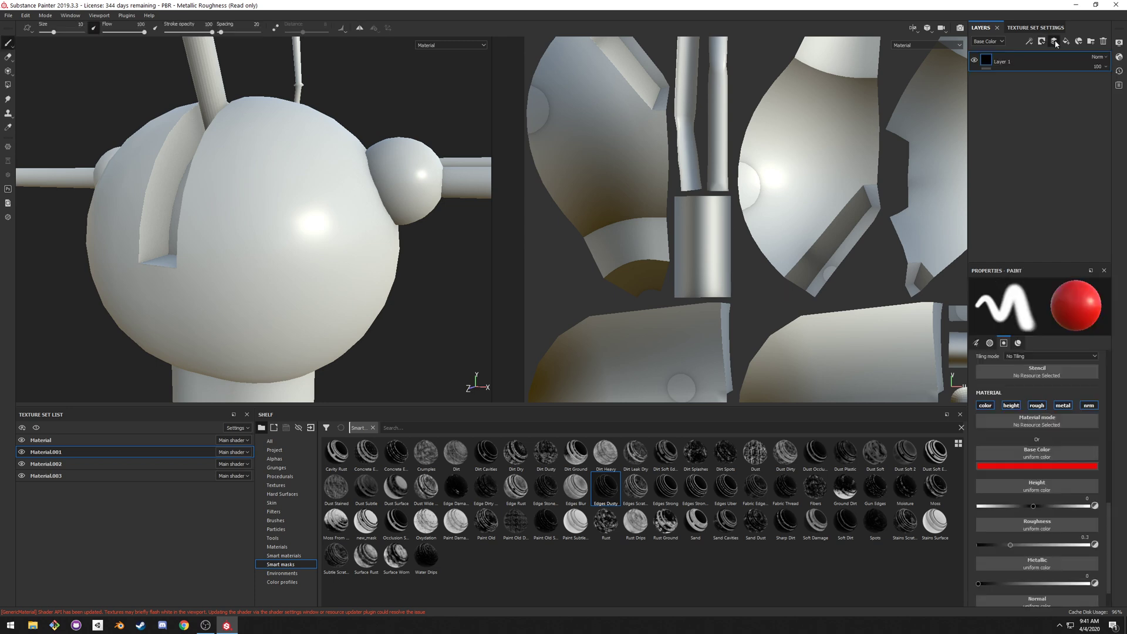
{"action": "left_click", "coordinate": [1045, 43]}
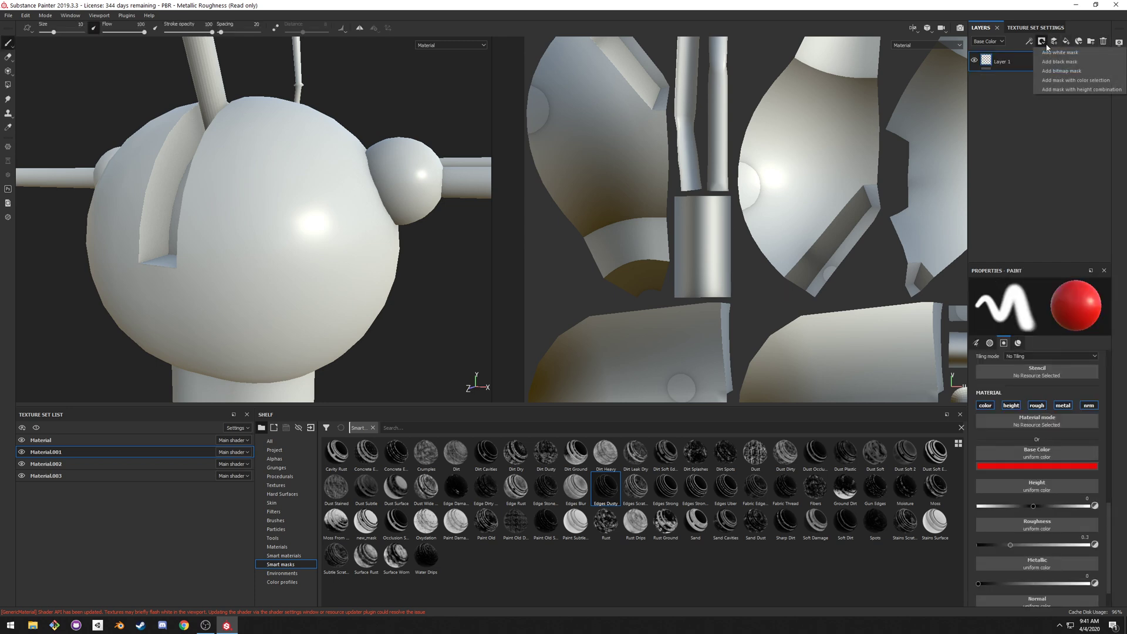
{"action": "left_click", "coordinate": [1057, 42]}
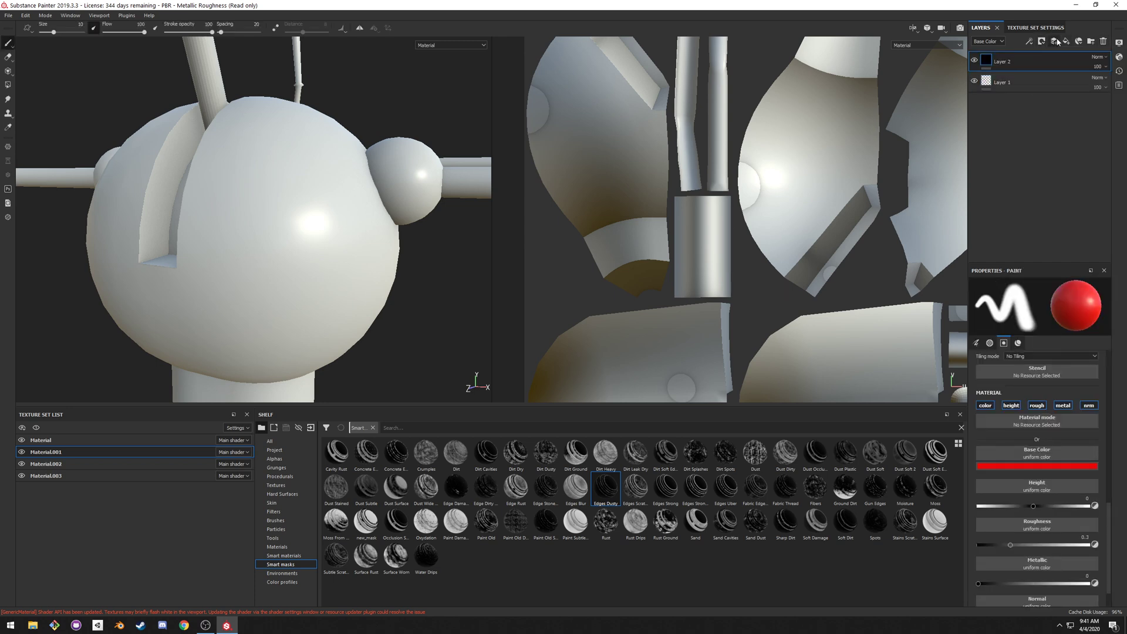
{"action": "left_click", "coordinate": [1102, 41]}
{"action": "left_click", "coordinate": [1029, 42]}
{"action": "left_click", "coordinate": [1053, 77]}
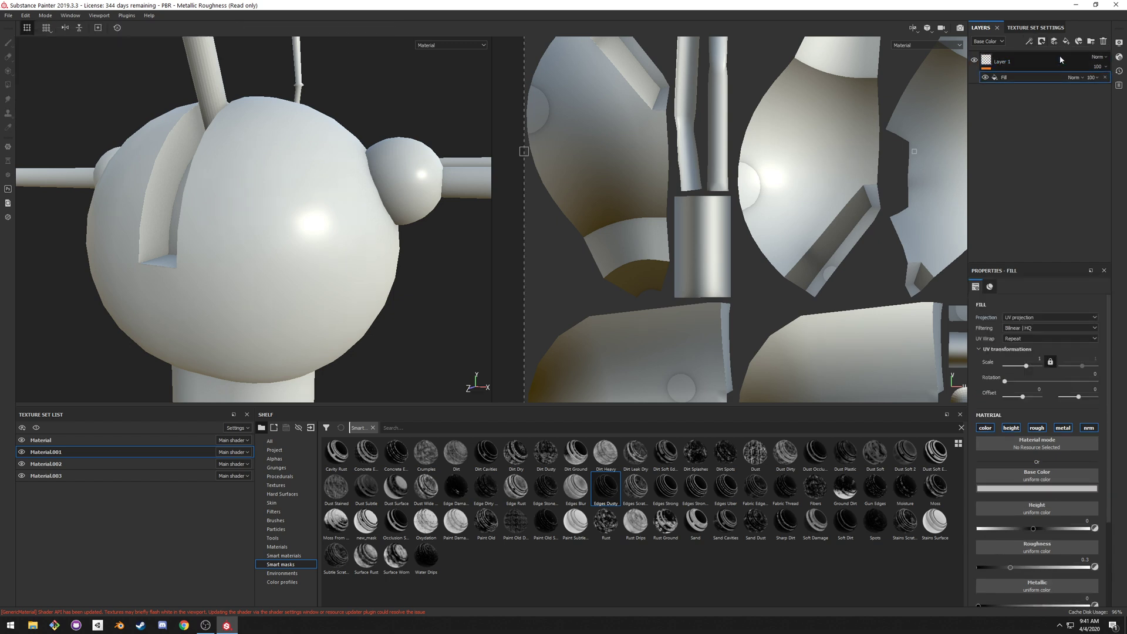
{"action": "left_click", "coordinate": [1103, 41]}
- Add a paint effect to Layer 1 and paint a red blob on the torso sphere
{"action": "left_click", "coordinate": [1029, 42]}
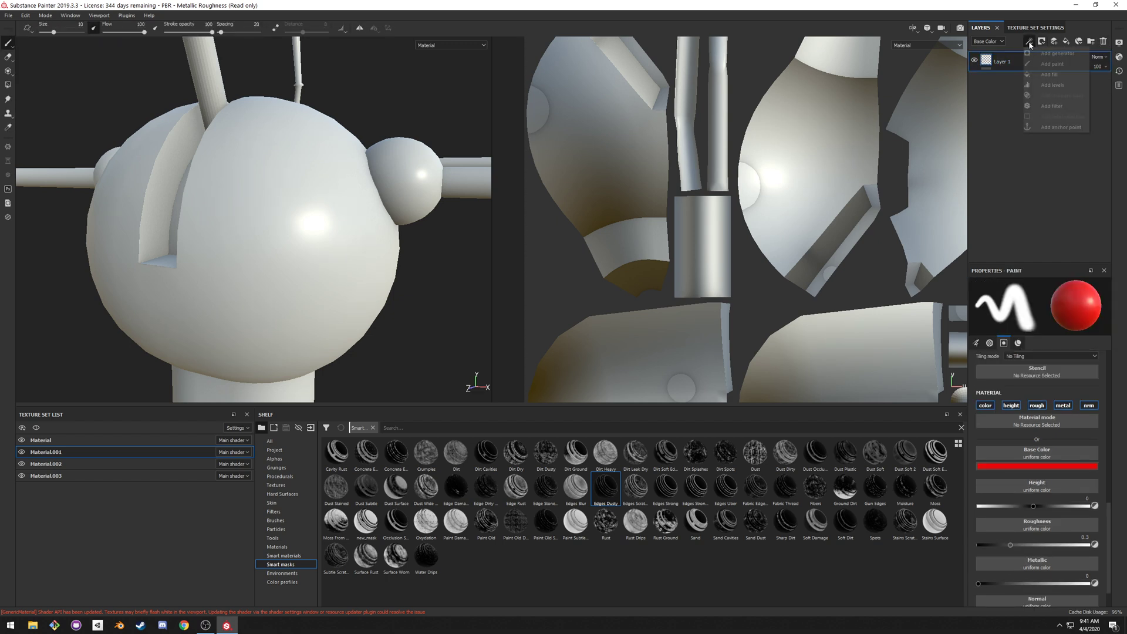
{"action": "left_click", "coordinate": [1052, 64]}
{"action": "left_click_drag", "start_coordinate": [297, 244], "coordinate": [253, 240]}
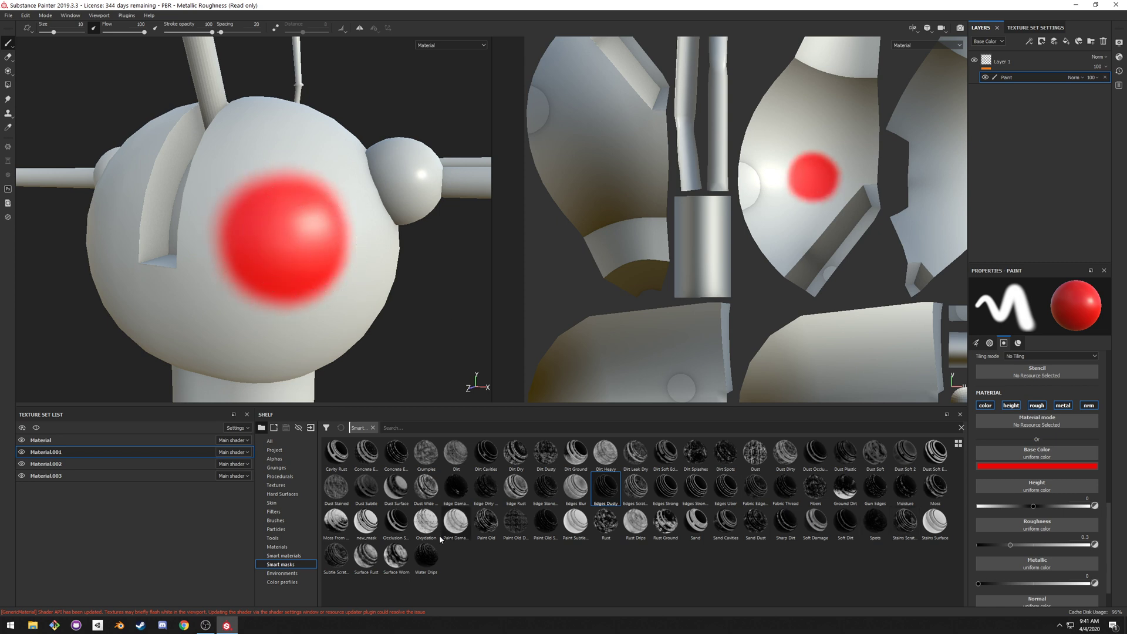
- Try the Water Drips smart mask on Layer 1 twice, undoing it each time
{"action": "mouse_move", "coordinate": [427, 554]}
{"action": "left_mouse_down"}
{"action": "mouse_move", "coordinate": [886, 238]}
{"action": "mouse_move", "coordinate": [1033, 61]}
{"action": "mouse_move", "coordinate": [1063, 64]}
{"action": "left_mouse_up"}
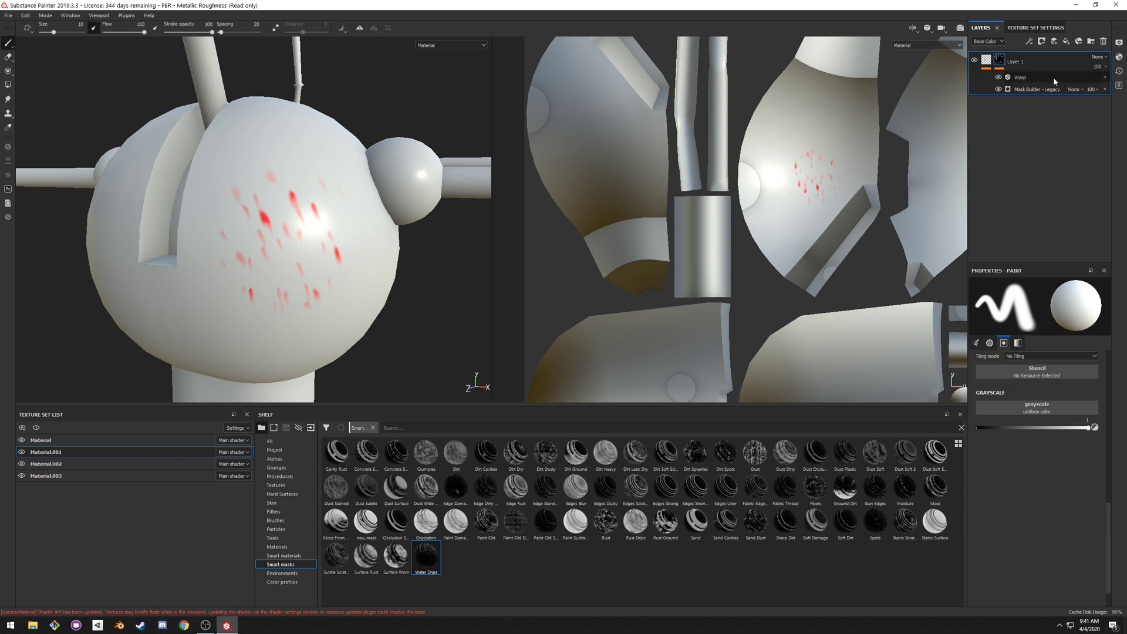
{"action": "key", "text": "ctrl+z"}
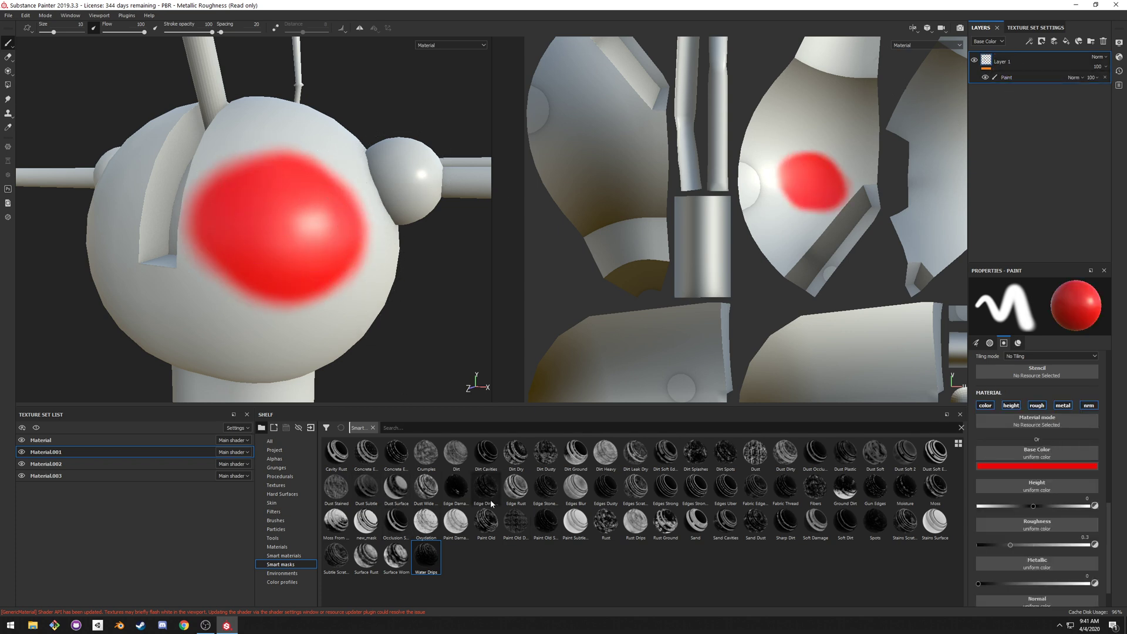
{"action": "mouse_move", "coordinate": [428, 515]}
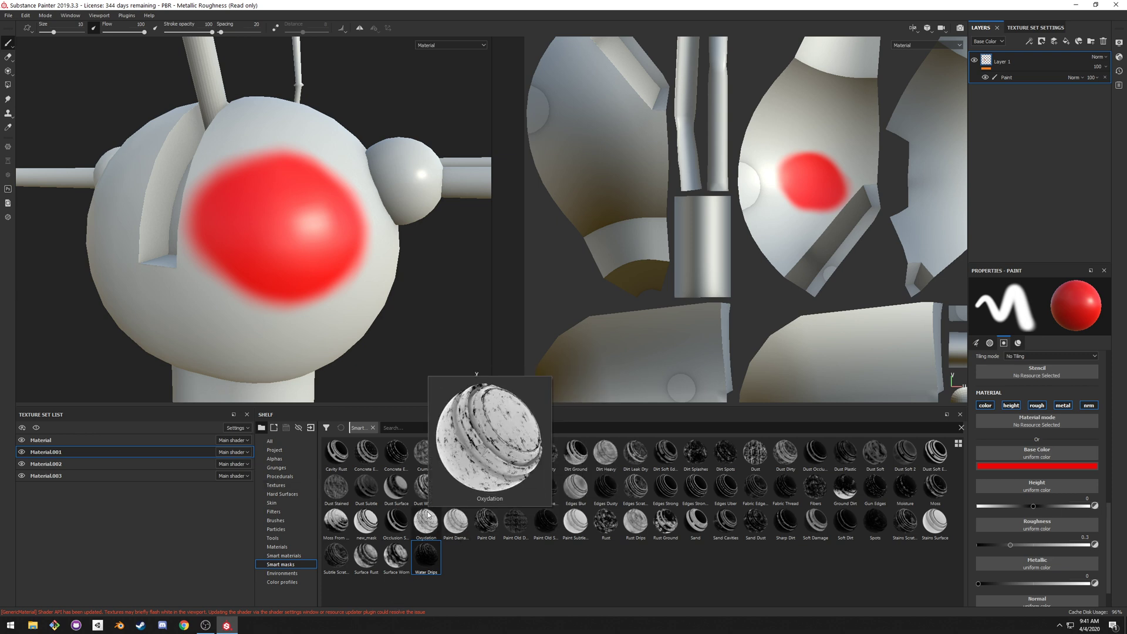
{"action": "left_click_drag", "start_coordinate": [426, 556], "coordinate": [1054, 67]}
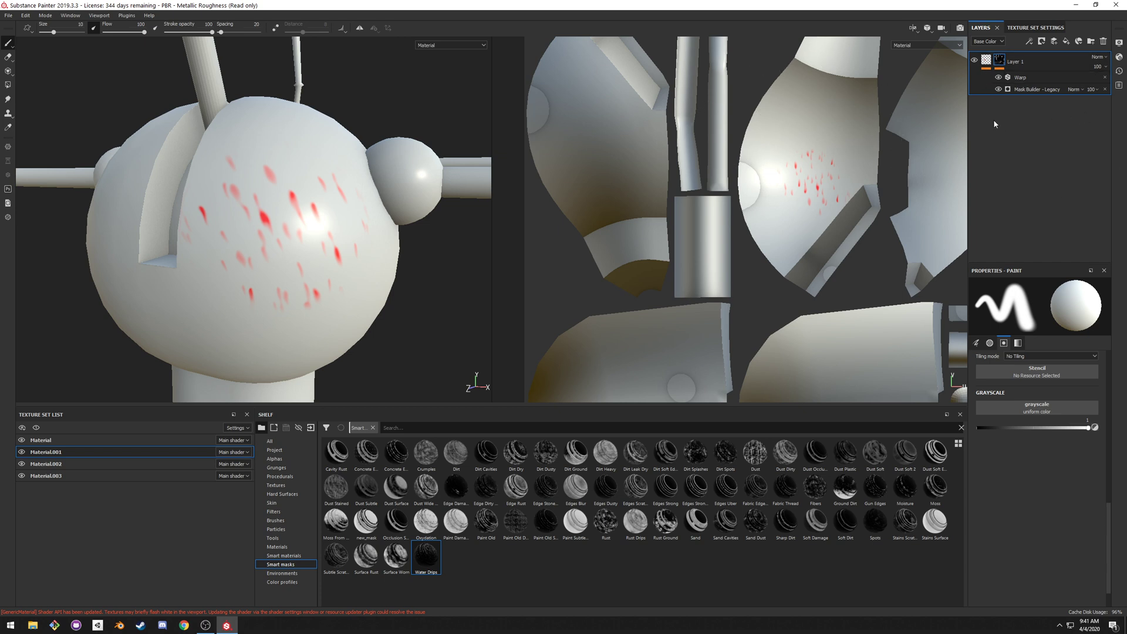
{"action": "key", "text": "ctrl+z"}
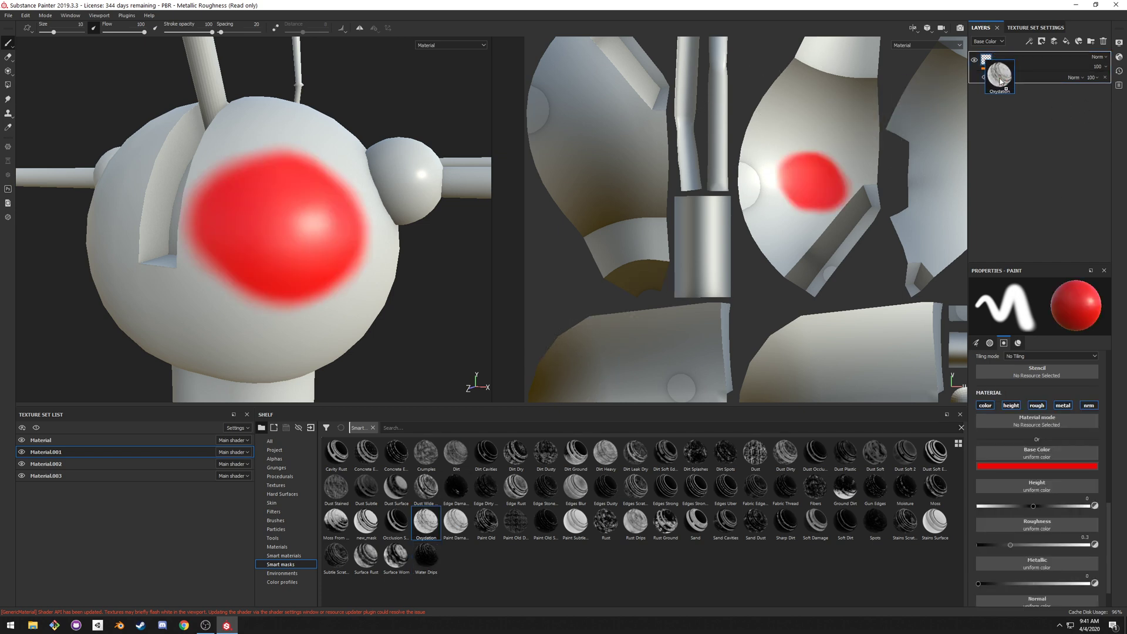
- Try the Oxydation smart mask on Layer 1, inspect it on the sphere and undo it
{"action": "left_click_drag", "start_coordinate": [1020, 73], "coordinate": [1019, 73]}
{"action": "left_click_drag", "start_coordinate": [331, 193], "coordinate": [317, 238], "text": "alt"}
{"action": "scroll", "coordinate": [274, 204], "scroll_direction": "up", "scroll_amount": 5}
{"action": "scroll", "coordinate": [334, 176], "scroll_direction": "down", "scroll_amount": 3}
{"action": "key", "text": "ctrl+z"}
- Try the Dust Surface and Edge Dirty smart masks one after the other on Layer 1, undoing each
{"action": "mouse_move", "coordinate": [396, 488]}
{"action": "left_mouse_down"}
{"action": "mouse_move", "coordinate": [822, 185]}
{"action": "mouse_move", "coordinate": [1033, 59]}
{"action": "left_mouse_up"}
{"action": "left_click_drag", "start_coordinate": [372, 201], "coordinate": [372, 156], "text": "alt"}
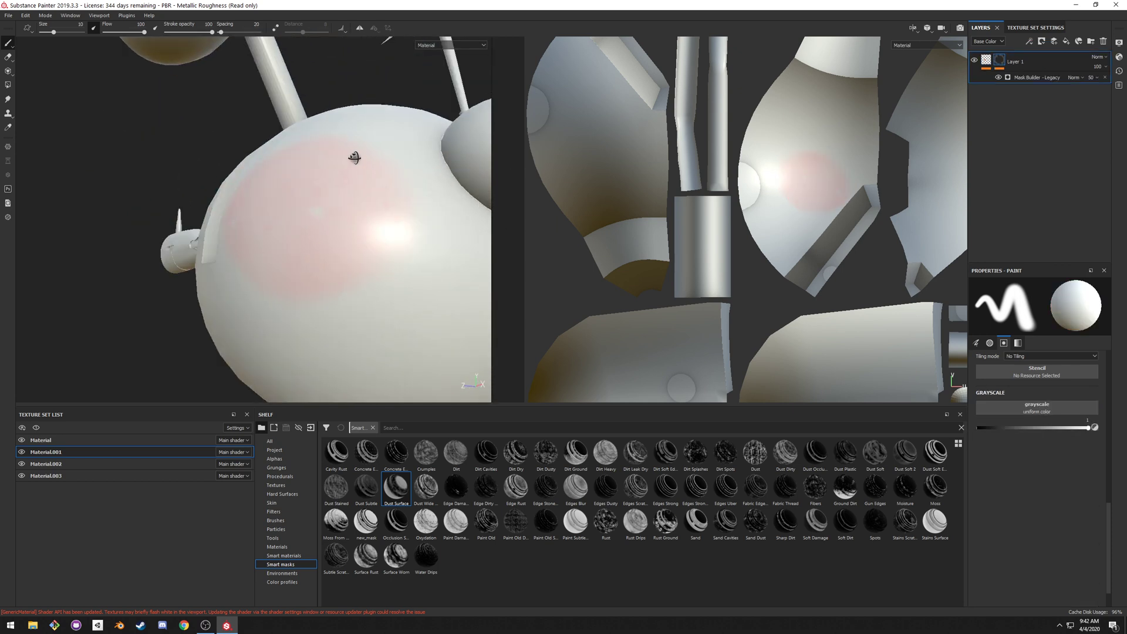
{"action": "key", "text": "ctrl+z"}
{"action": "left_click_drag", "start_coordinate": [485, 487], "coordinate": [1016, 62]}
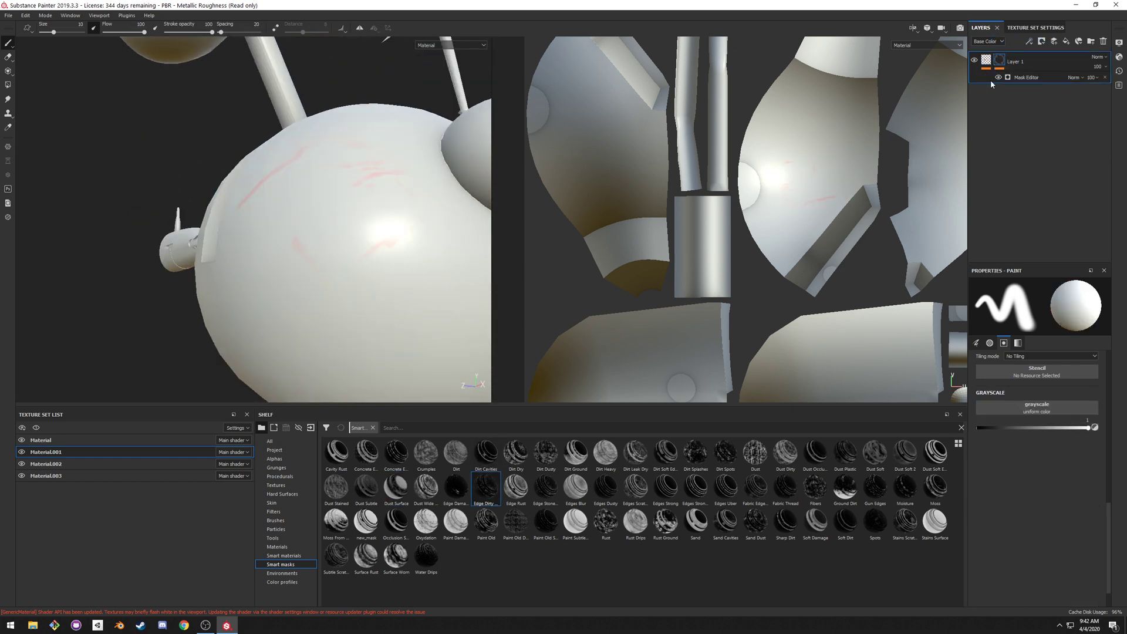
{"action": "key", "text": "ctrl+z"}
- Try the Rust and Rust Ground smart masks one after the other on Layer 1, undoing each
{"action": "left_click_drag", "start_coordinate": [606, 522], "coordinate": [1024, 62]}
{"action": "mouse_move", "coordinate": [356, 259]}
{"action": "left_mouse_down", "text": "alt"}
{"action": "mouse_move", "coordinate": [345, 254]}
{"action": "mouse_move", "coordinate": [499, 244]}
{"action": "mouse_move", "coordinate": [349, 286]}
{"action": "left_mouse_up", "text": "alt"}
{"action": "key", "text": "ctrl+z"}
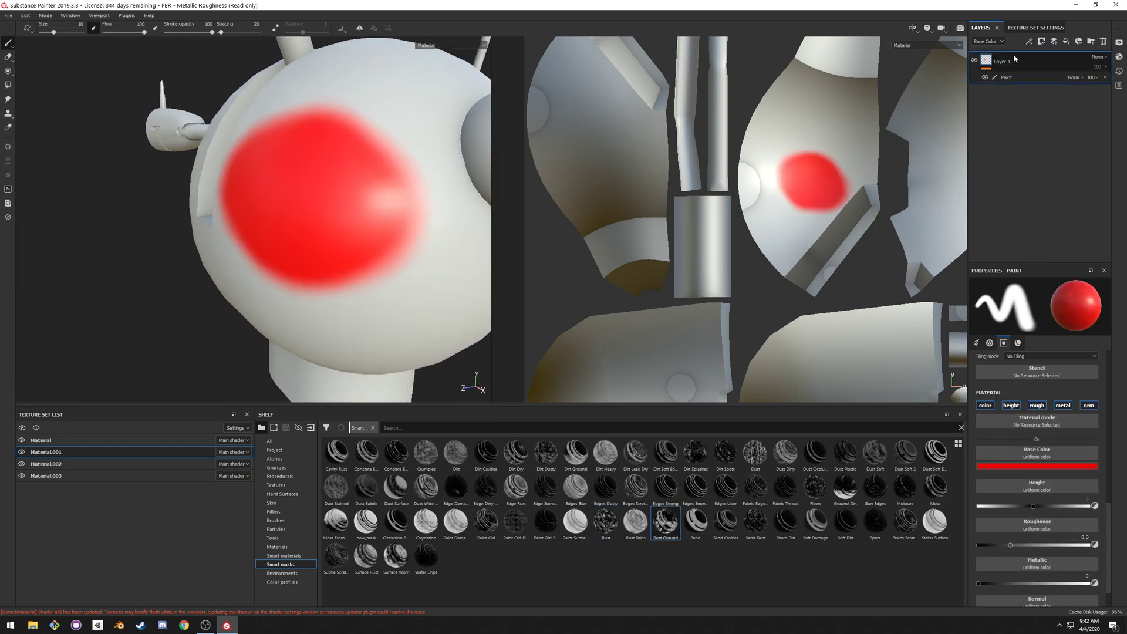
{"action": "left_click_drag", "start_coordinate": [665, 520], "coordinate": [1026, 61]}
{"action": "left_click_drag", "start_coordinate": [339, 227], "coordinate": [370, 241], "text": "alt"}
{"action": "key", "text": "ctrl+z"}
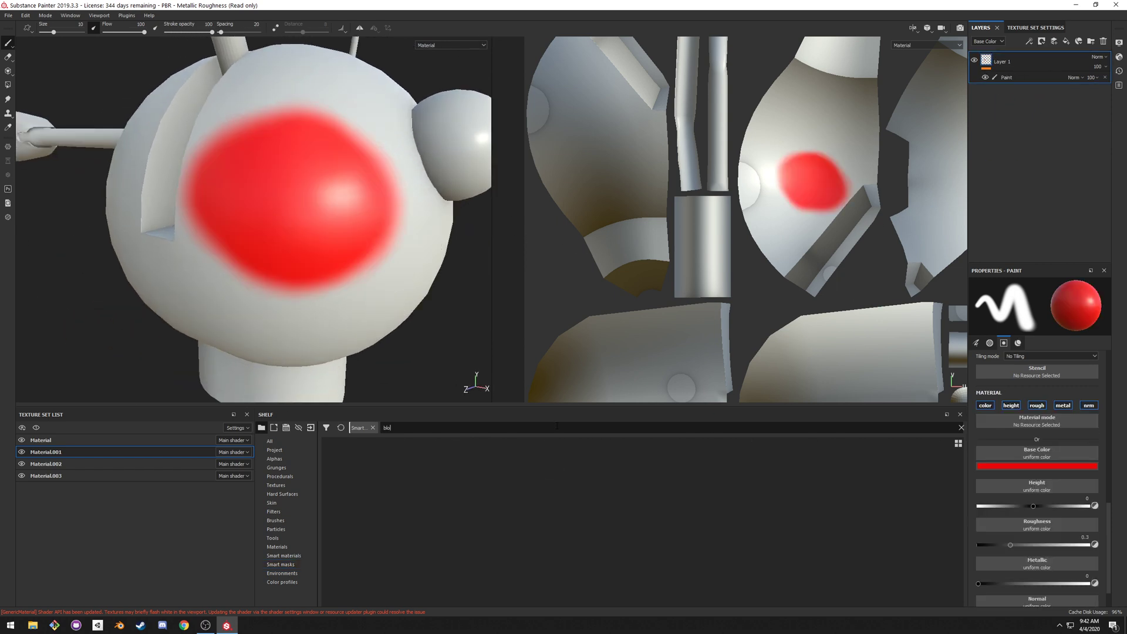
- Try the Subtle Scratches smart mask on Layer 1 and undo it
{"action": "mouse_move", "coordinate": [336, 555]}
{"action": "left_mouse_down"}
{"action": "mouse_move", "coordinate": [951, 47]}
{"action": "mouse_move", "coordinate": [1004, 61]}
{"action": "left_mouse_up"}
{"action": "left_click_drag", "start_coordinate": [345, 223], "coordinate": [322, 244], "text": "alt"}
{"action": "key", "text": "ctrl+z"}
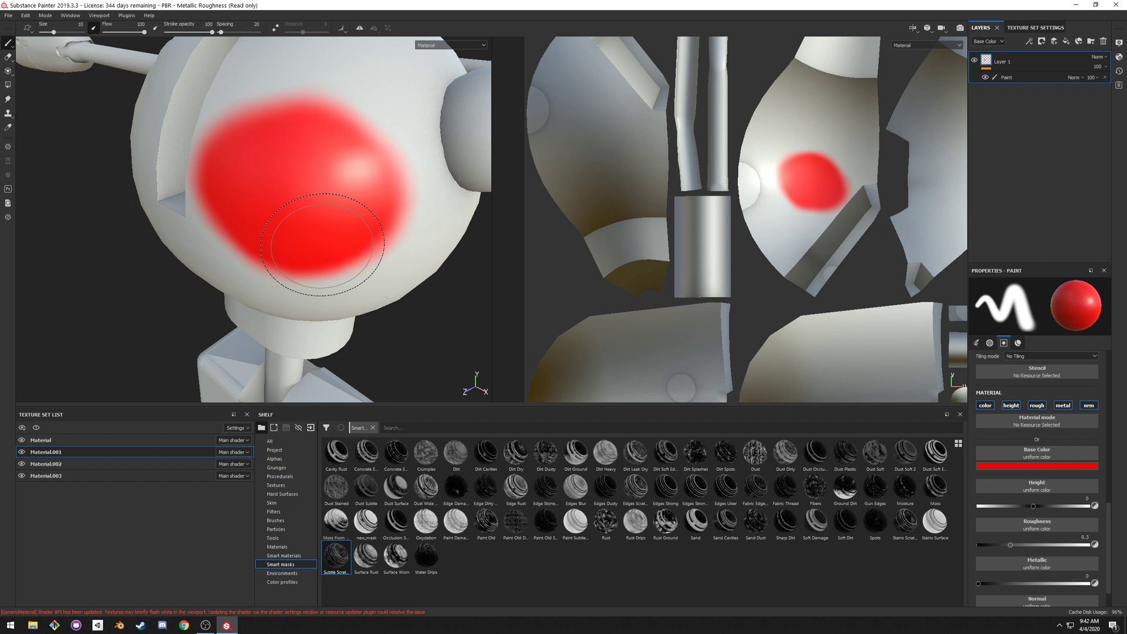
- Undo the red strokes on the torso sphere and apply the Fabric Flannel Tartan smart material to the robot's Material.001 parts
{"action": "key", "text": "ctrl+z"}
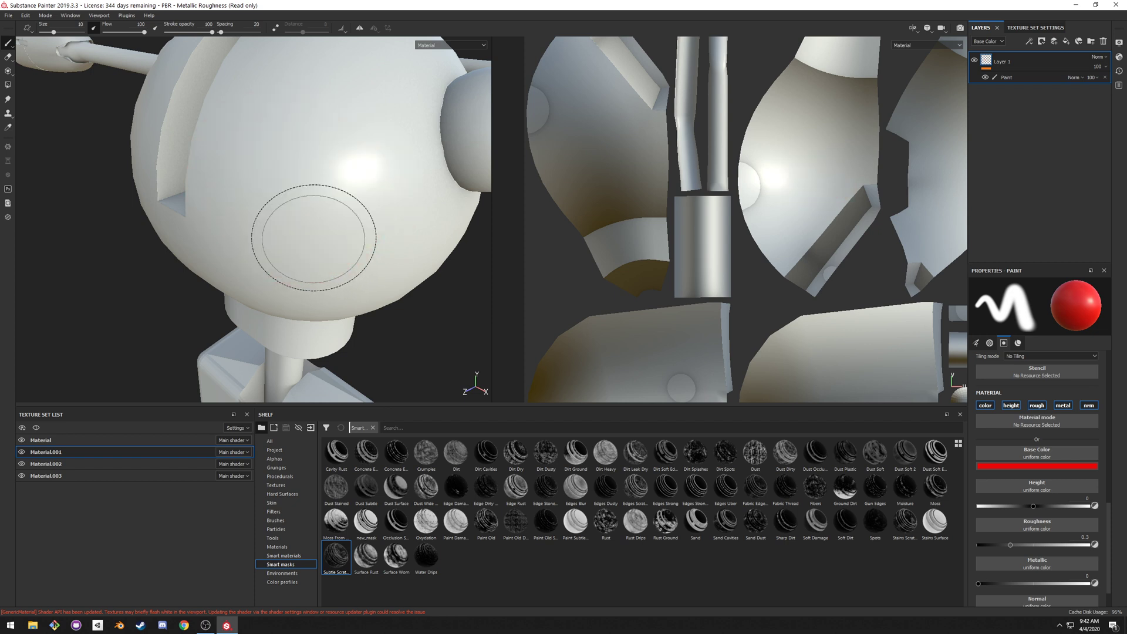
{"action": "scroll", "coordinate": [313, 239], "scroll_direction": "down", "scroll_amount": 5}
{"action": "left_click_drag", "start_coordinate": [315, 244], "coordinate": [325, 245], "text": "alt"}
{"action": "middle_click_drag", "start_coordinate": [333, 235], "coordinate": [351, 220], "text": "alt"}
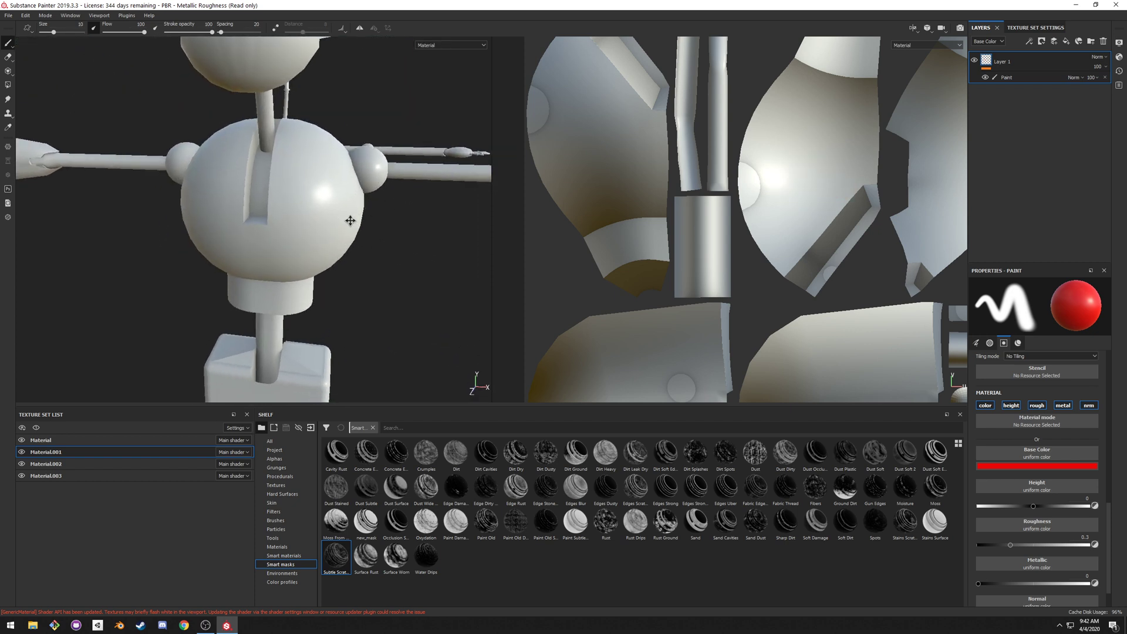
{"action": "scroll", "coordinate": [350, 221], "scroll_direction": "down", "scroll_amount": 3}
{"action": "left_click_drag", "start_coordinate": [350, 220], "coordinate": [300, 219], "text": "alt"}
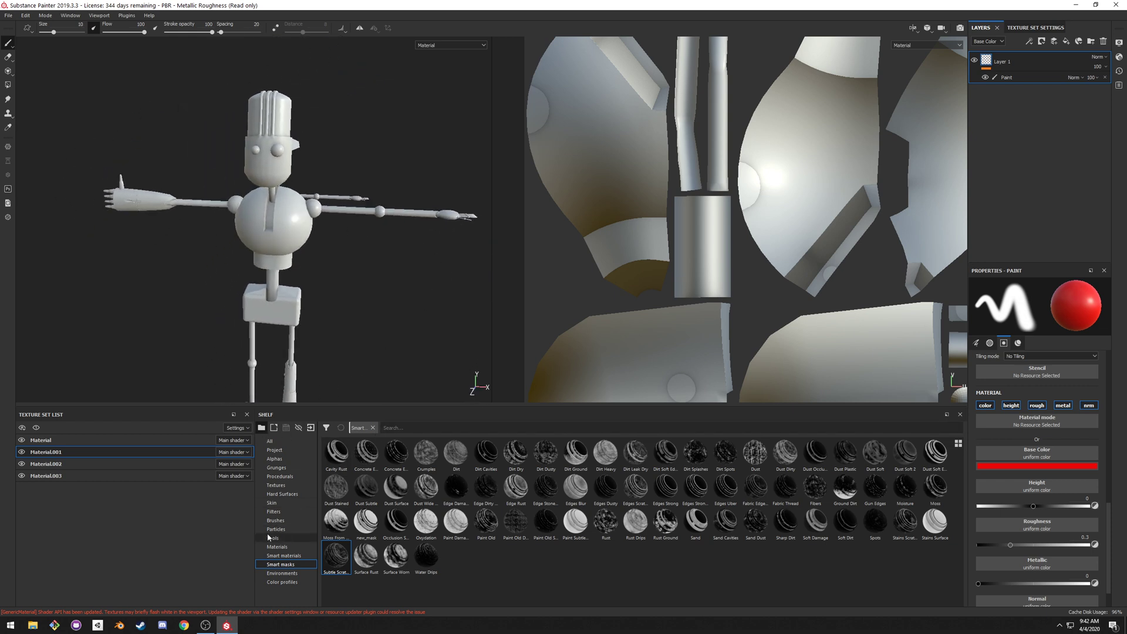
{"action": "left_click", "coordinate": [286, 556]}
{"action": "left_click_drag", "start_coordinate": [431, 489], "coordinate": [301, 234]}
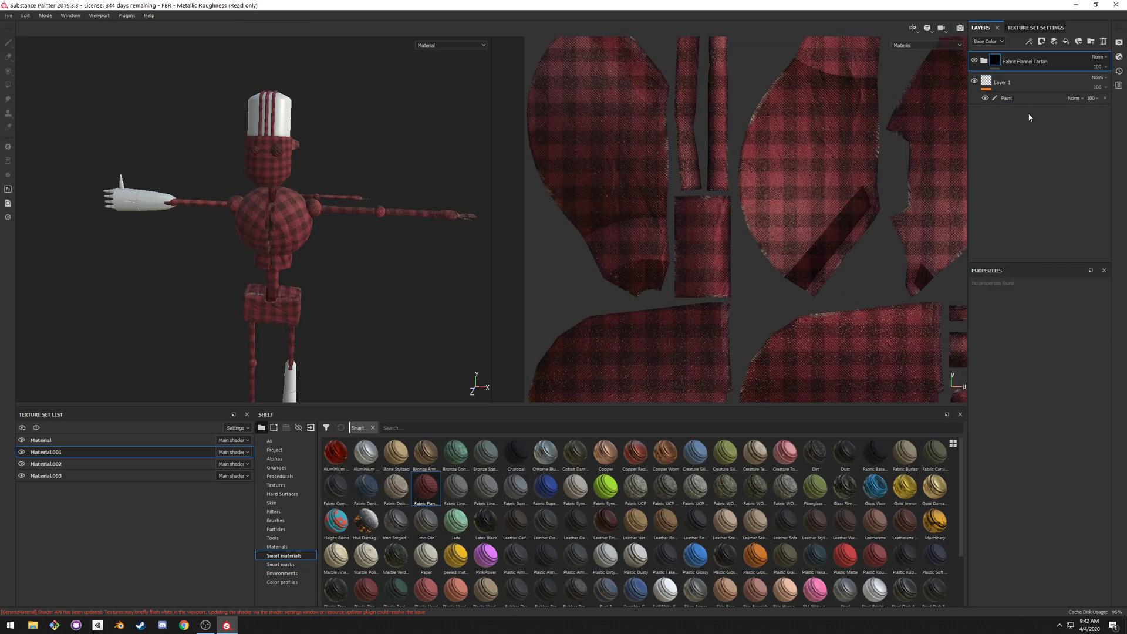
- Examine the project configuration and its mesh file selection without changing anything, and show the texture set settings
{"action": "left_click", "coordinate": [26, 16]}
{"action": "mouse_move", "coordinate": [46, 15]}
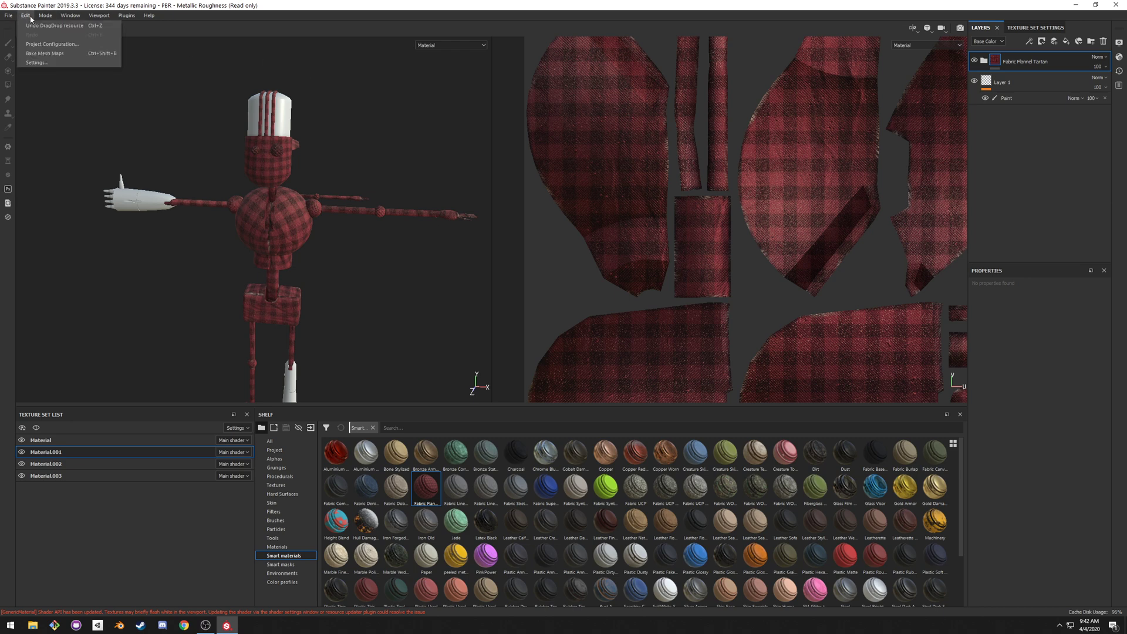
{"action": "left_click", "coordinate": [51, 44]}
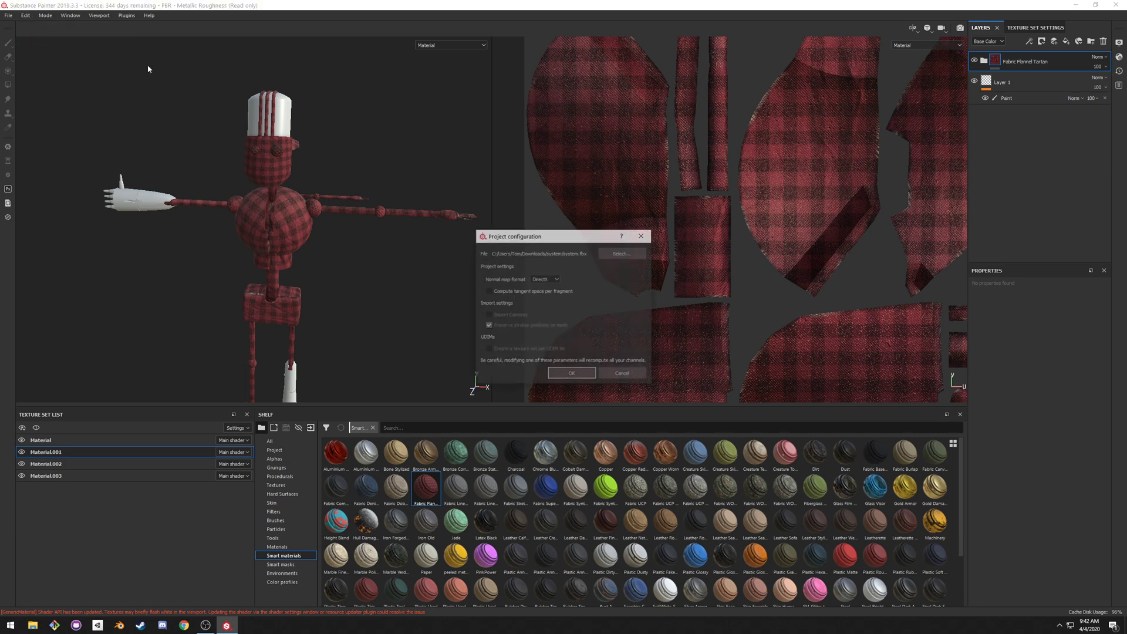
{"action": "left_click", "coordinate": [632, 253]}
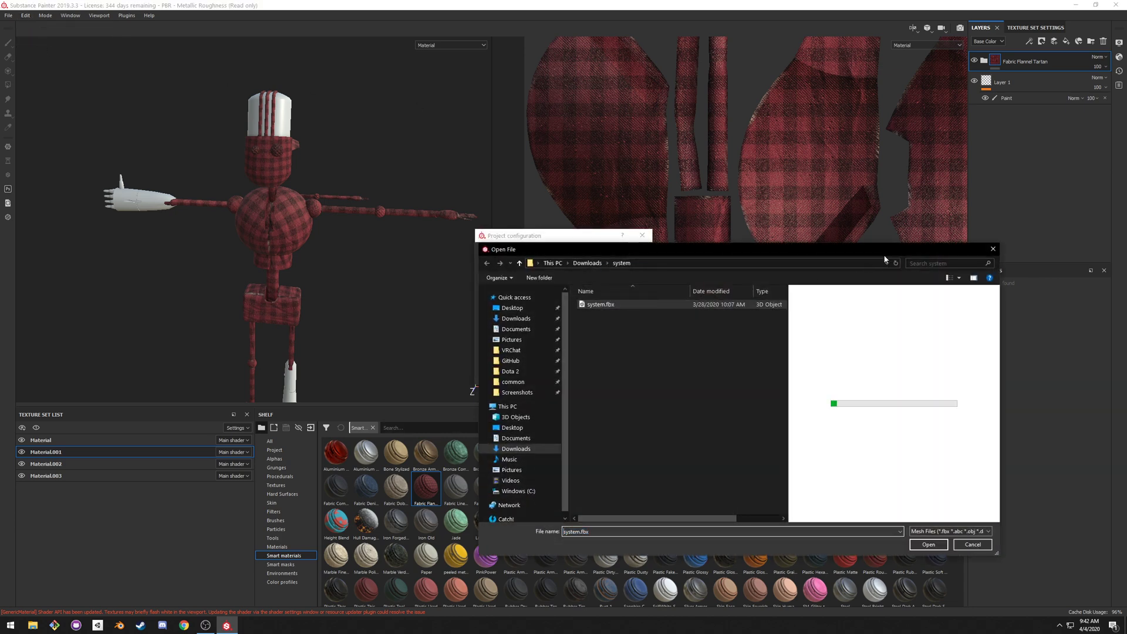
{"action": "left_click", "coordinate": [994, 251]}
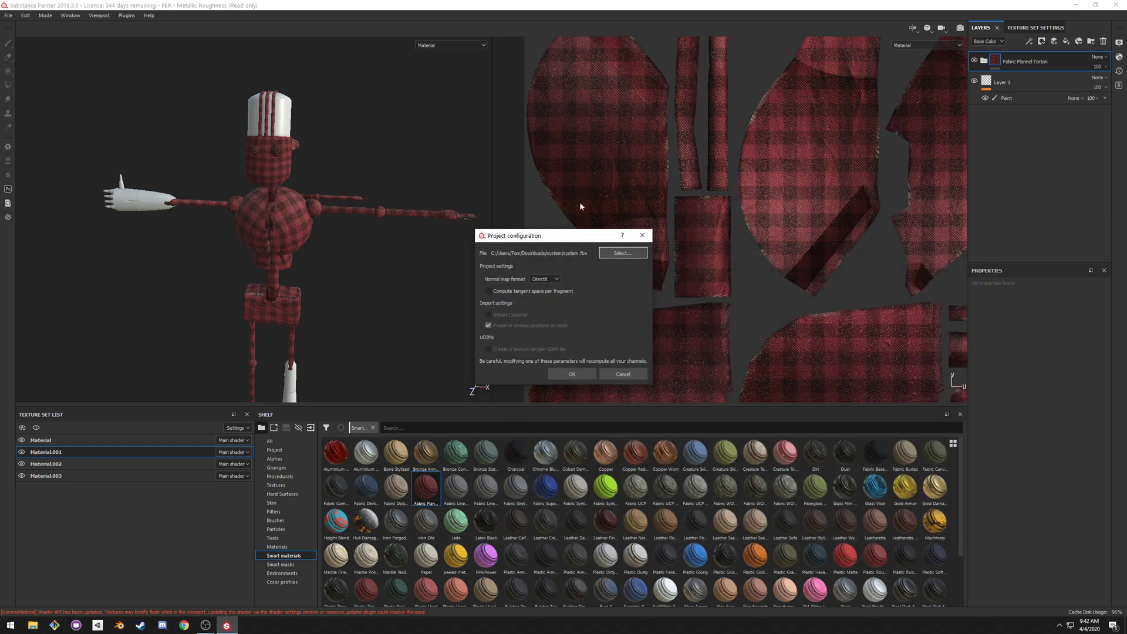
{"action": "left_click_drag", "start_coordinate": [552, 239], "coordinate": [561, 203]}
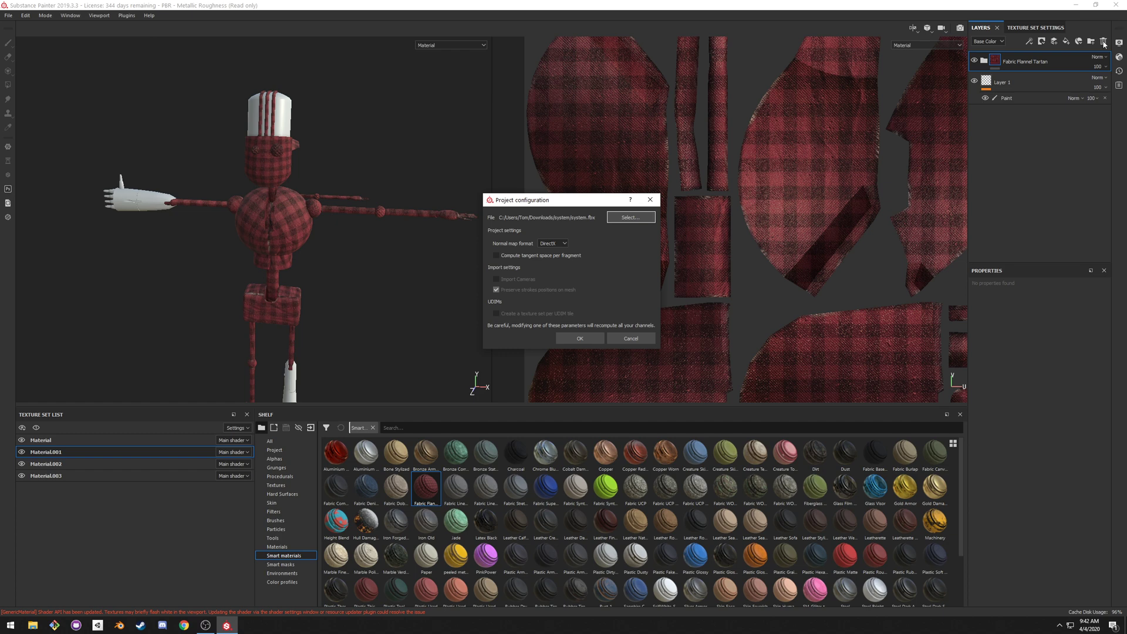
{"action": "left_click", "coordinate": [650, 200]}
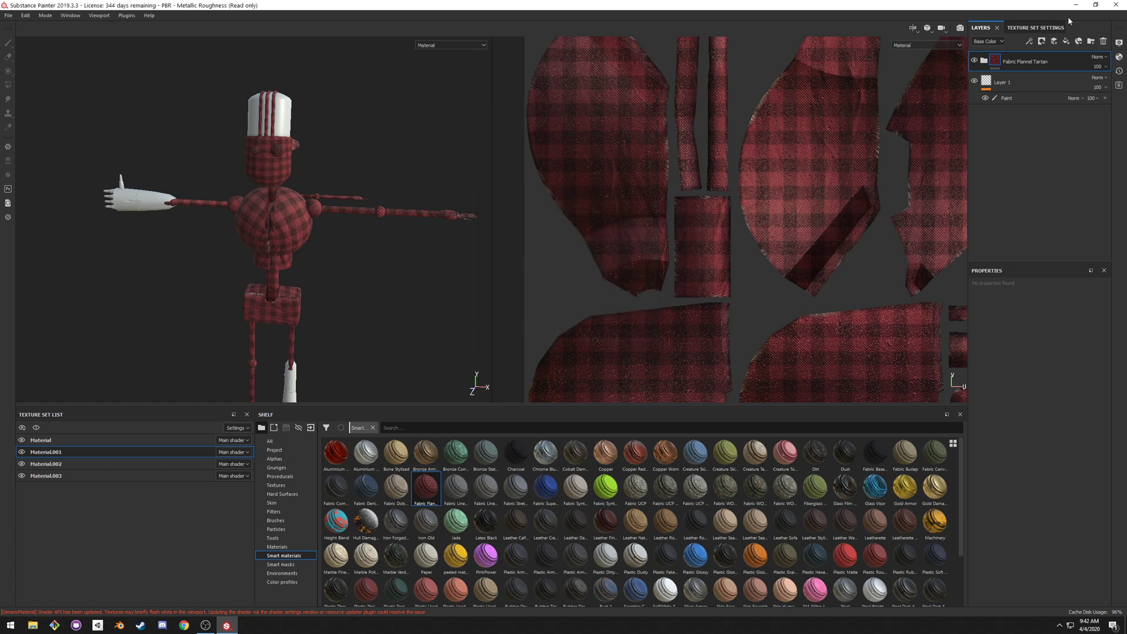
{"action": "left_click", "coordinate": [1052, 28]}
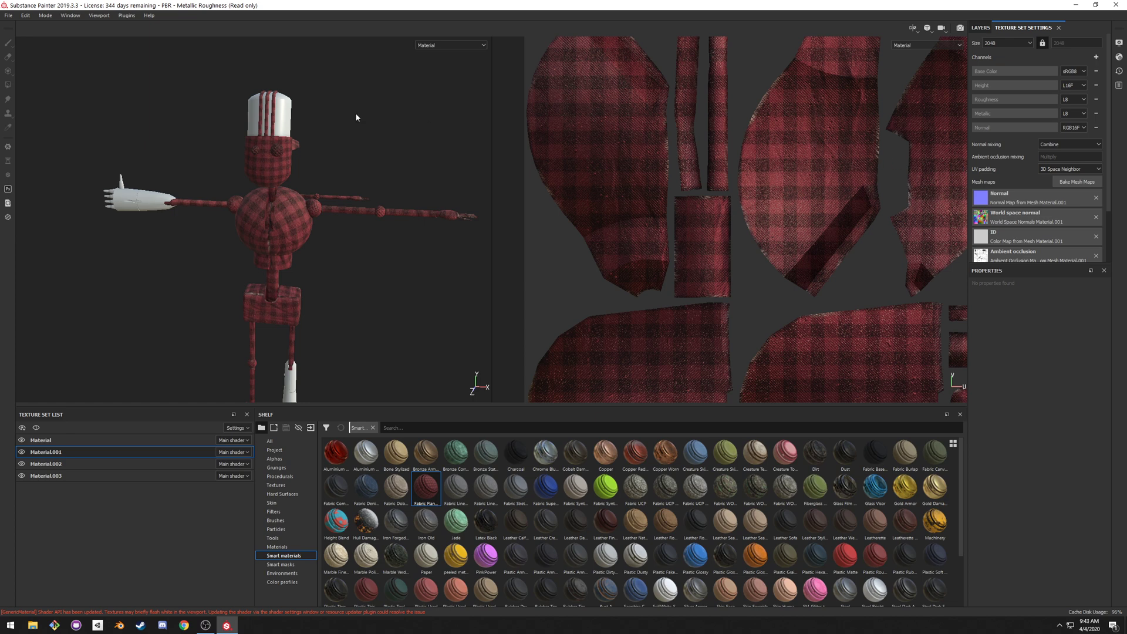
- Open the texture export and examine the texture sets, the file formats and the size options of Material.001
{"action": "left_click", "coordinate": [9, 17]}
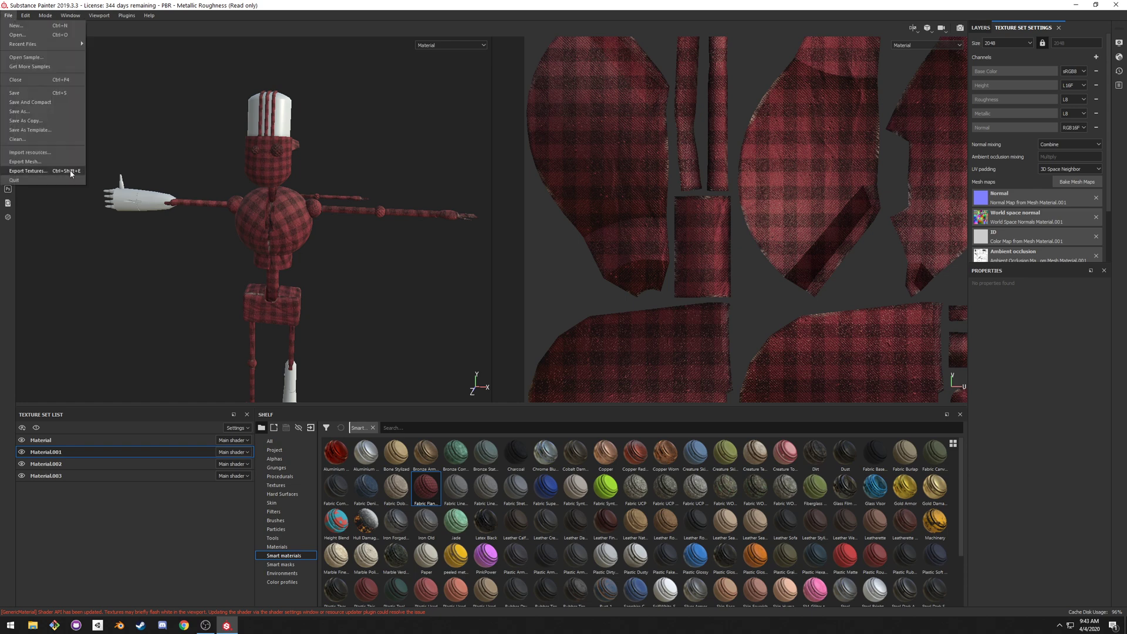
{"action": "left_click", "coordinate": [29, 171]}
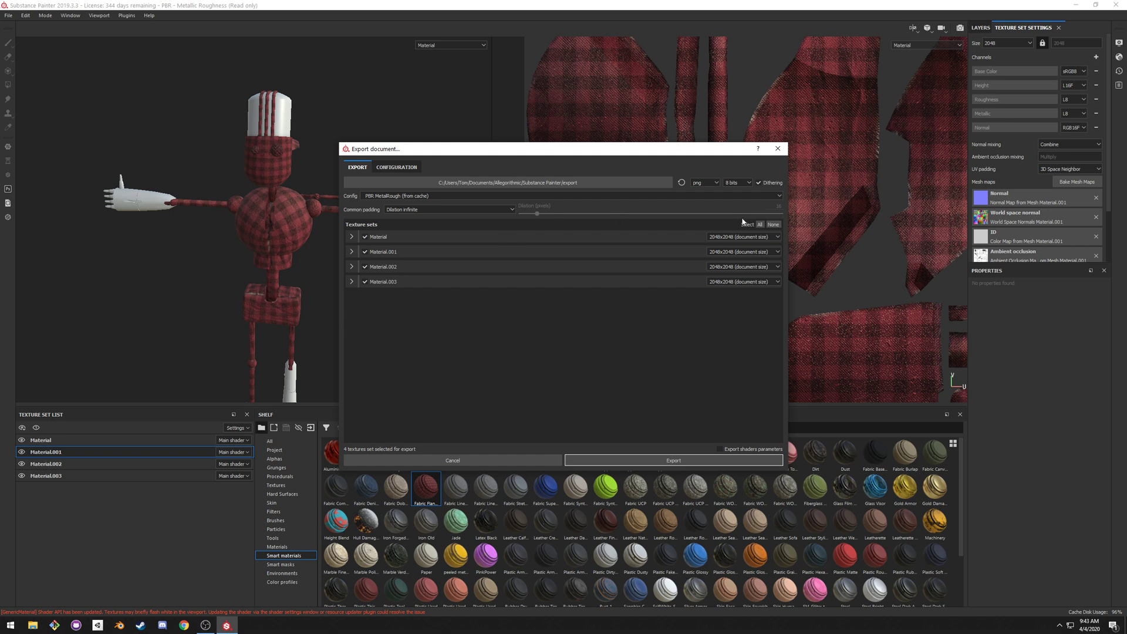
{"action": "left_click", "coordinate": [352, 237]}
{"action": "left_click", "coordinate": [351, 237]}
{"action": "left_click", "coordinate": [365, 251]}
{"action": "left_click", "coordinate": [365, 251]}
{"action": "left_click", "coordinate": [713, 183]}
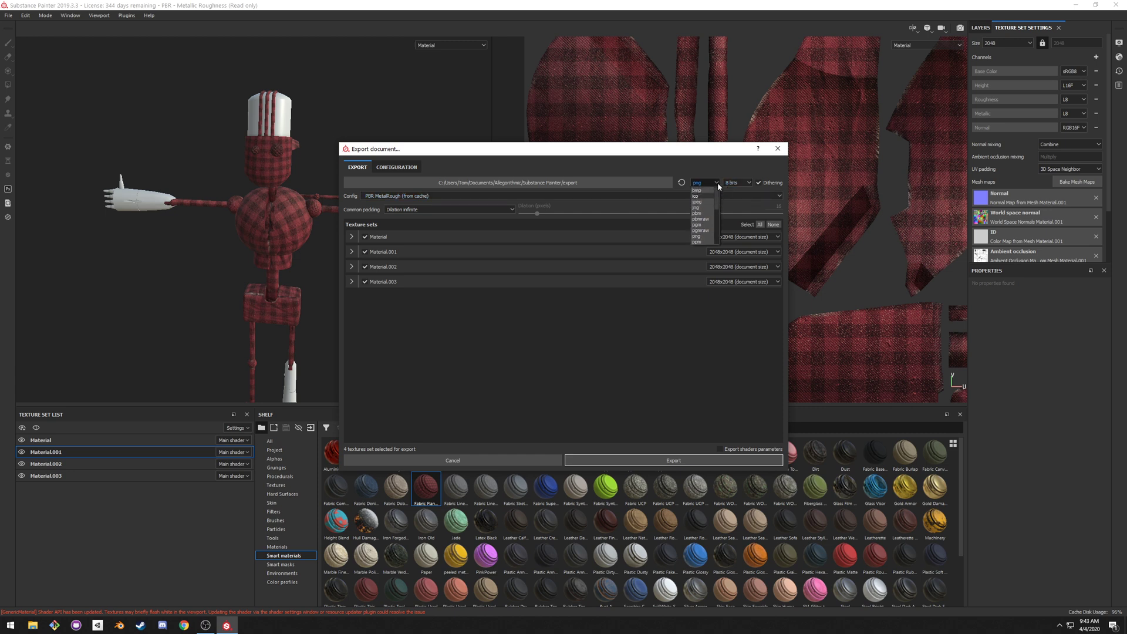
{"action": "left_click", "coordinate": [717, 183]}
{"action": "left_click", "coordinate": [752, 253]}
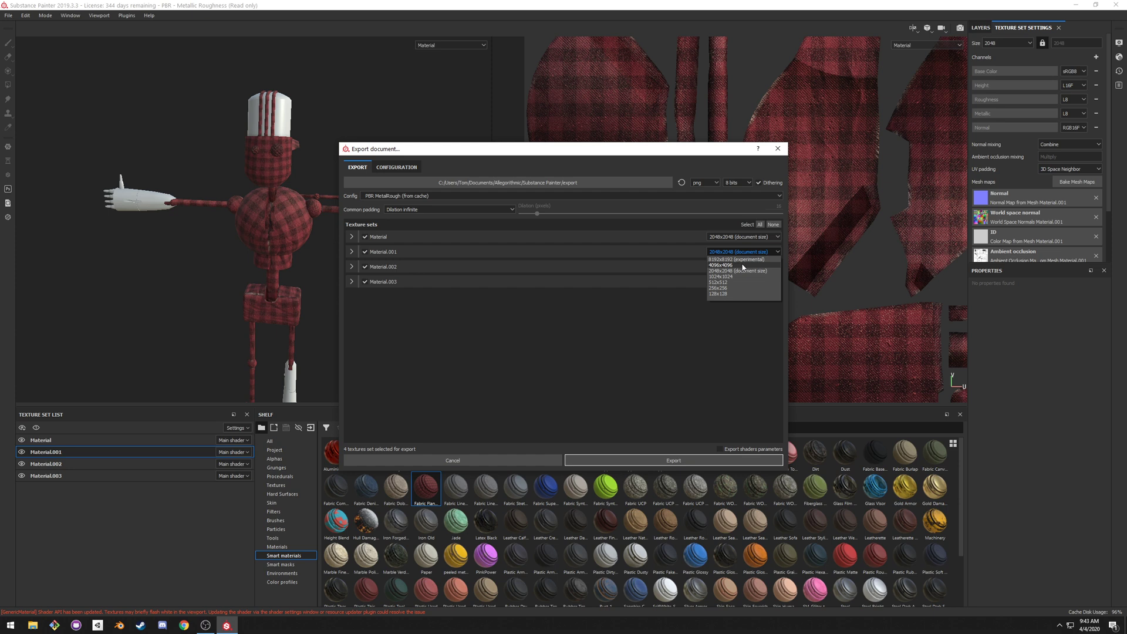
{"action": "left_click", "coordinate": [455, 318]}
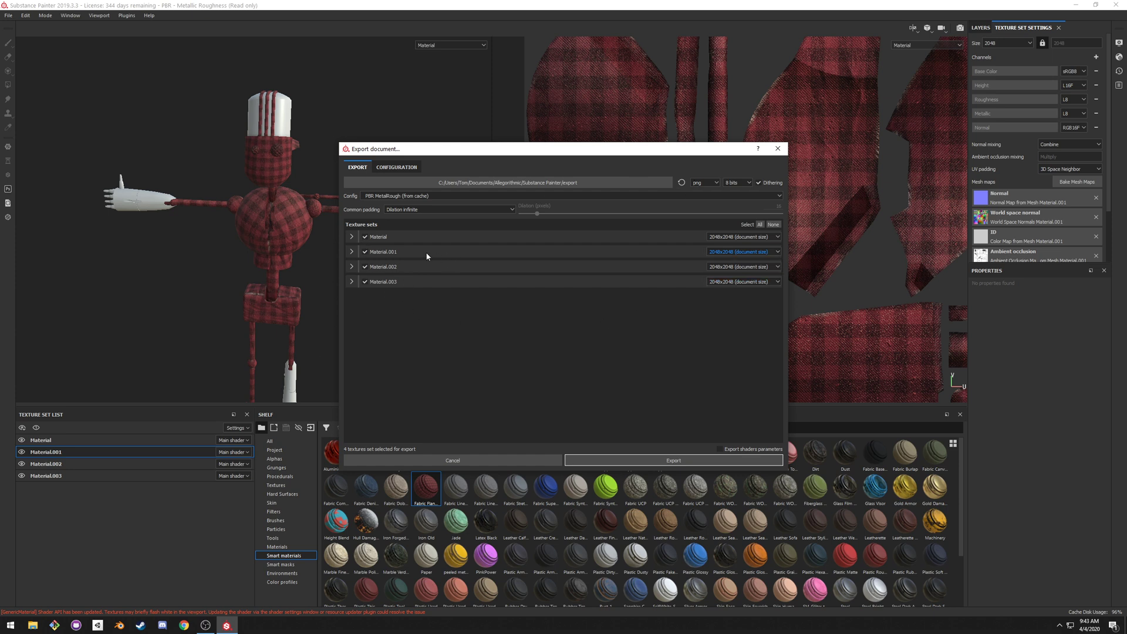
- Exclude Material, Material.002 and Material.003 from the export so that only Material.001 is selected
{"action": "left_click", "coordinate": [365, 237]}
{"action": "left_click", "coordinate": [365, 267]}
{"action": "left_click", "coordinate": [364, 282]}
{"action": "left_click_drag", "start_coordinate": [454, 149], "coordinate": [597, 120]}
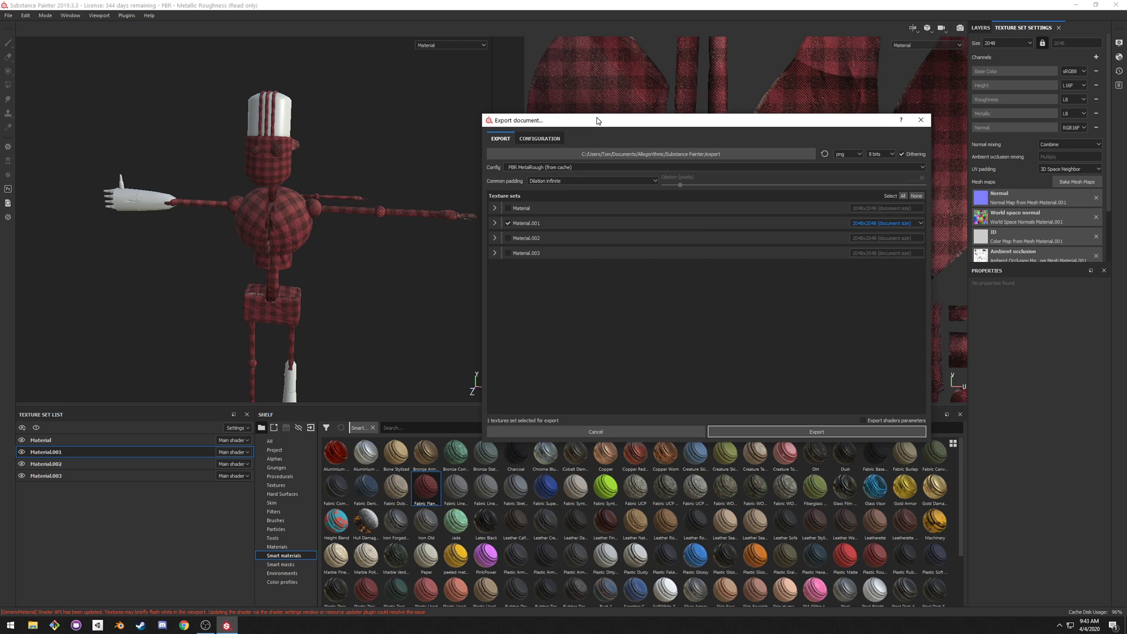
- Examine the list of output maps for Material.001 and collapse it again
{"action": "left_click", "coordinate": [494, 224]}
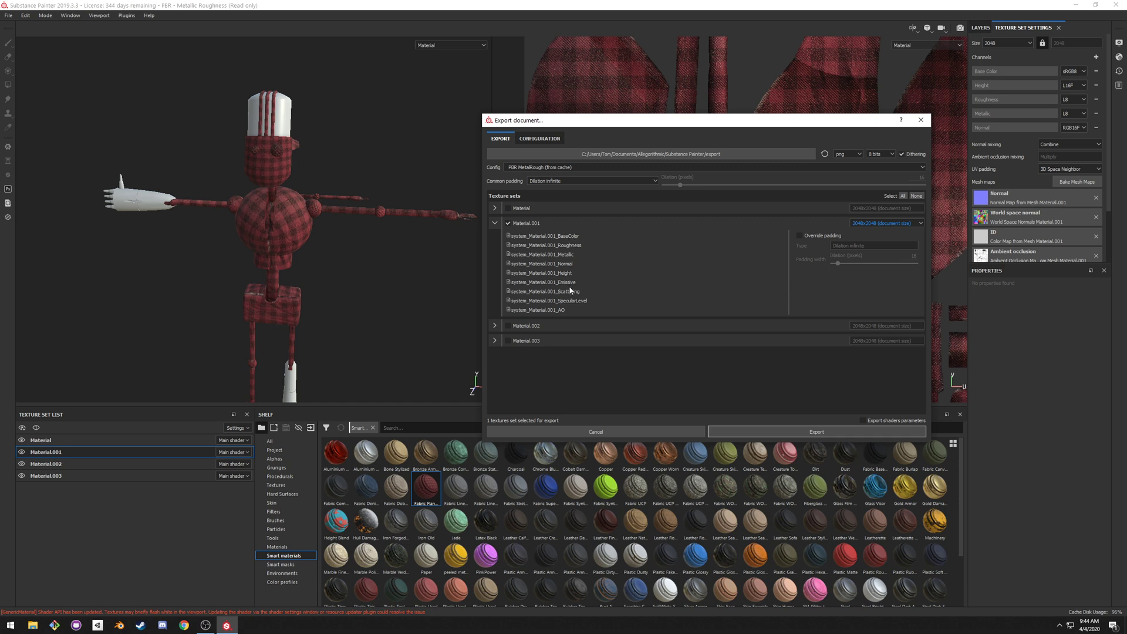
{"action": "left_click", "coordinate": [495, 223]}
{"action": "left_click_drag", "start_coordinate": [600, 123], "coordinate": [445, 82]}
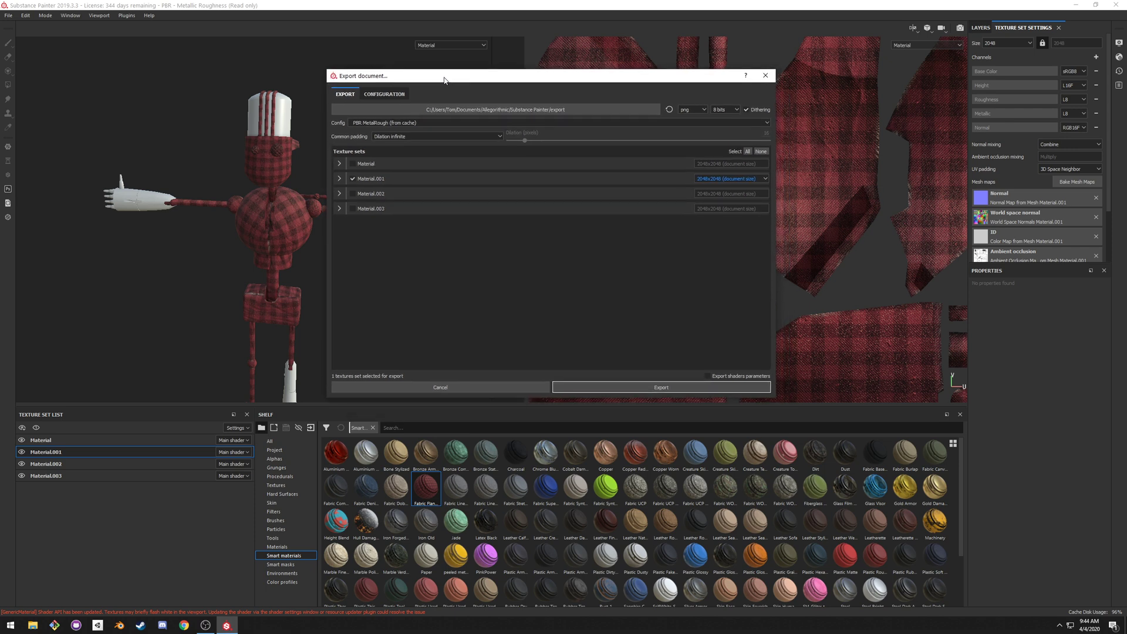